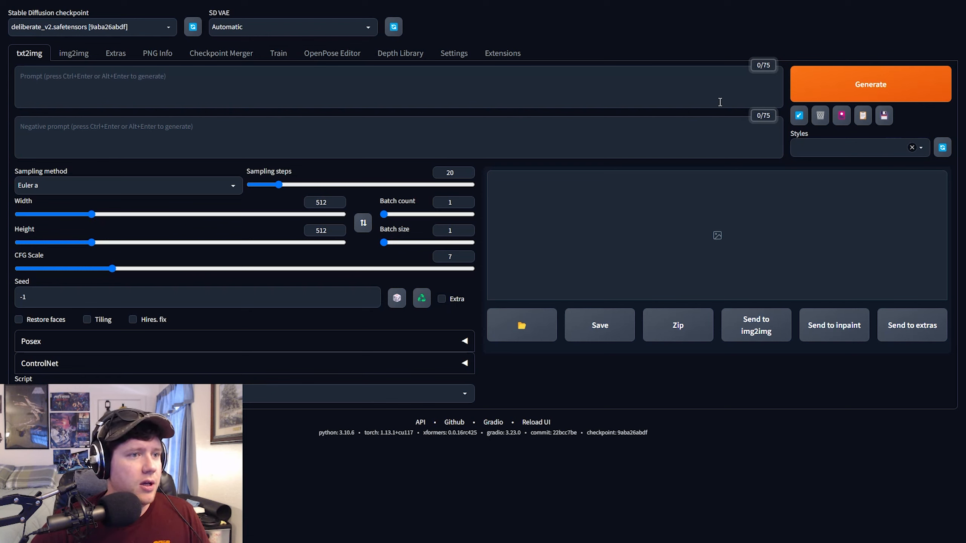
Step: Examine the list of available Stable Diffusion checkpoints without changing the selected model
mouse_move(261, 170)
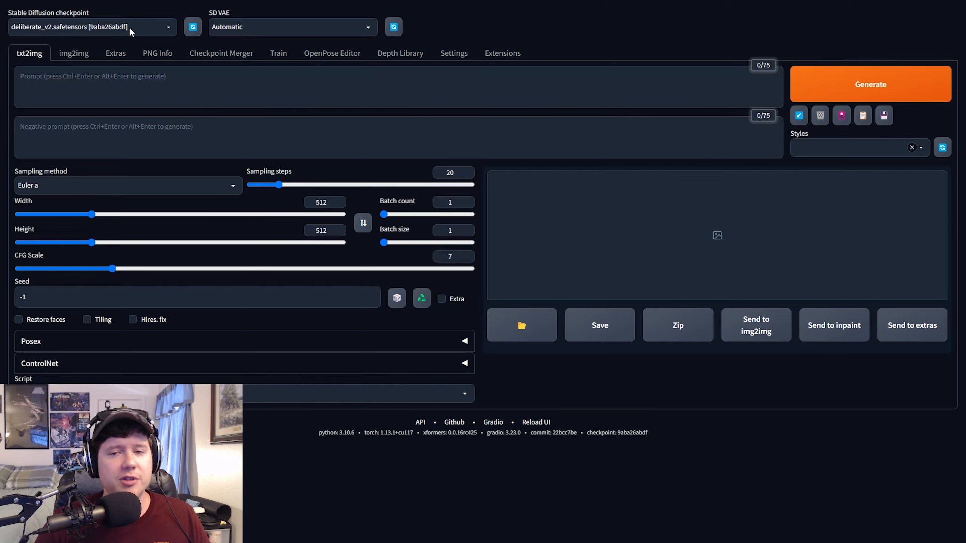
left_click(169, 26)
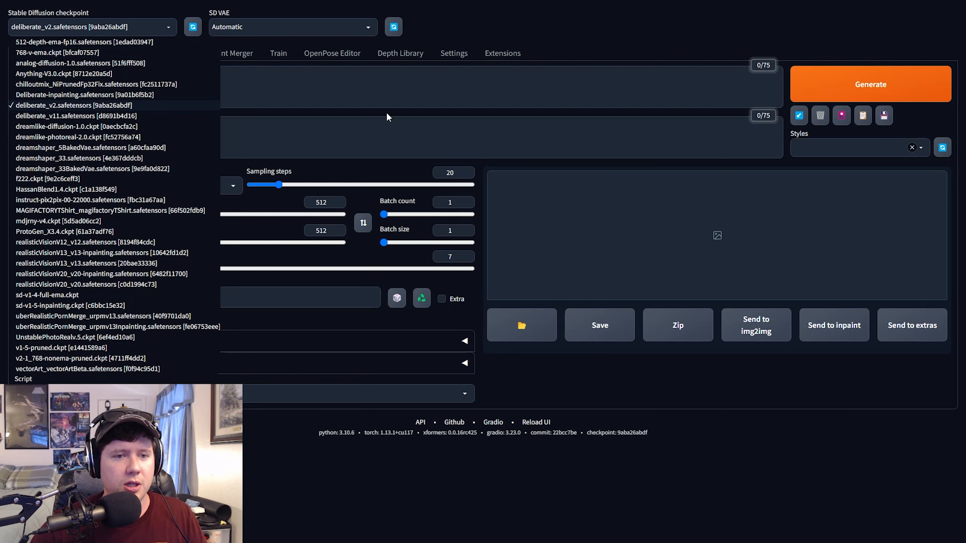
left_click(161, 29)
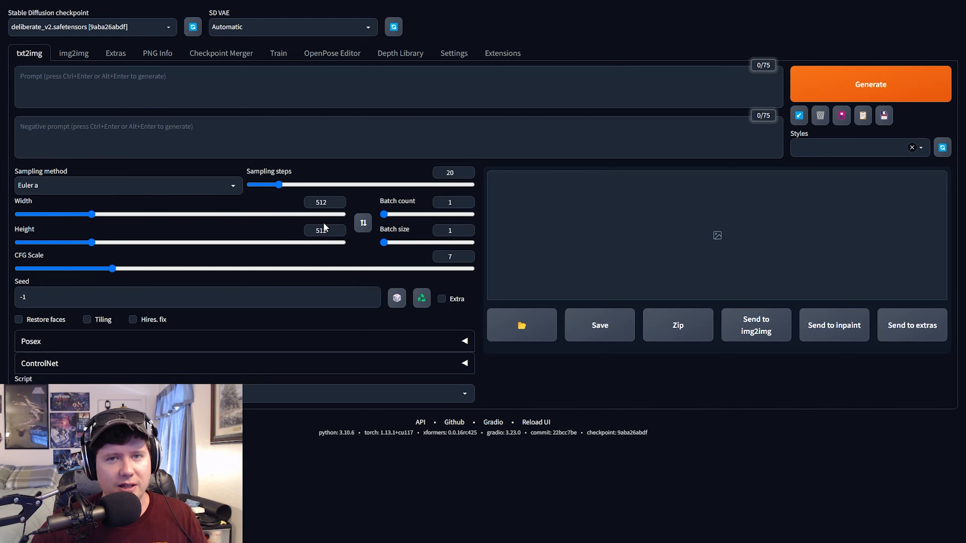
left_click(170, 29)
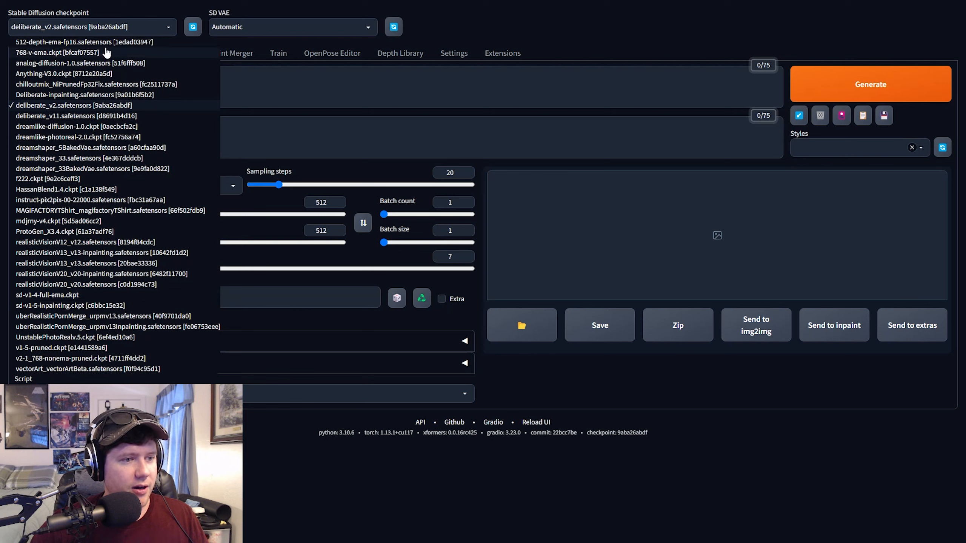
left_click(152, 24)
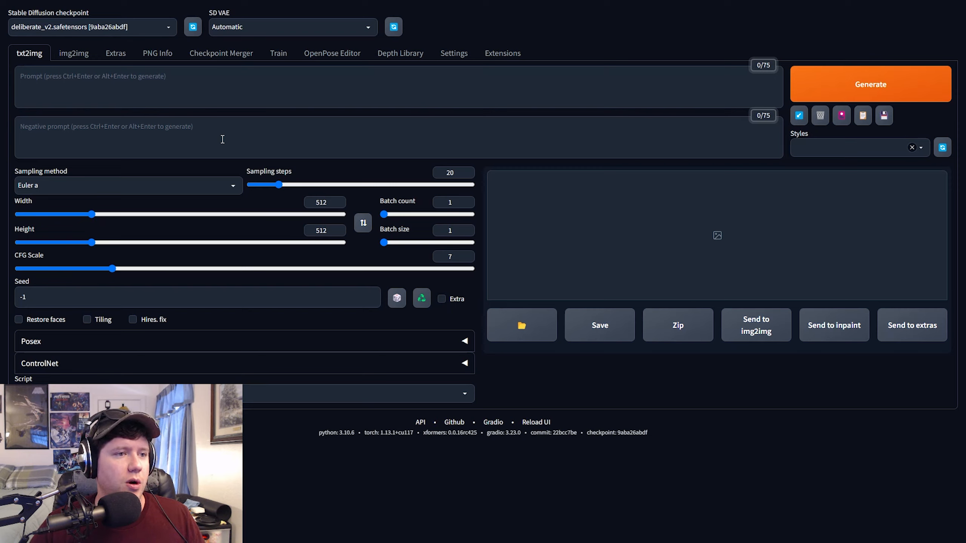
left_click(163, 28)
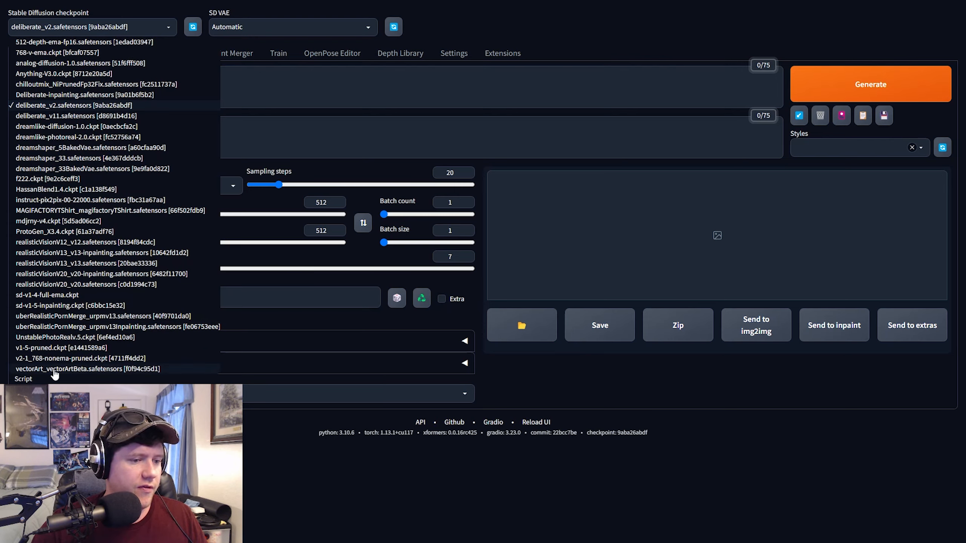
left_click(170, 26)
left_click(166, 32)
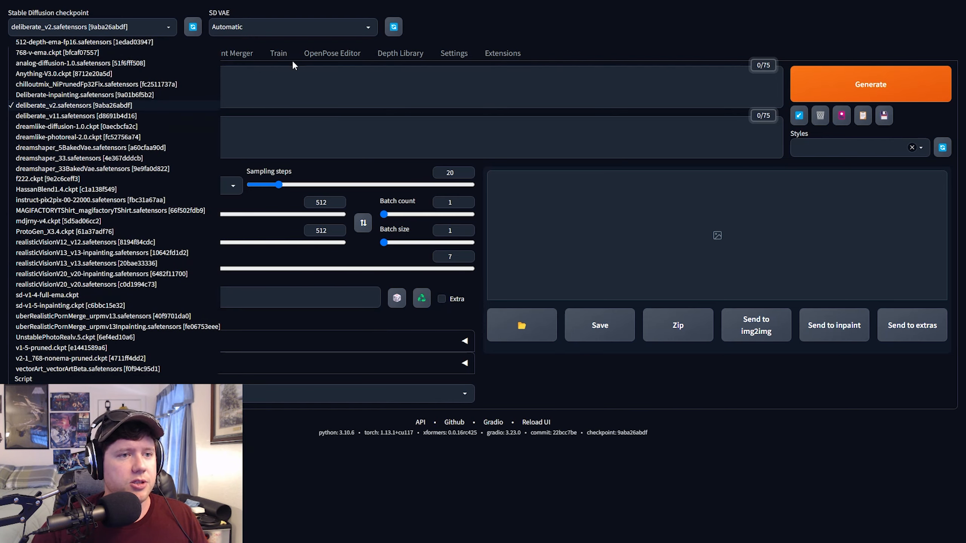
left_click(170, 24)
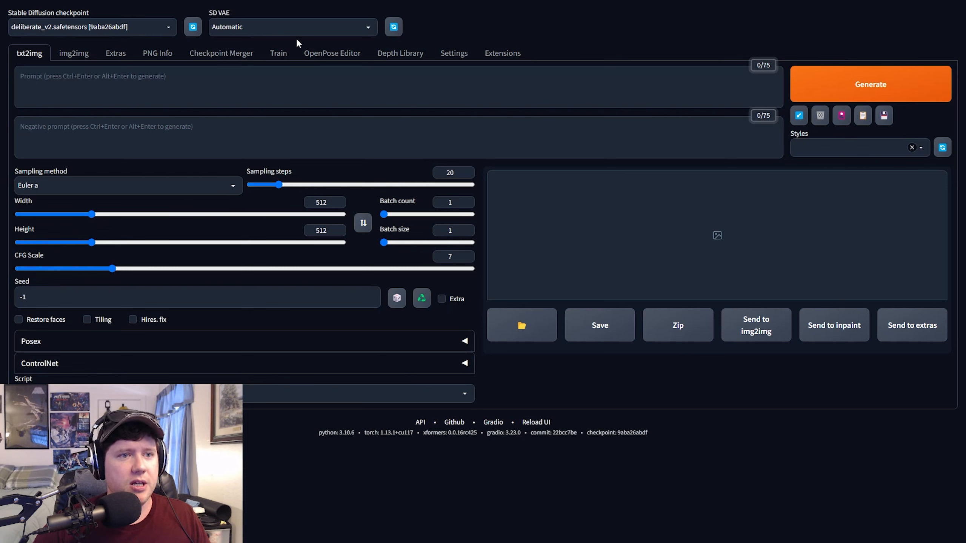
Step: Review the available SD VAE options and keep the choice on Automatic
left_click(366, 27)
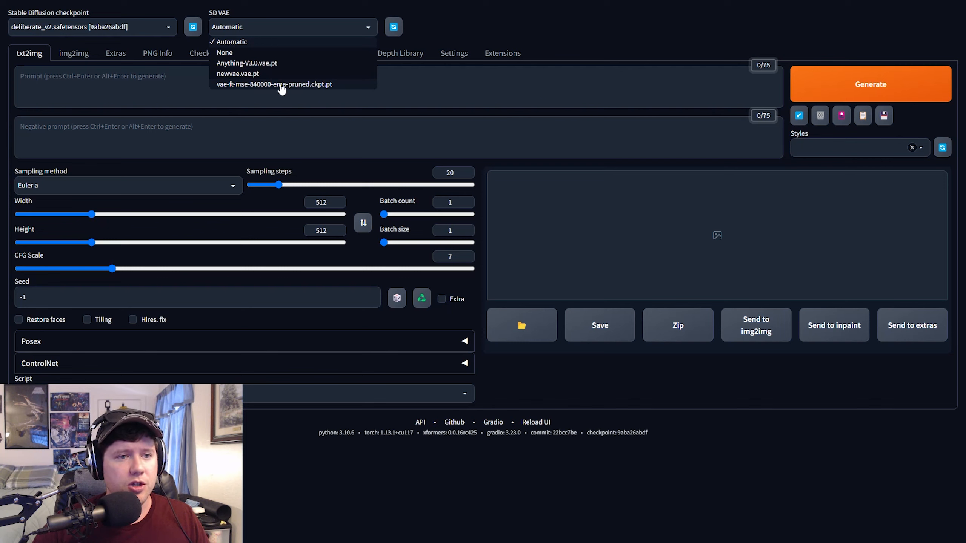
left_click(446, 22)
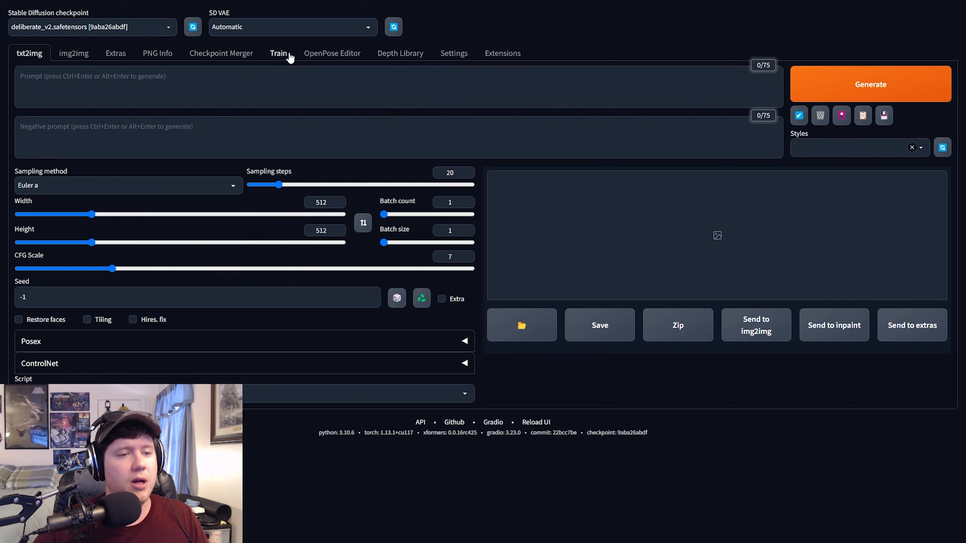
left_click(289, 28)
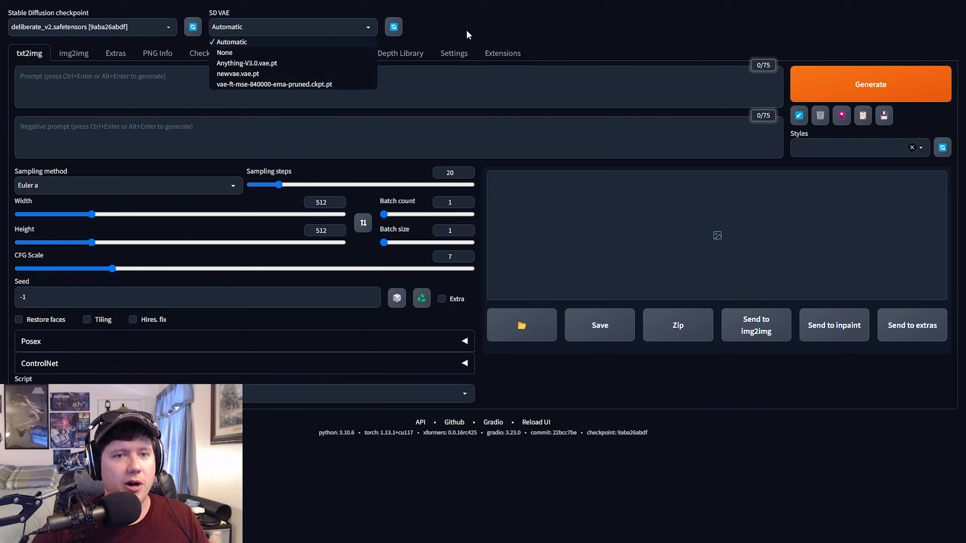
left_click(247, 42)
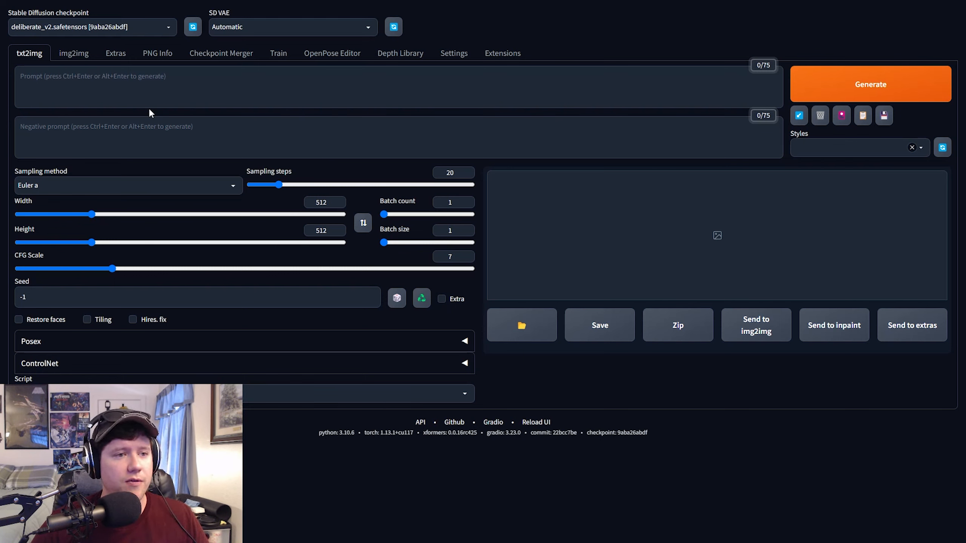
Step: Generate a text-to-image result from the prompt "A picture of a chair in an abandoned hospital"
left_click(133, 85)
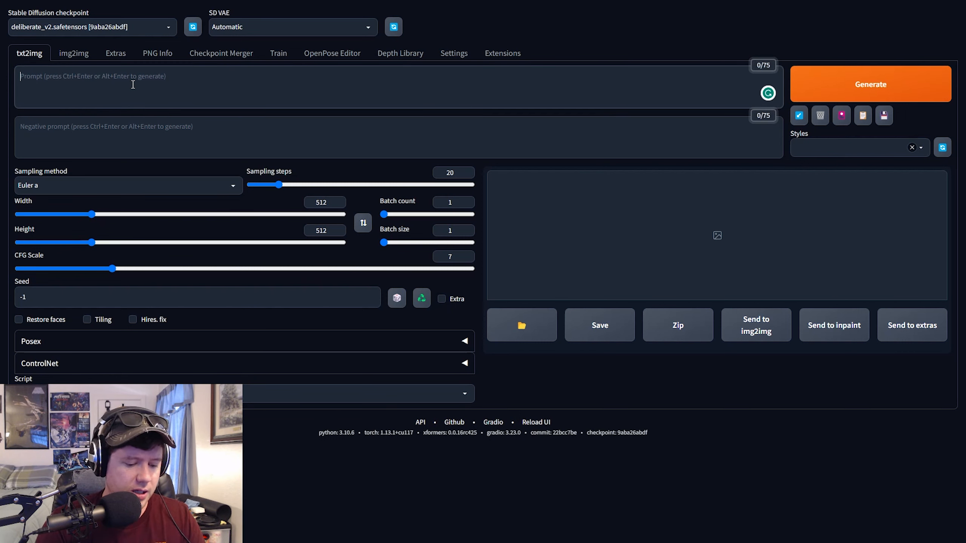
type("A pio")
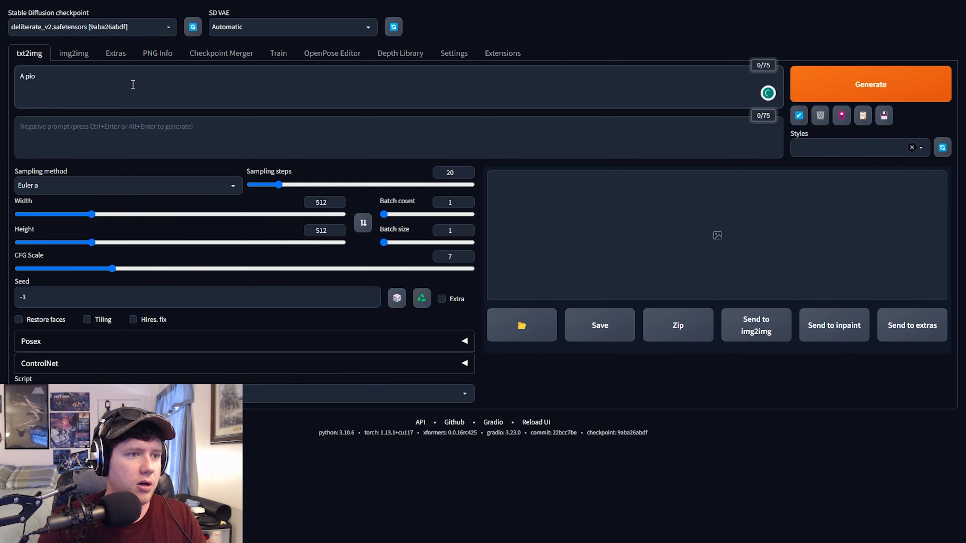
type("icture of a a")
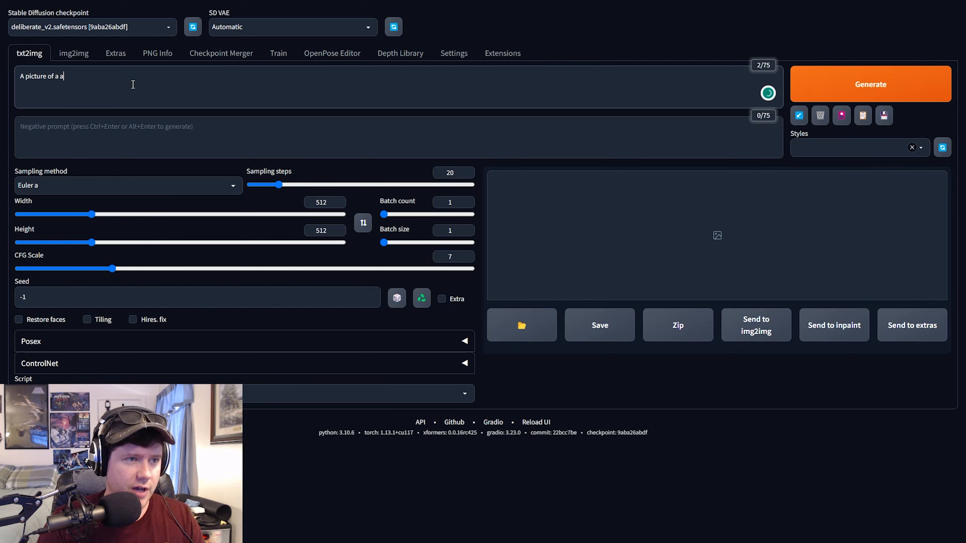
key("BackSpace")
type("chair in an")
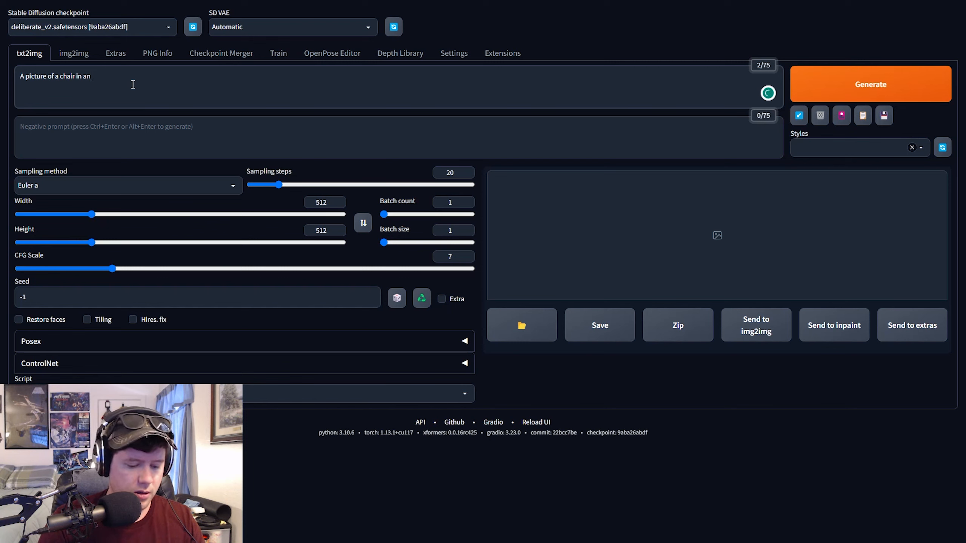
type(" abandoned hospit")
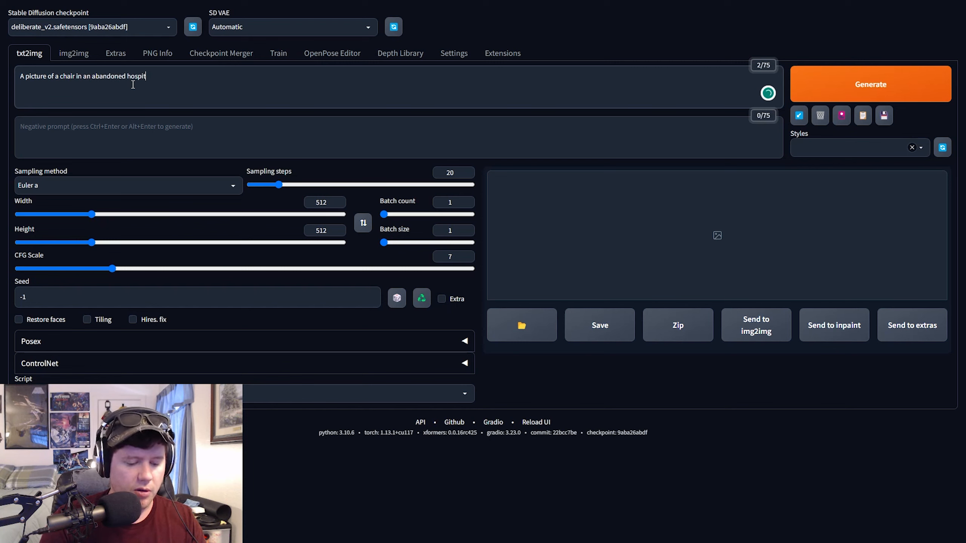
type("al")
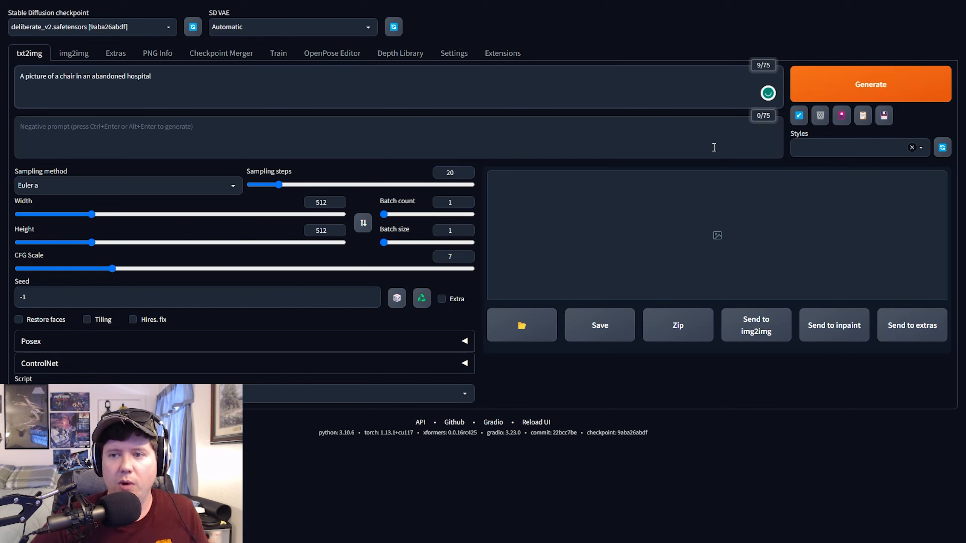
left_click(184, 132)
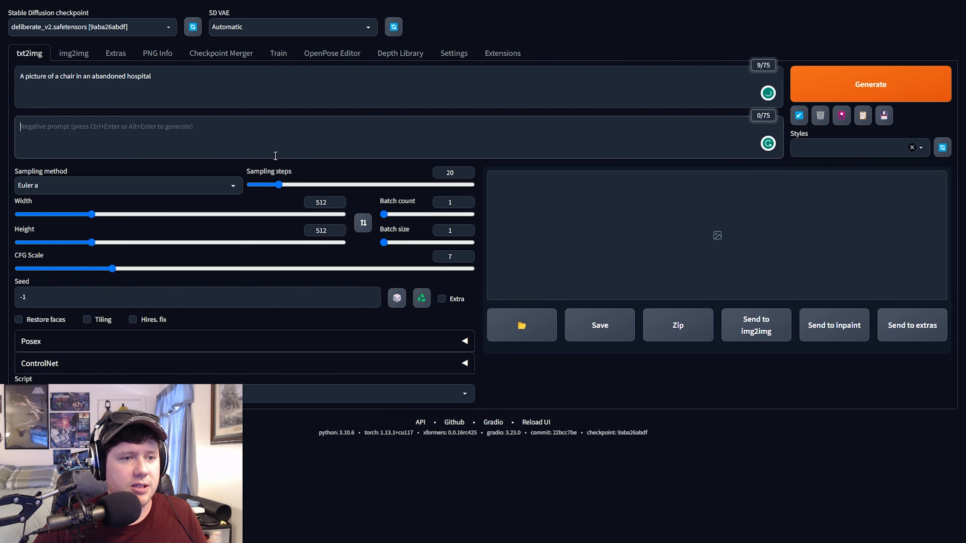
left_click(860, 91)
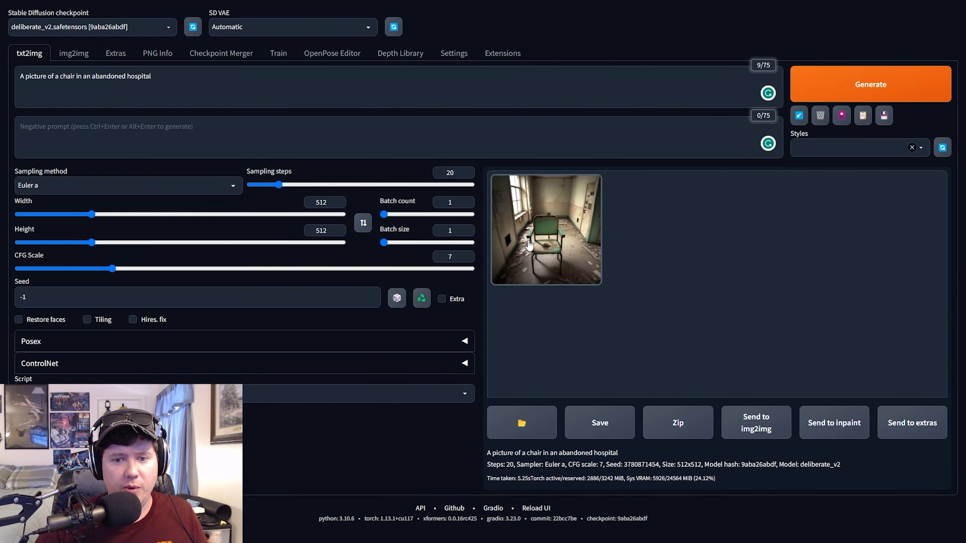
Step: Enter "Dirty floor" as the negative prompt and generate a new image
left_click(212, 134)
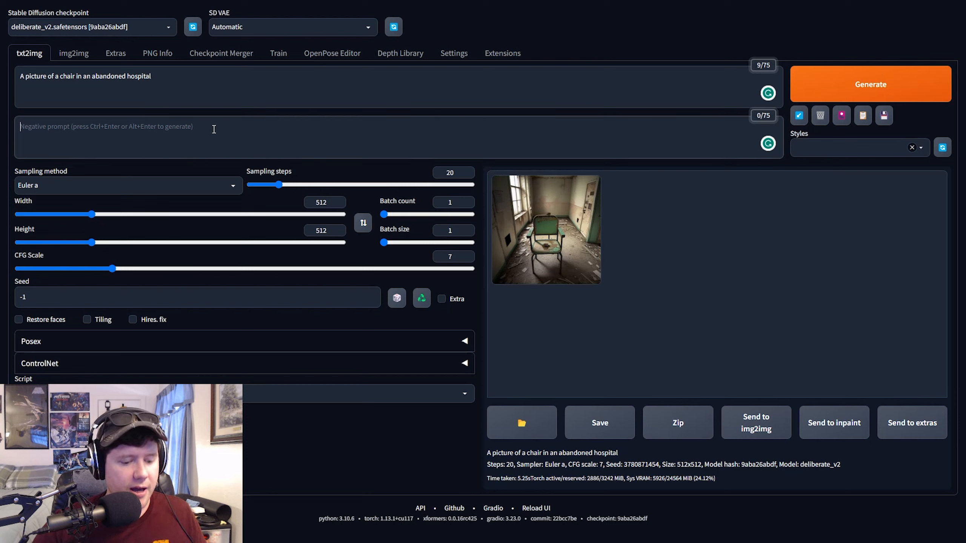
type("Dirty")
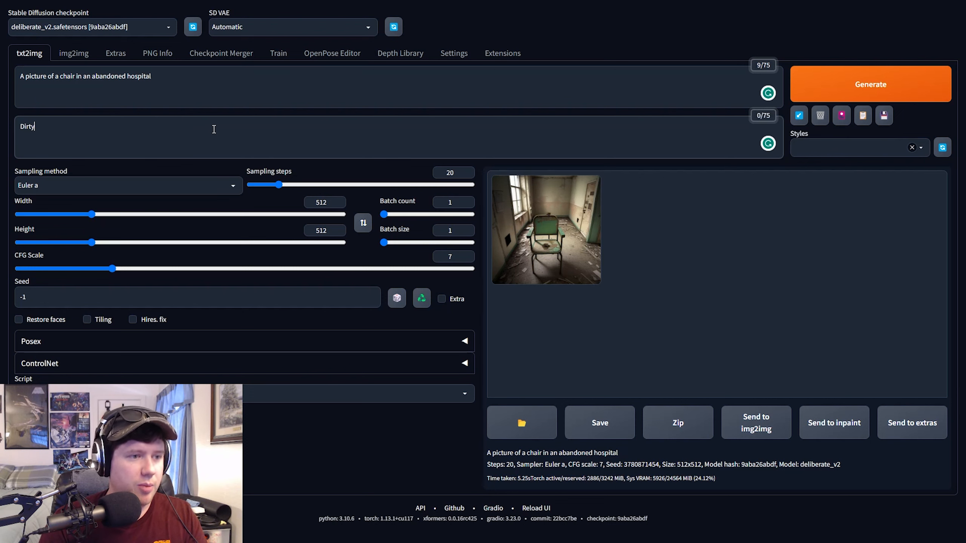
type(" floor")
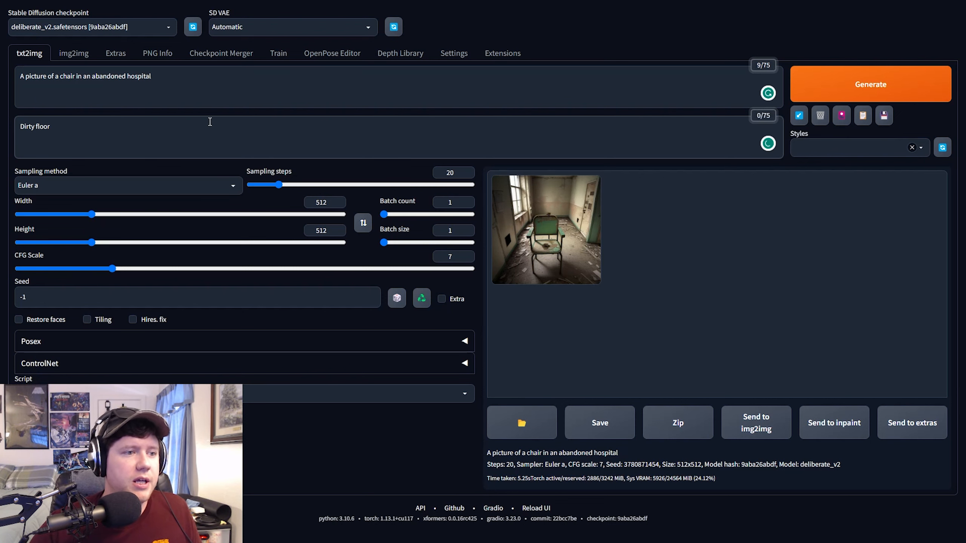
left_click(857, 88)
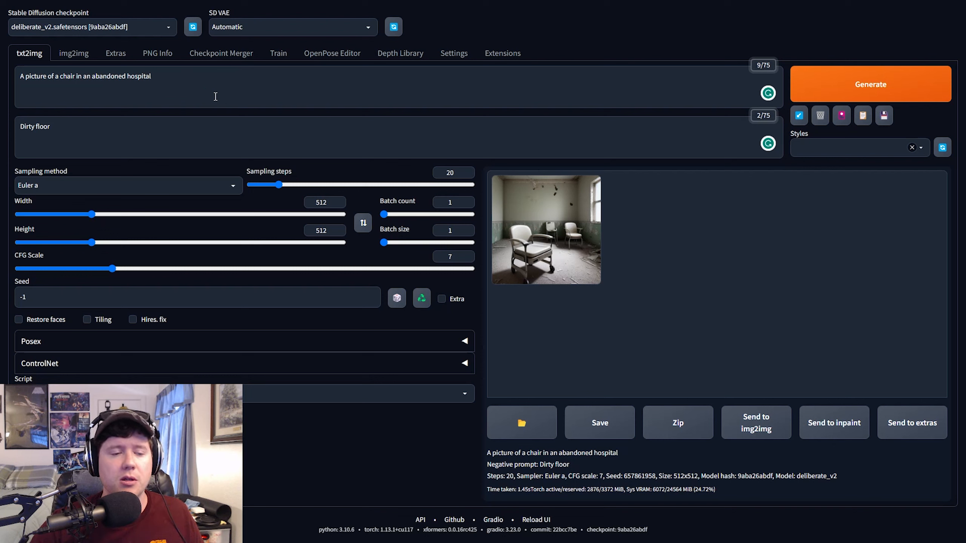
Step: Extend the positive prompt with ", dimly lit, creepy" after "abandoned hospital" and generate the image again
left_click(53, 138)
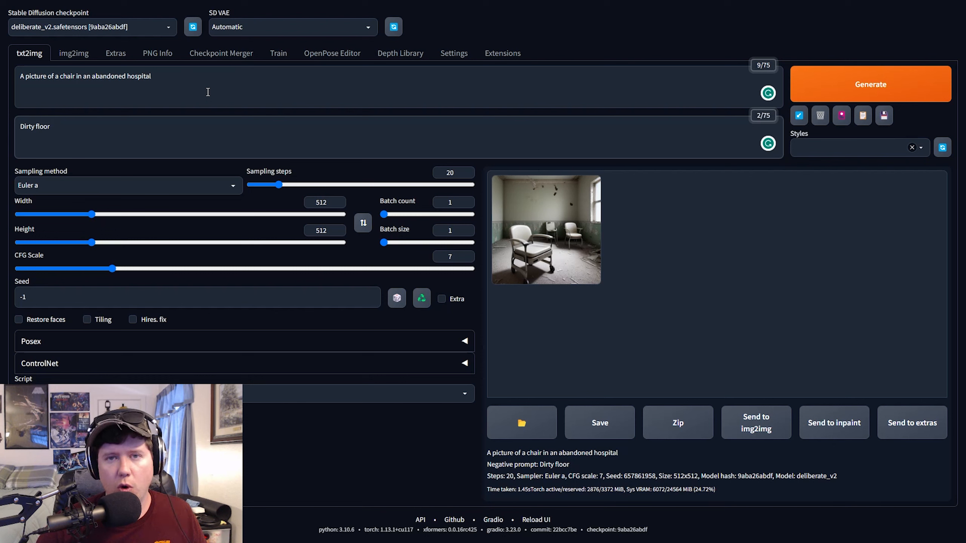
left_click(175, 83)
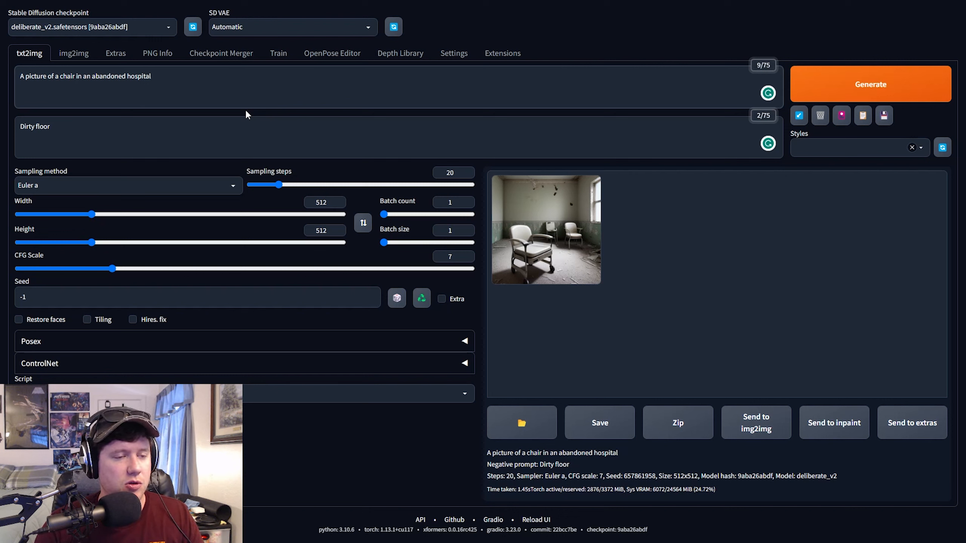
type(", ")
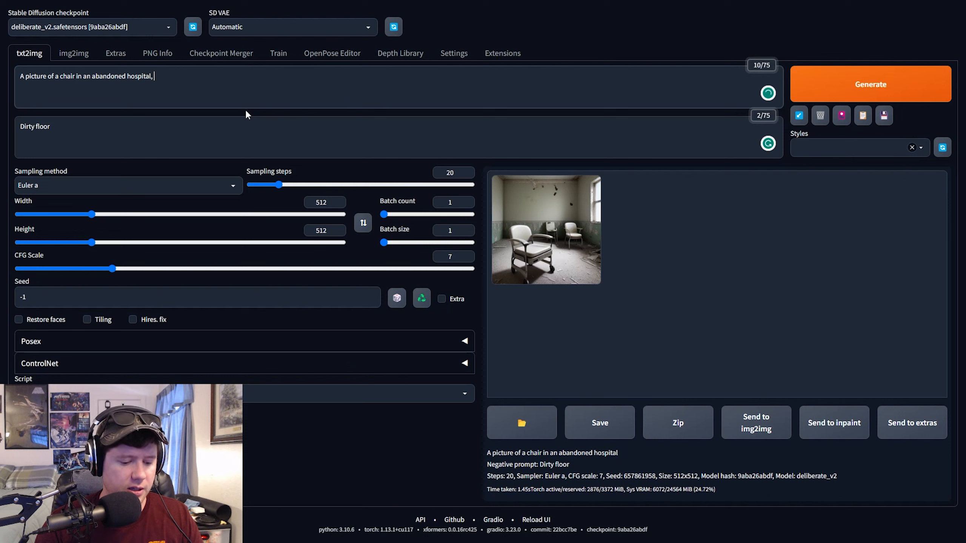
type("dimly luit")
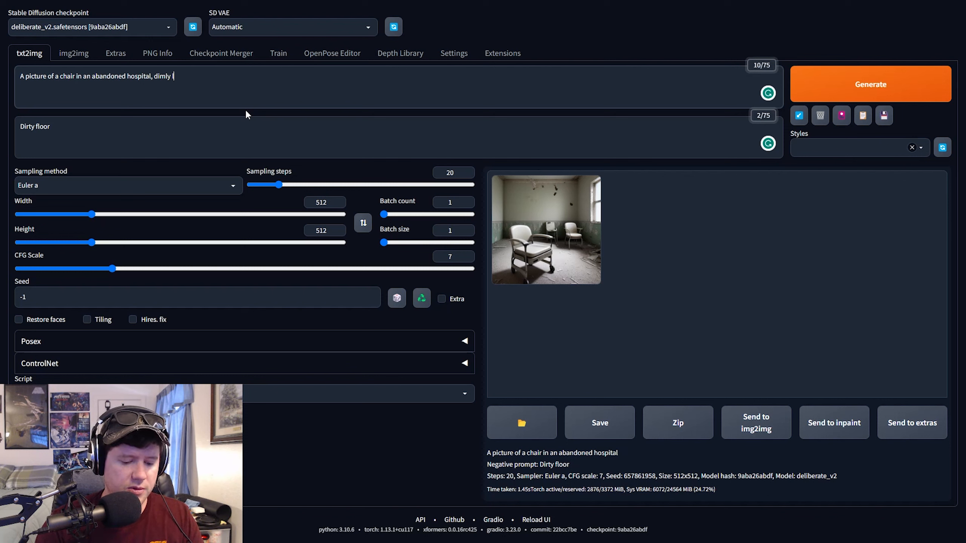
key("BackSpace")
key("BackSpace")
key("BackSpace")
type("it,")
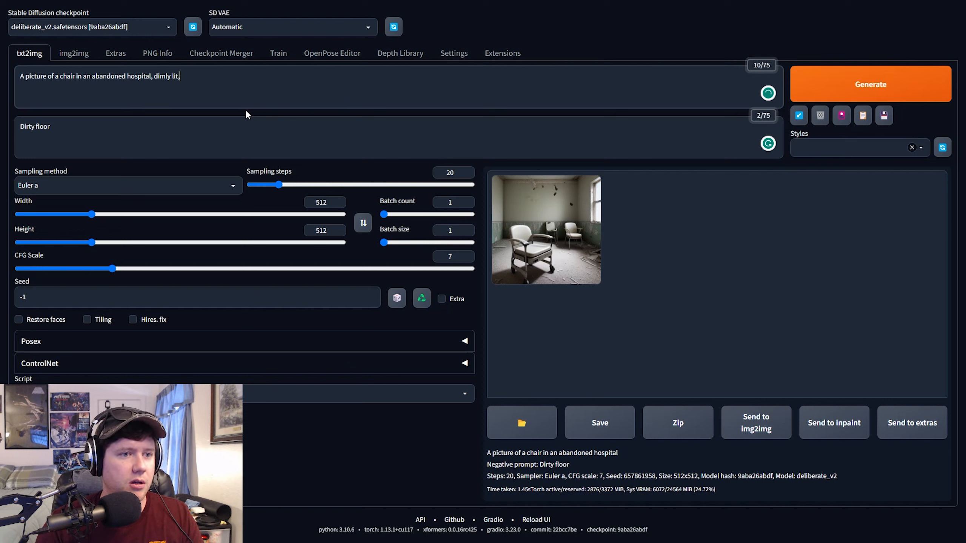
type(" creepy")
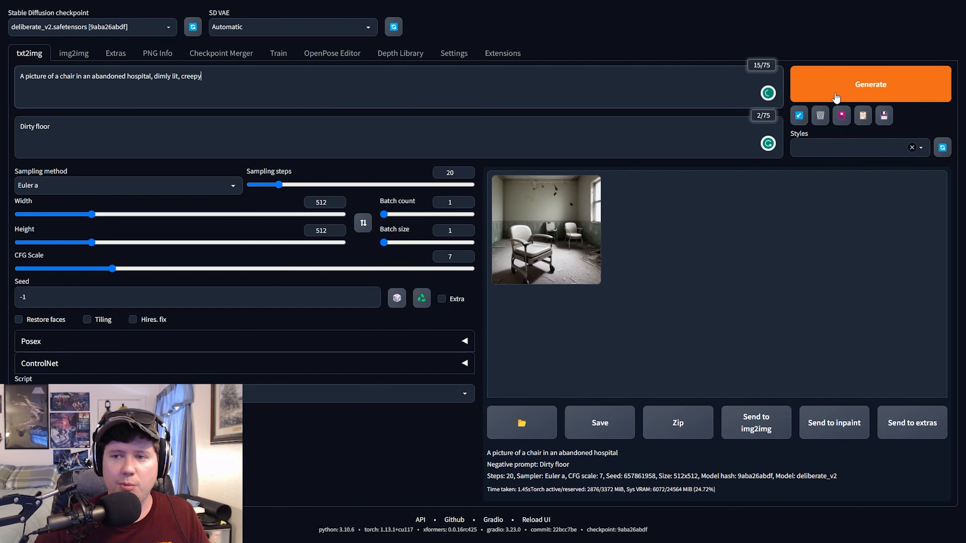
left_click(852, 95)
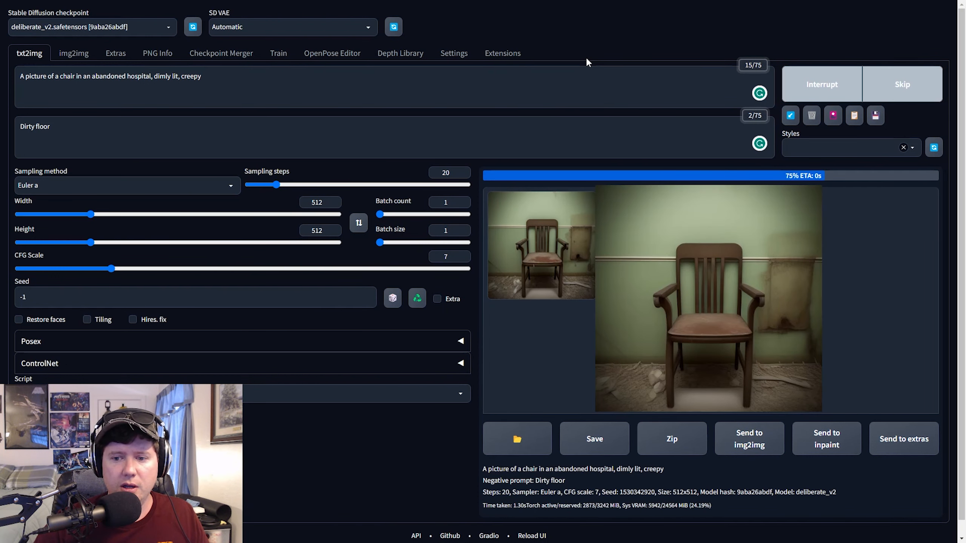
left_click(224, 79)
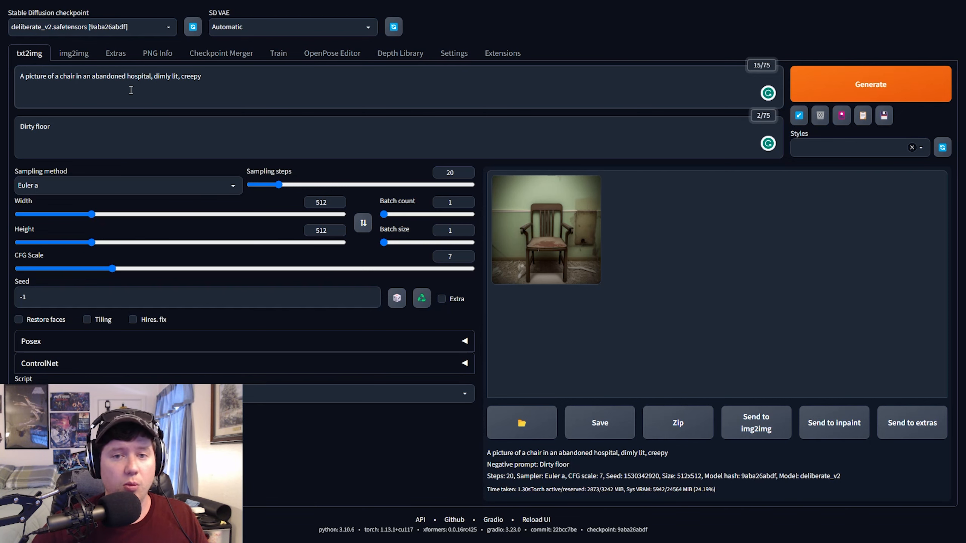
Step: Open the image-to-image workspace and look over its upload area and generation settings
left_click(79, 57)
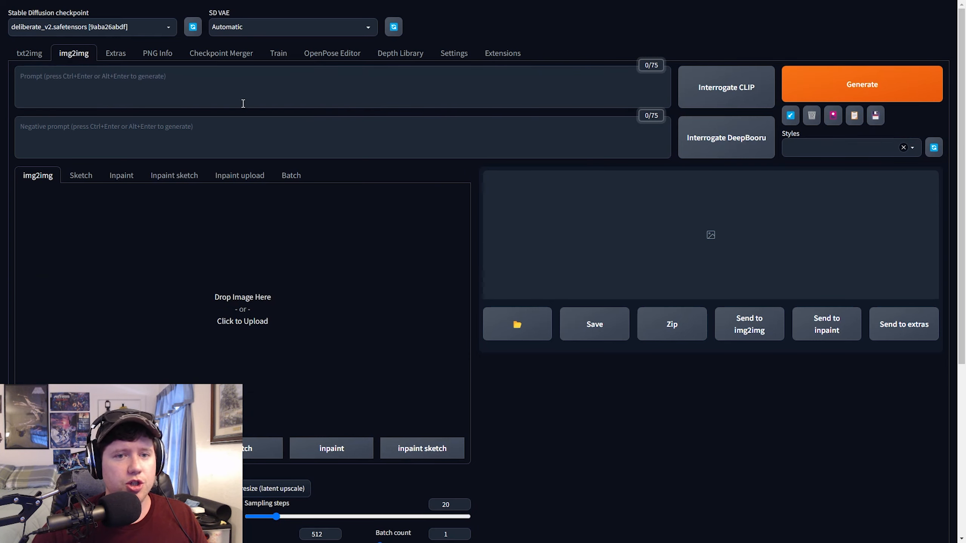
scroll(312, 177, "down", 2)
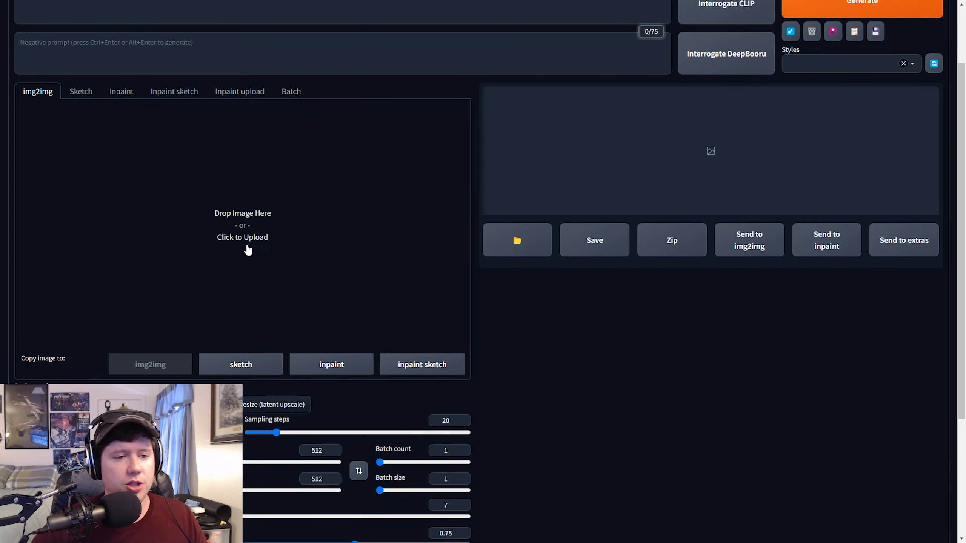
scroll(99, 84, "up", 2)
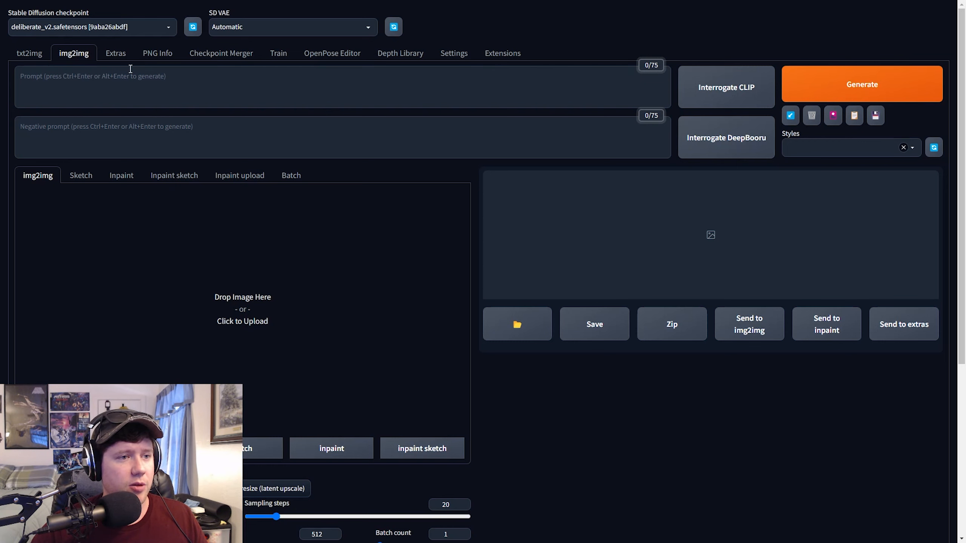
Step: Open the Extras workspace and look through the upscalers available for Upscaler 1
left_click(115, 53)
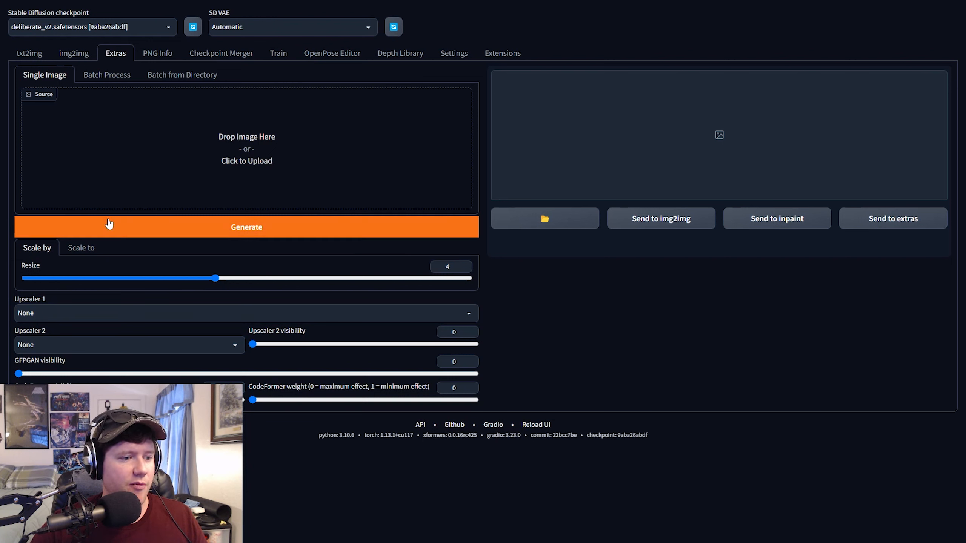
left_click(60, 313)
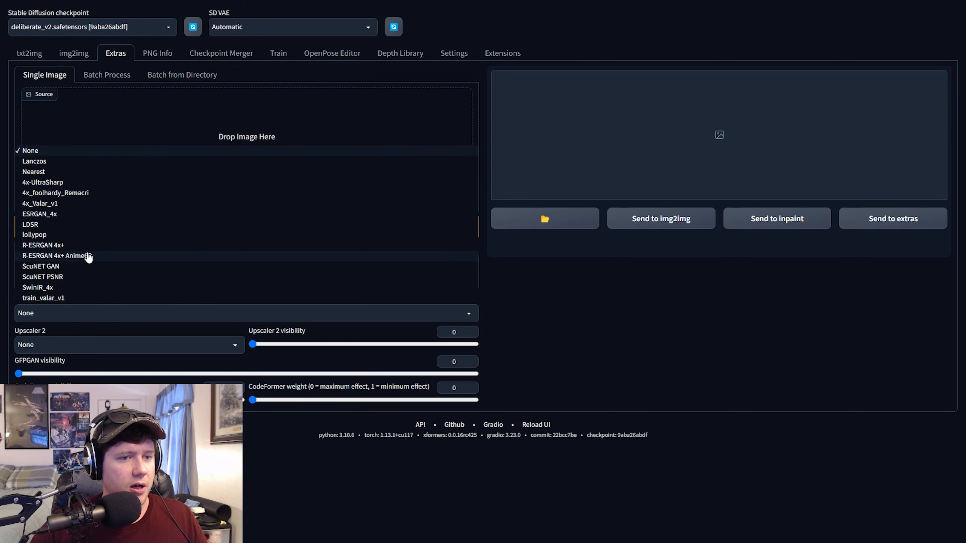
left_click(603, 347)
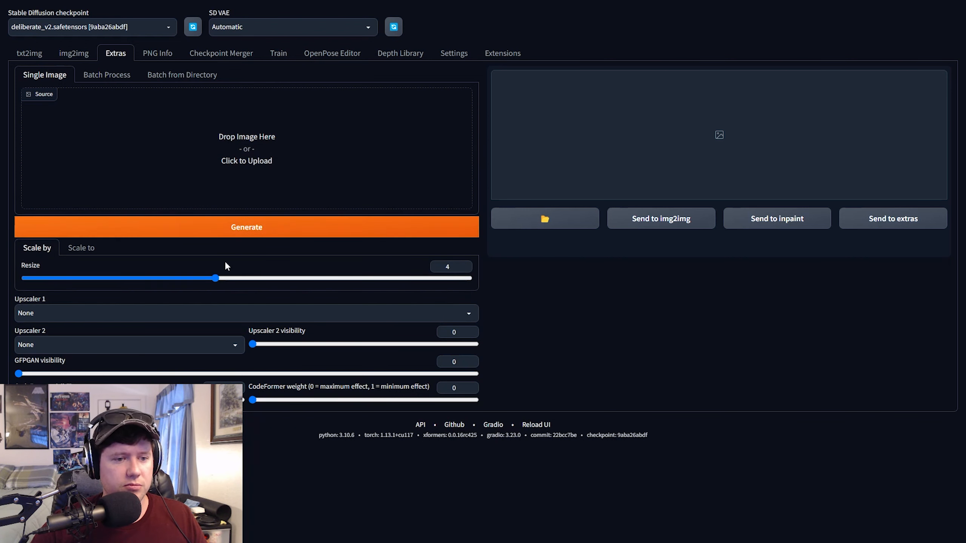
left_click(115, 309)
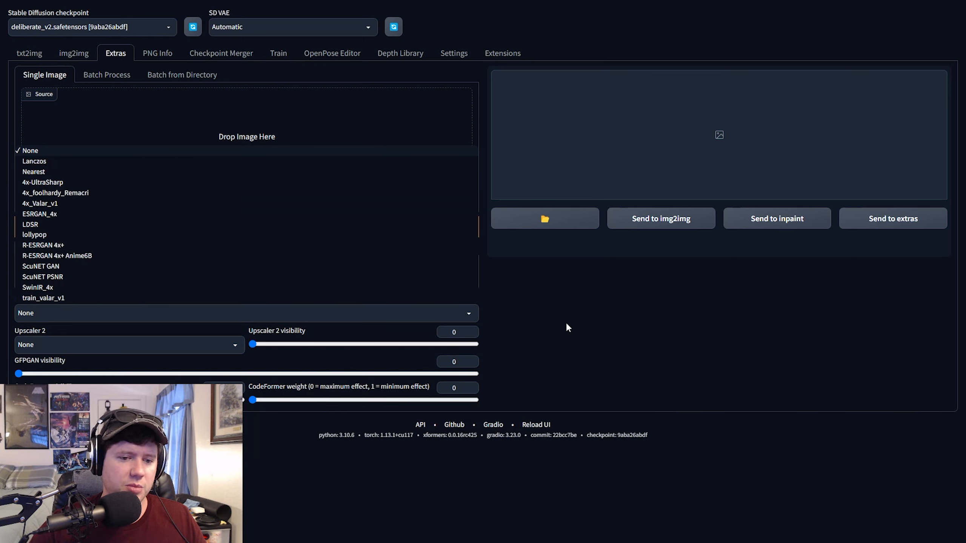
left_click(452, 332)
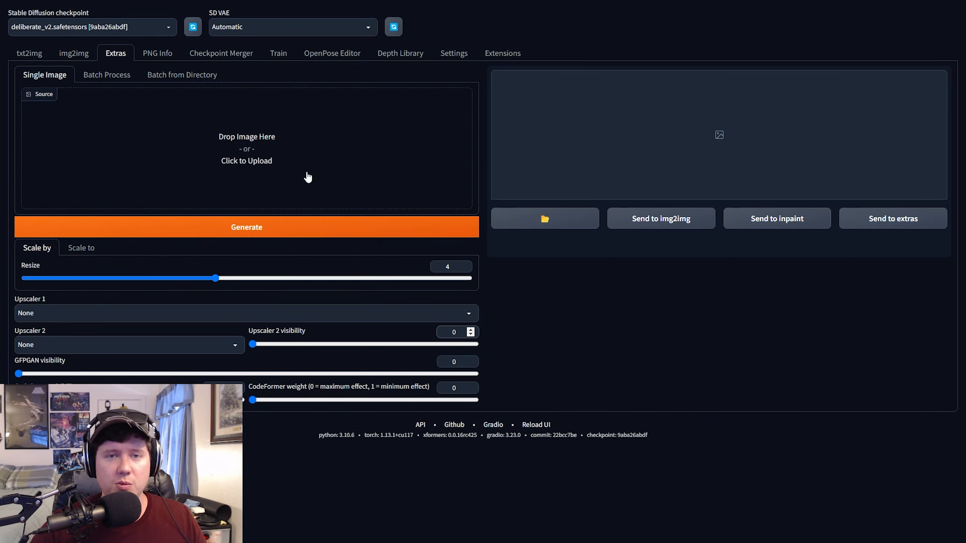
Step: Compare the Batch Process and Batch from Directory modes in Extras, ending on Single Image mode
left_click(107, 75)
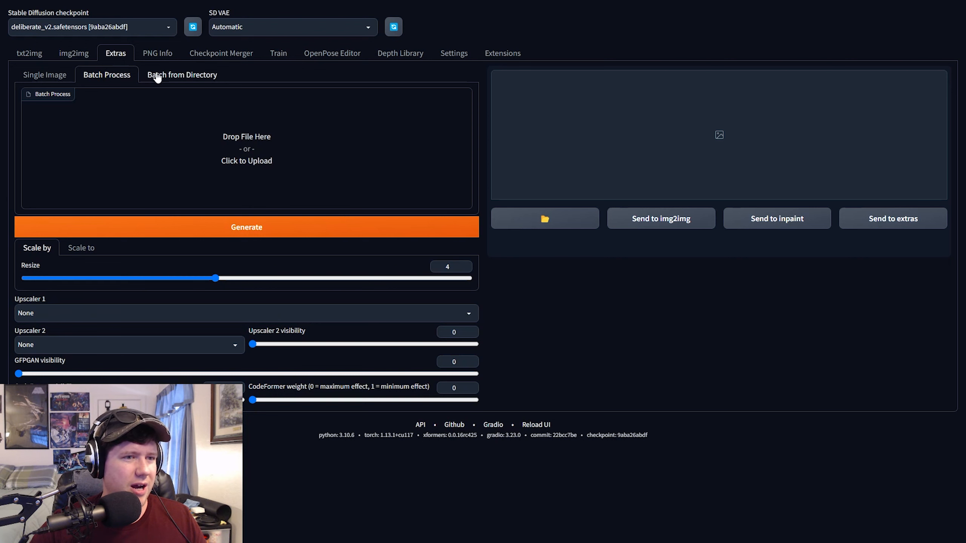
left_click(184, 78)
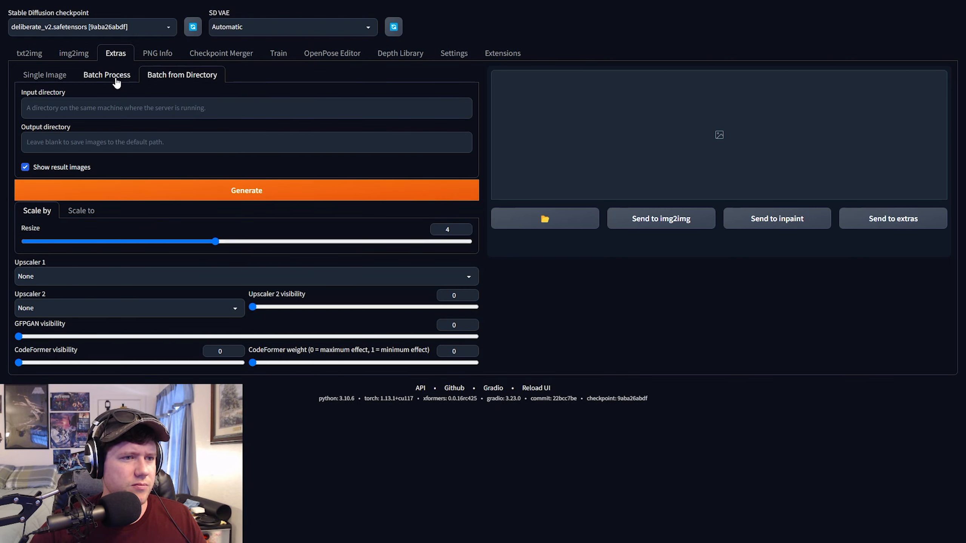
left_click(100, 78)
left_click(181, 78)
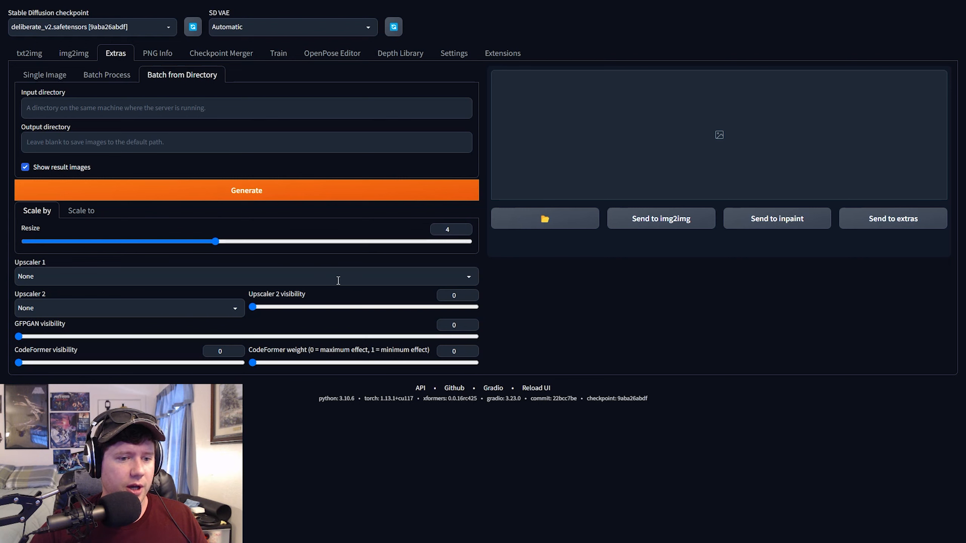
left_click(114, 76)
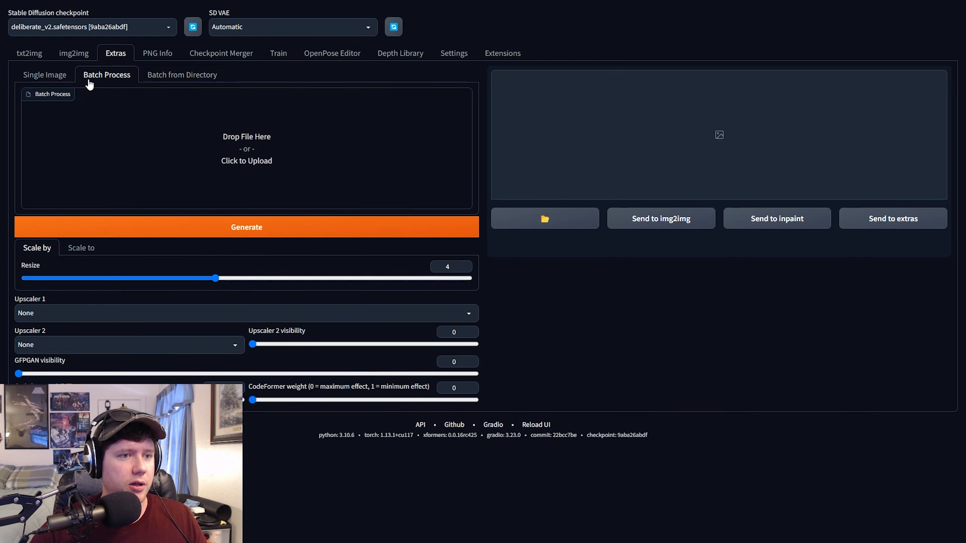
left_click(40, 73)
left_click(178, 75)
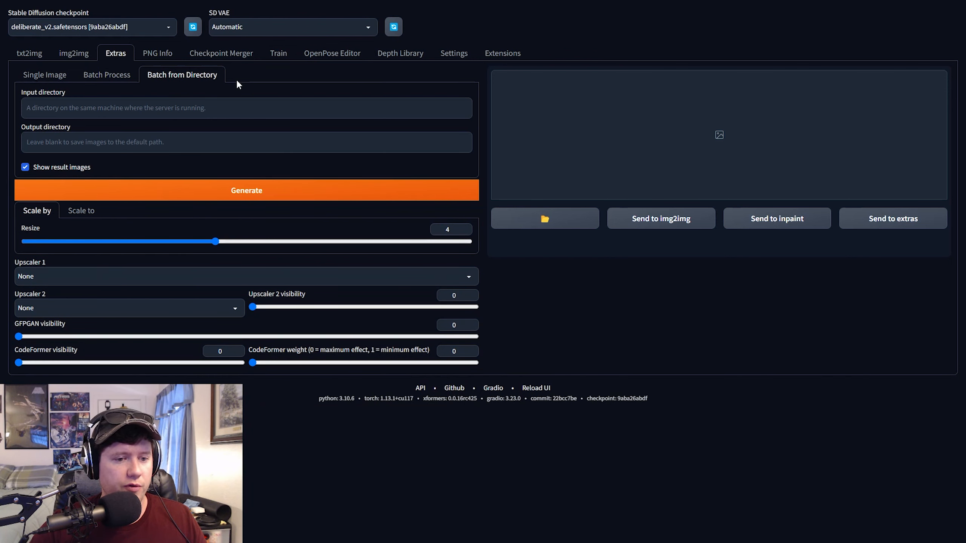
left_click(114, 77)
left_click(42, 76)
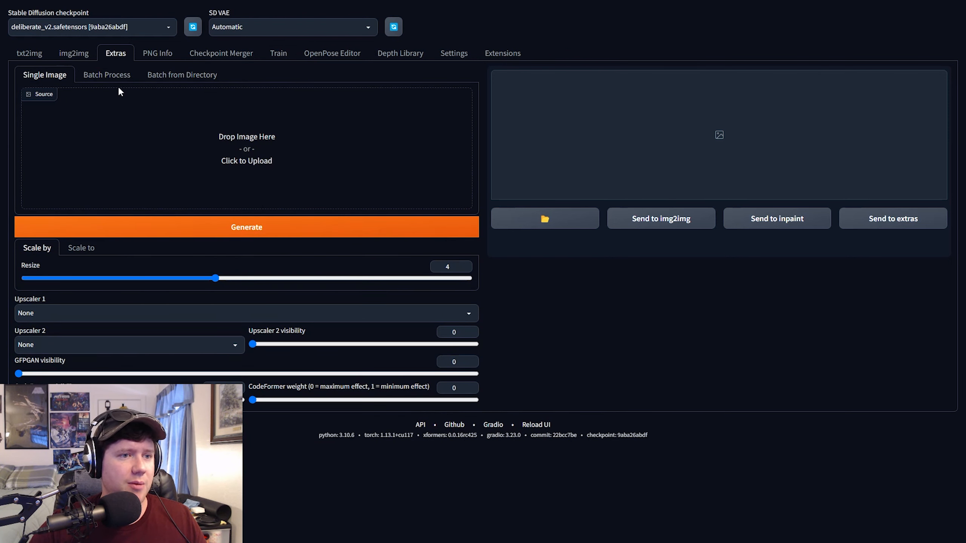
Step: Look over the PNG Info page and the Checkpoint Merger form, including the list of installed checkpoints
left_click(158, 55)
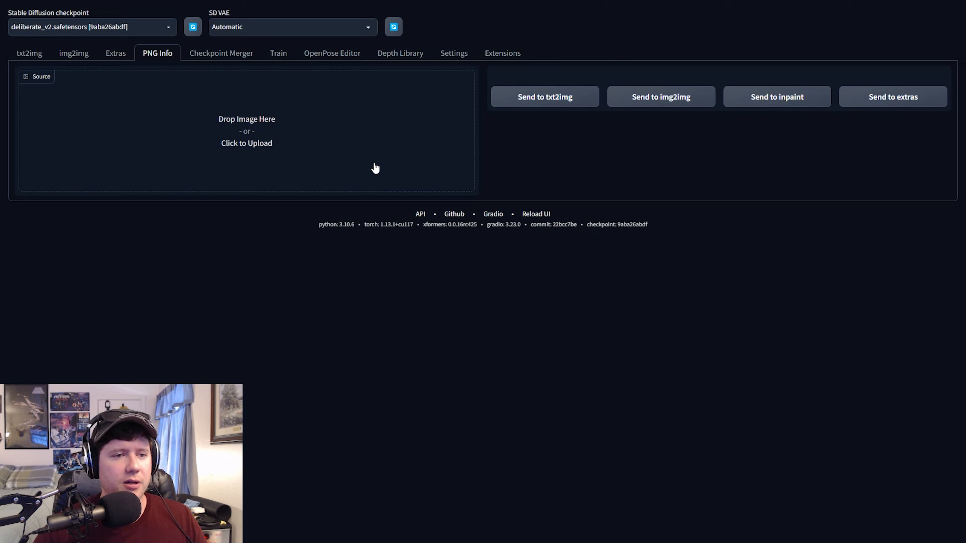
left_click(232, 59)
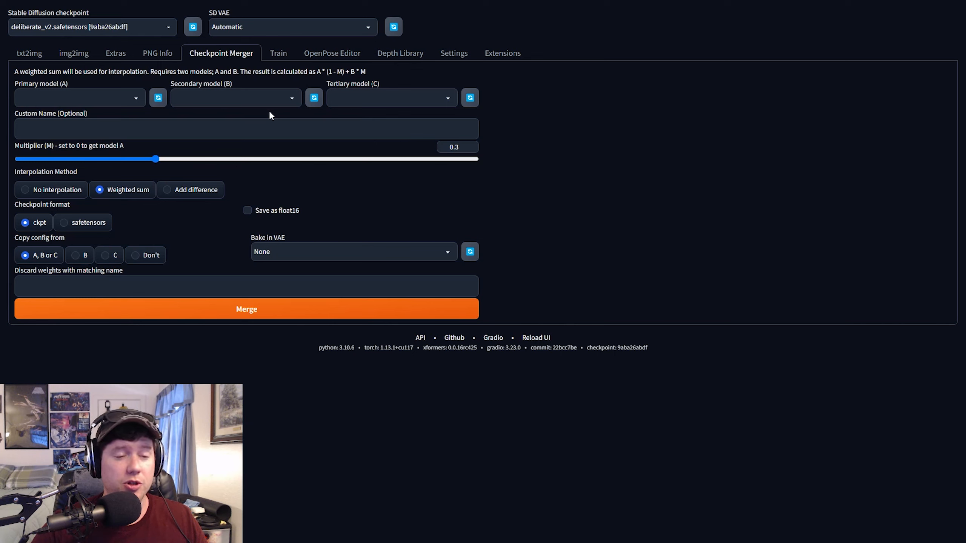
left_click(143, 27)
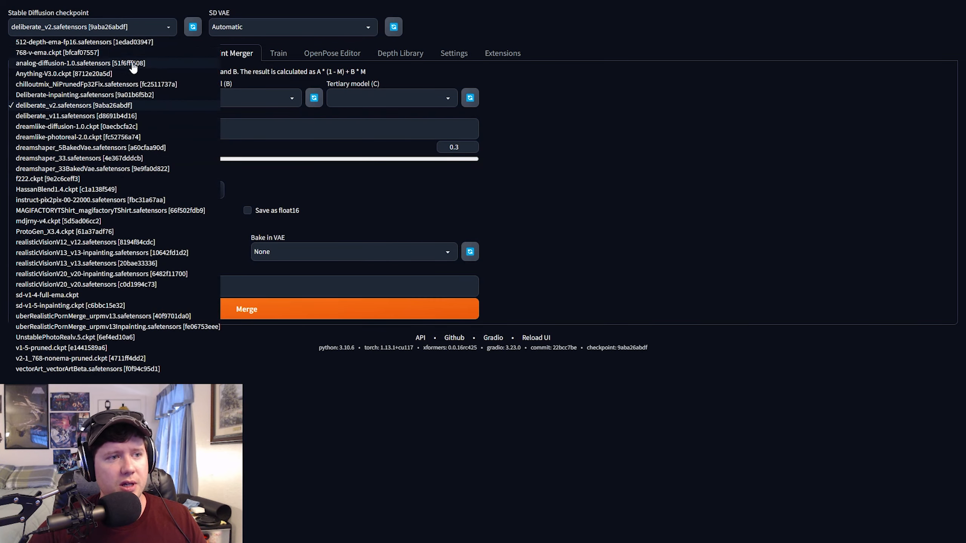
left_click(144, 29)
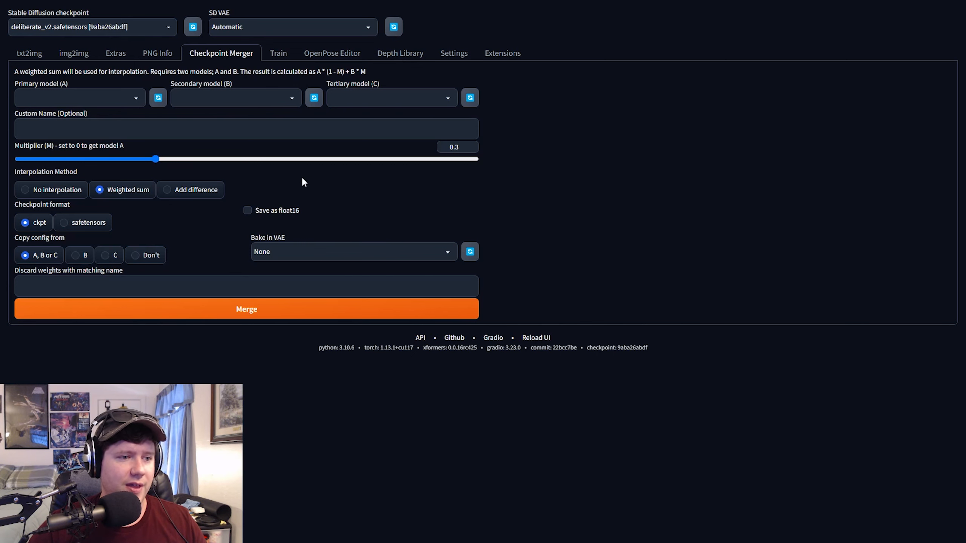
Step: Review the embedding and hypernetwork creation forms for training, and turn off BLIP captioning in the image preprocessing options
left_click(278, 53)
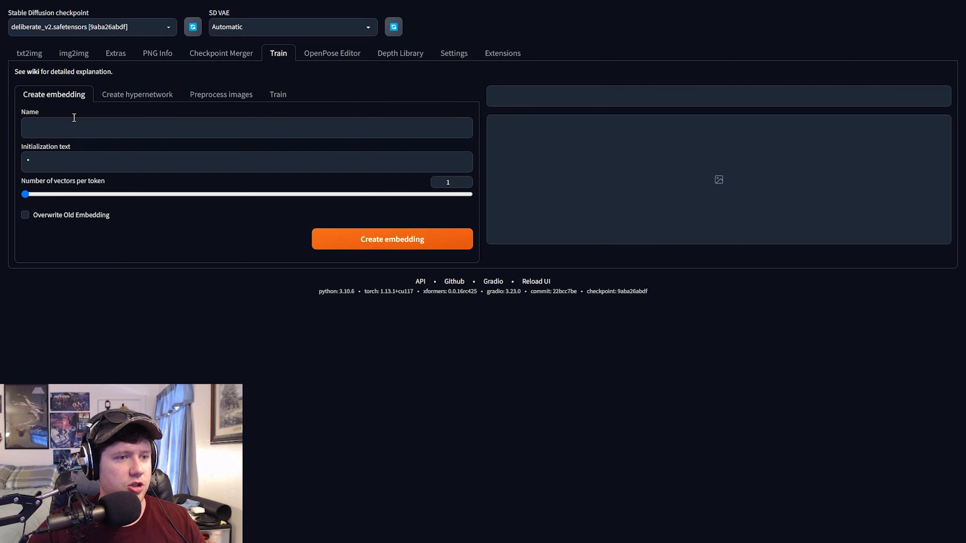
left_click(144, 98)
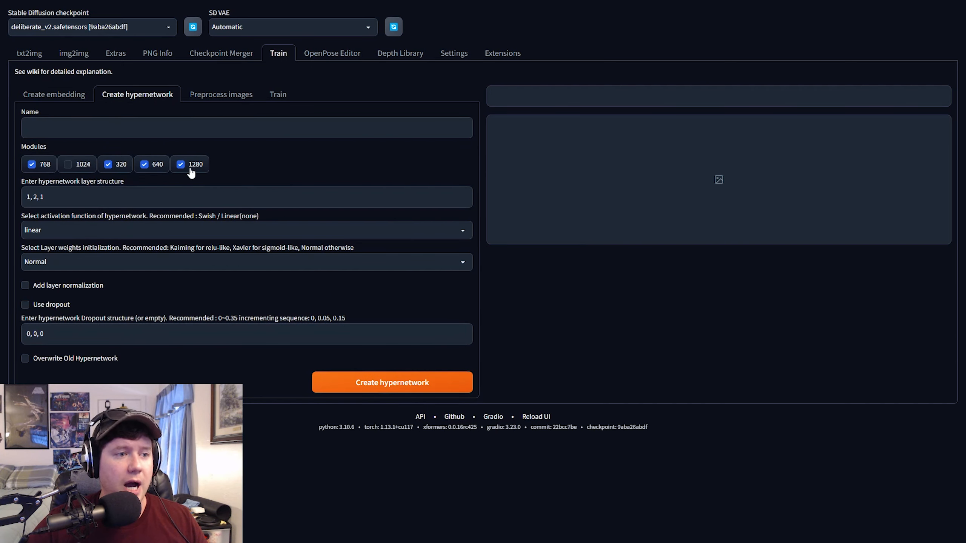
left_click(53, 94)
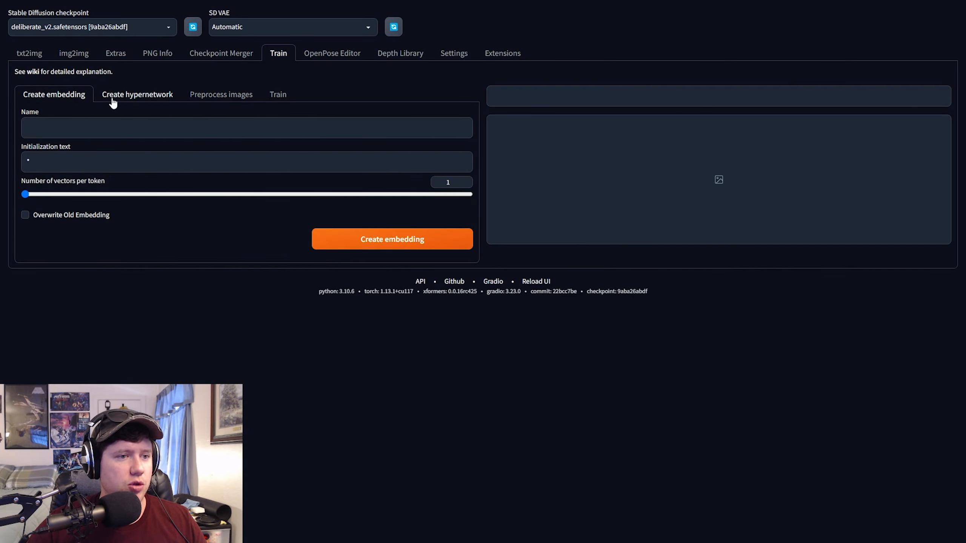
left_click(221, 98)
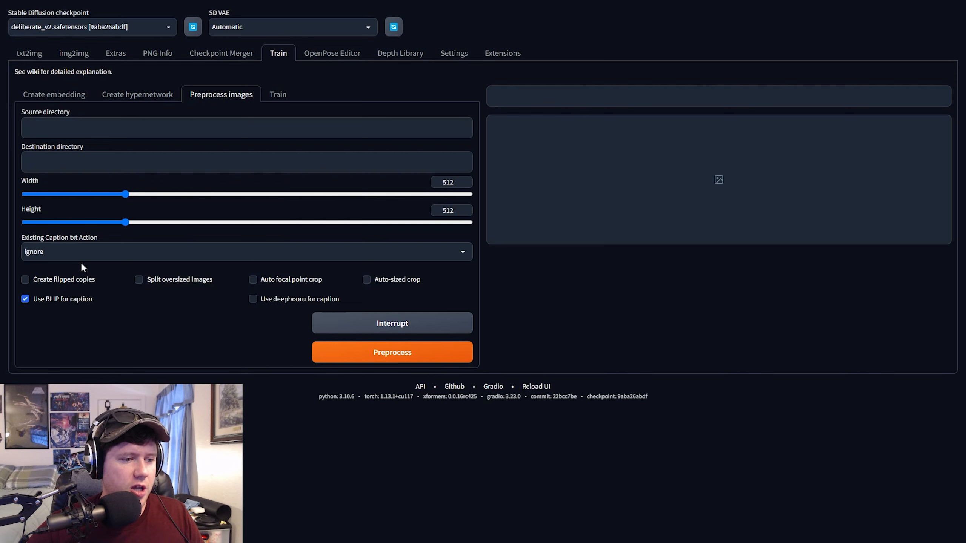
left_click(26, 299)
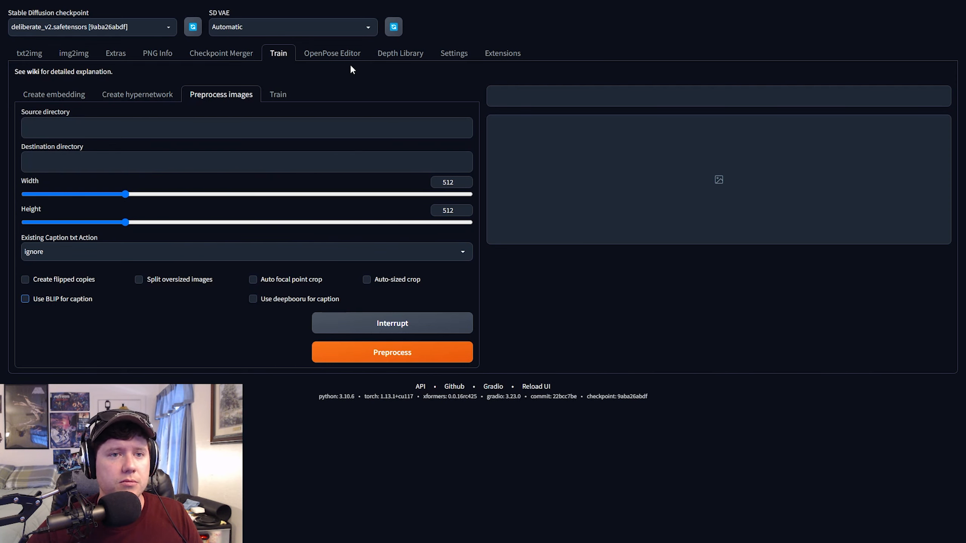
Step: Pose the OpenPose Editor skeleton with both forearms stretched outward by repositioning its elbows and wrists
left_click(341, 56)
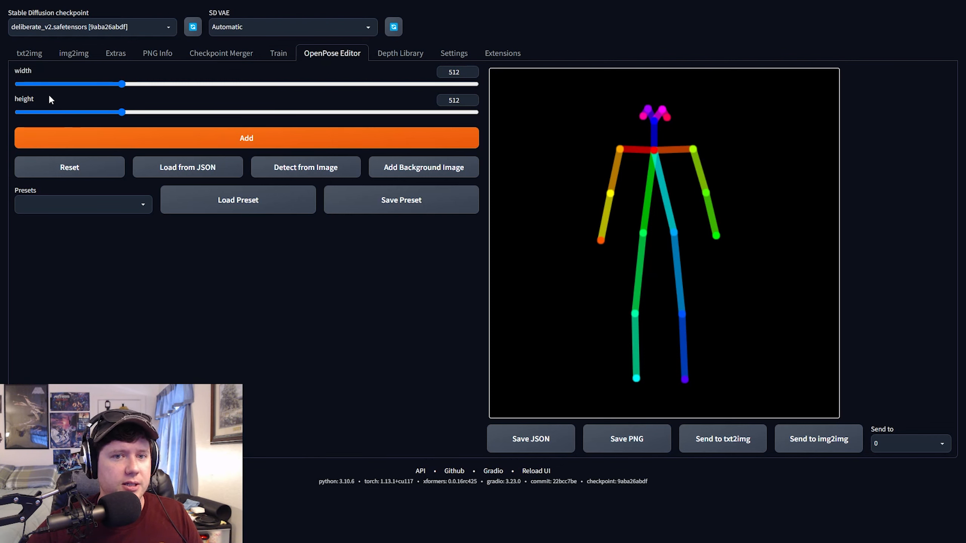
left_click_drag(716, 236, 768, 182)
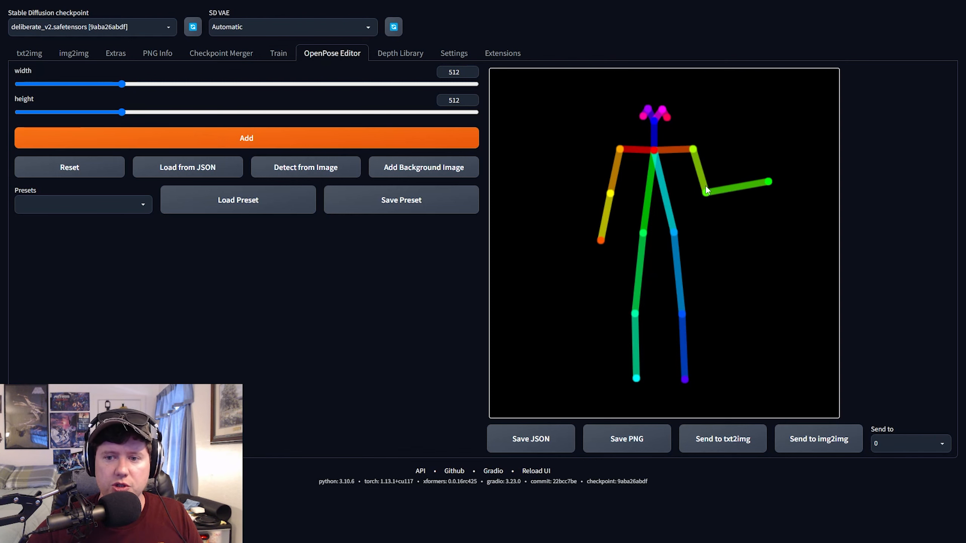
left_click_drag(707, 191, 707, 218)
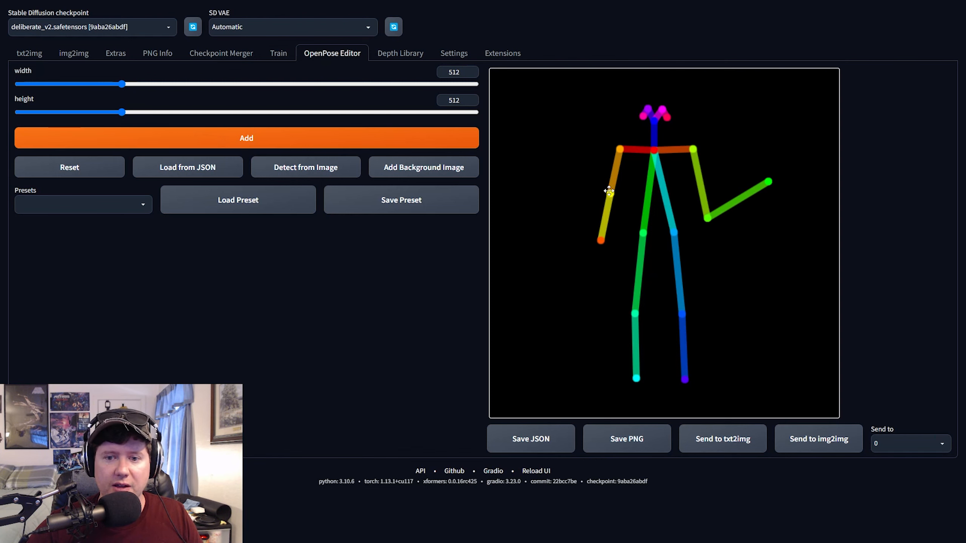
left_click_drag(610, 194, 598, 182)
left_click_drag(607, 239, 557, 192)
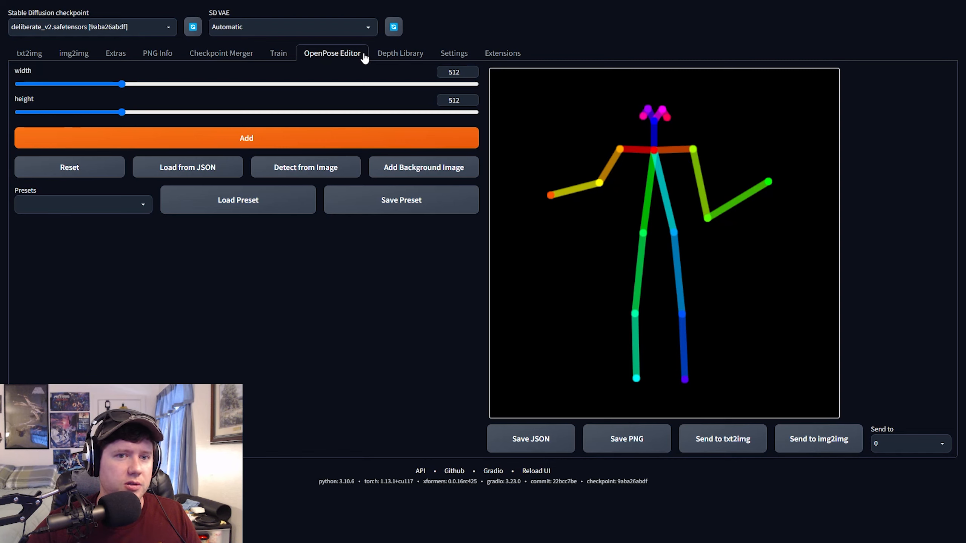
Step: Open the Depth Library and look over its hand depth maps and canvas options
left_click(401, 55)
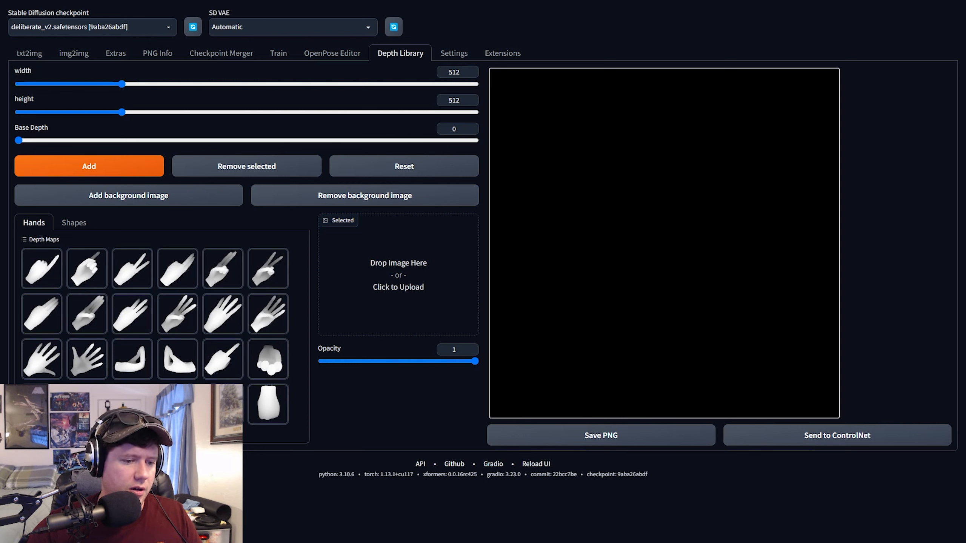
left_click(174, 434)
left_click(167, 345)
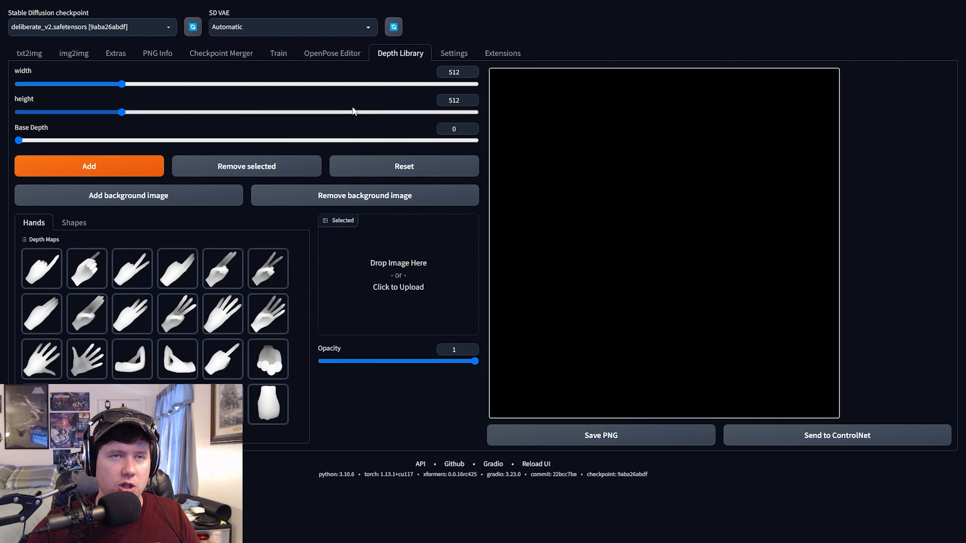
Step: Review the settings for saving images and grids, and for saving to a directory
left_click(453, 55)
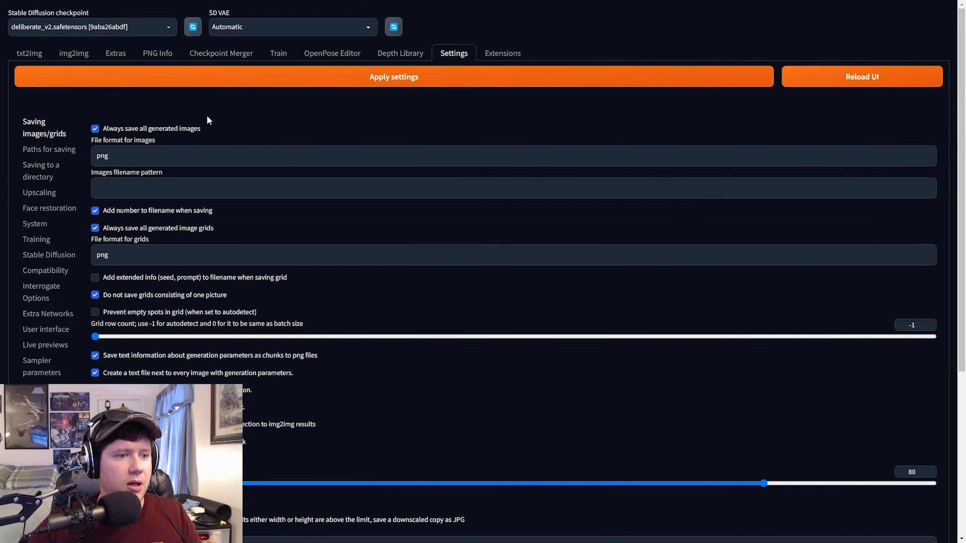
scroll(205, 209, "down", 6)
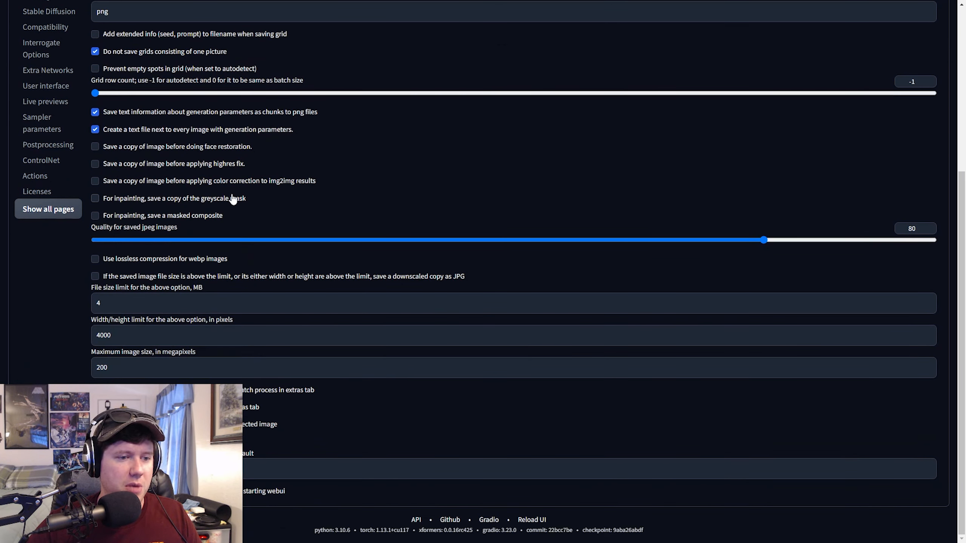
scroll(225, 260, "up", 6)
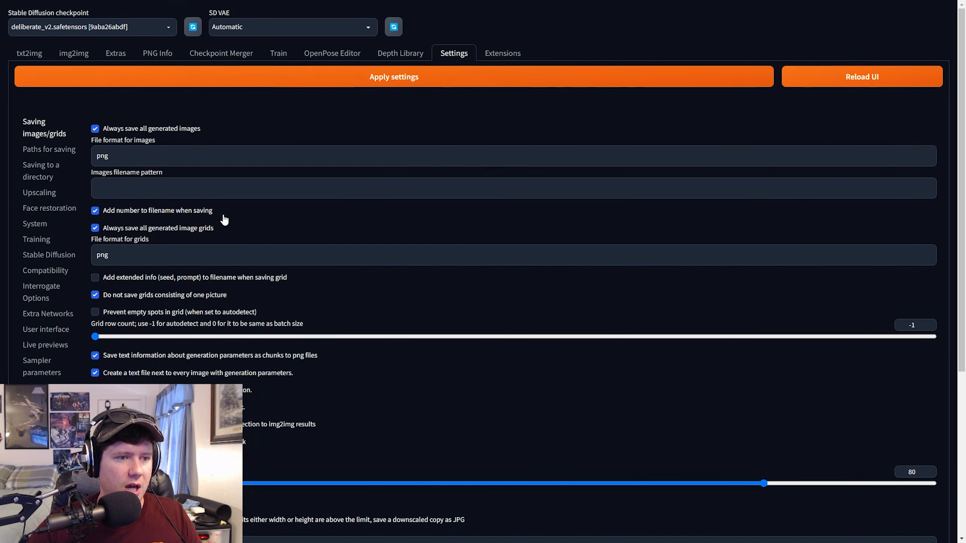
left_click(57, 150)
left_click(49, 163)
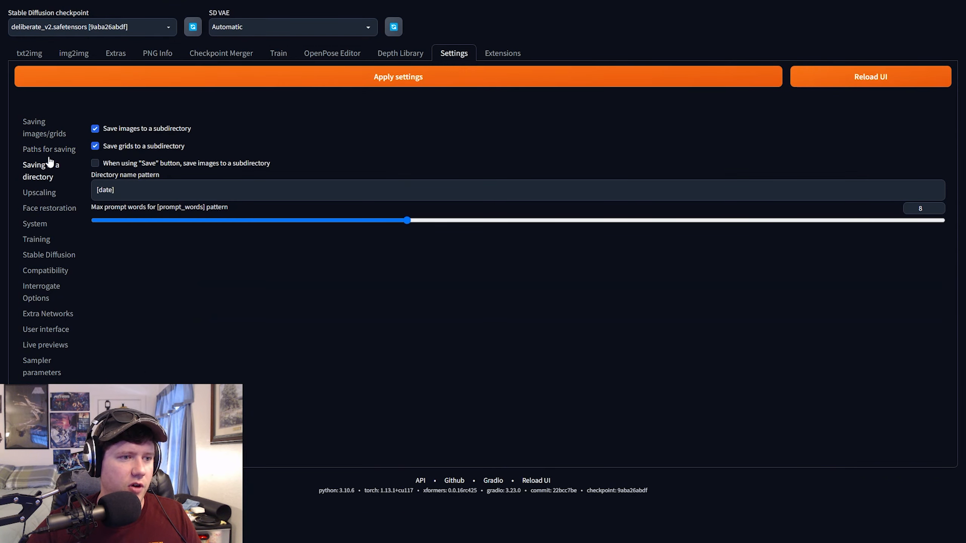
left_click(40, 131)
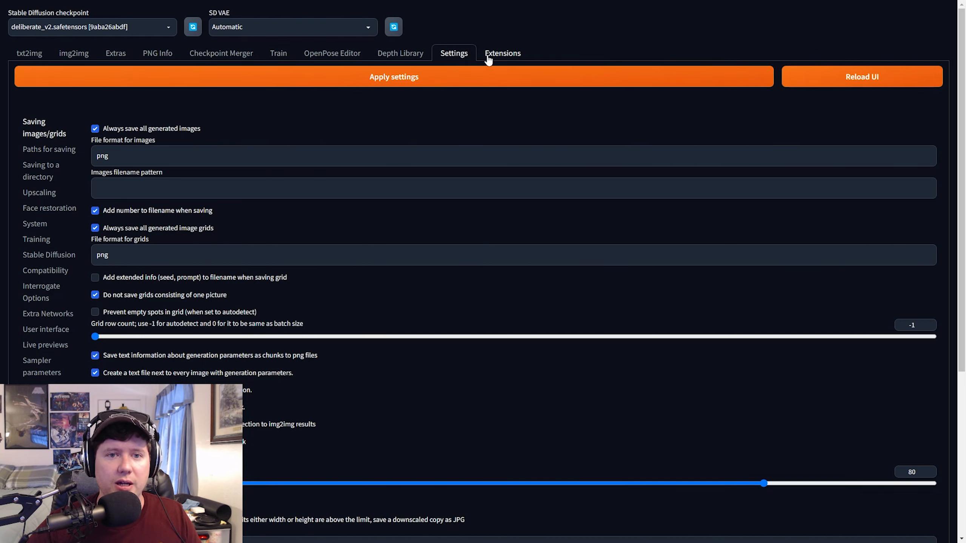
Step: Review the installed extensions, then load the available extensions from the default index URL and browse them
left_click(503, 60)
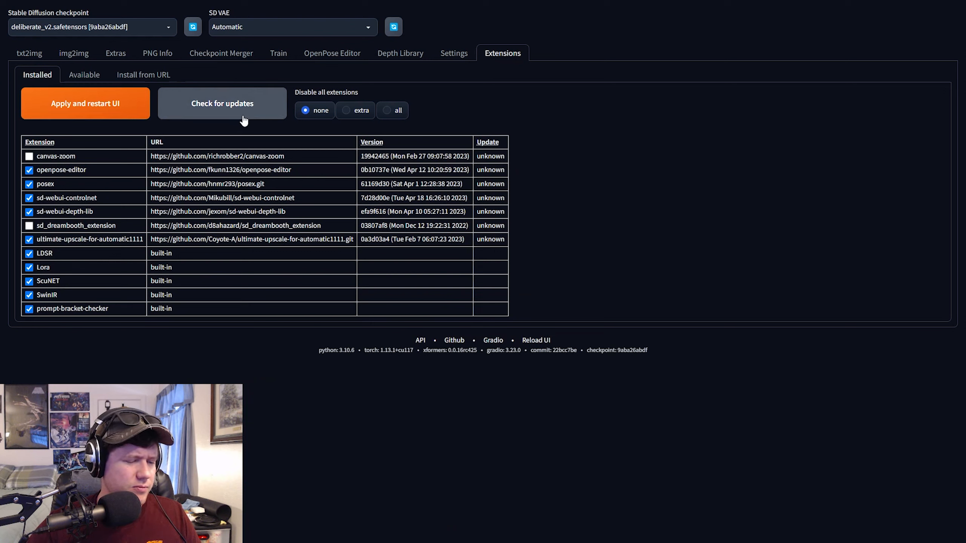
left_click(85, 76)
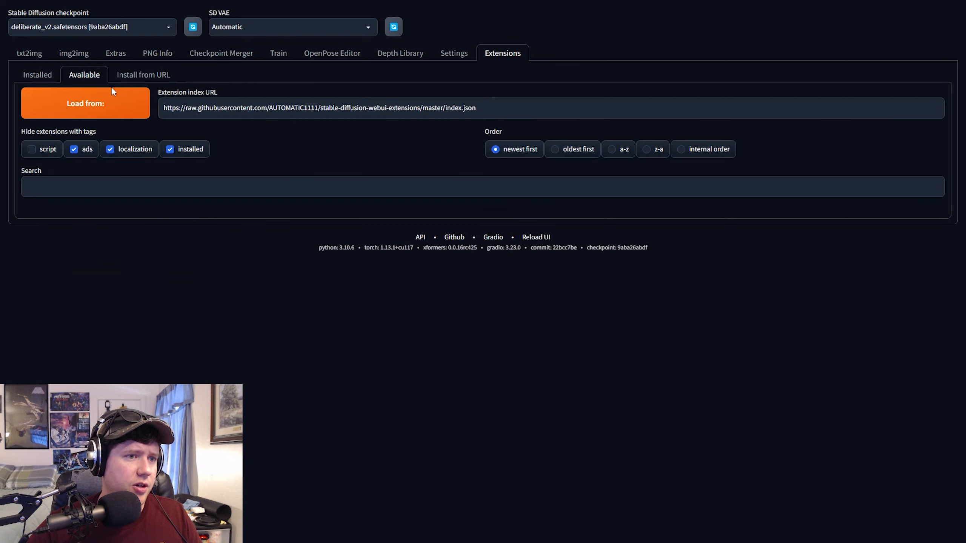
left_click(101, 111)
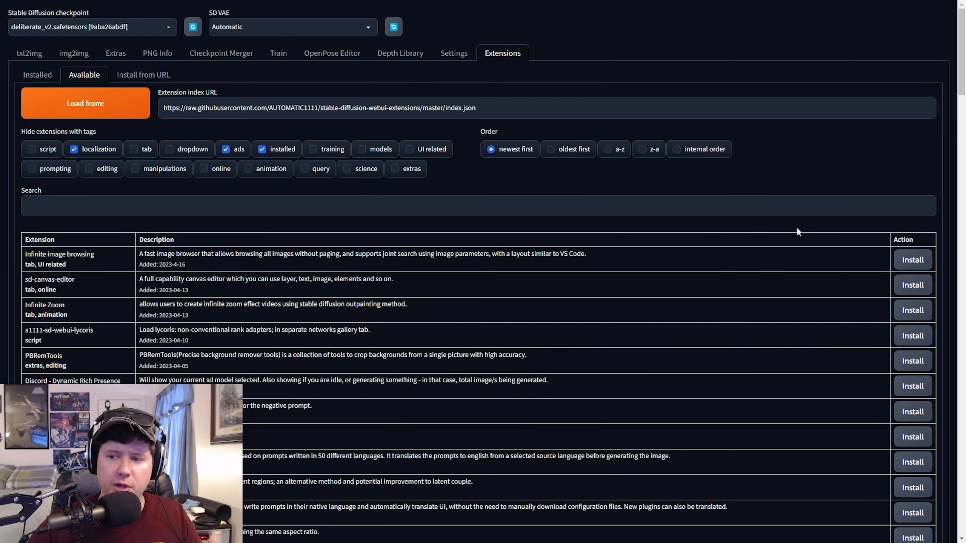
scroll(478, 205, "down", 4)
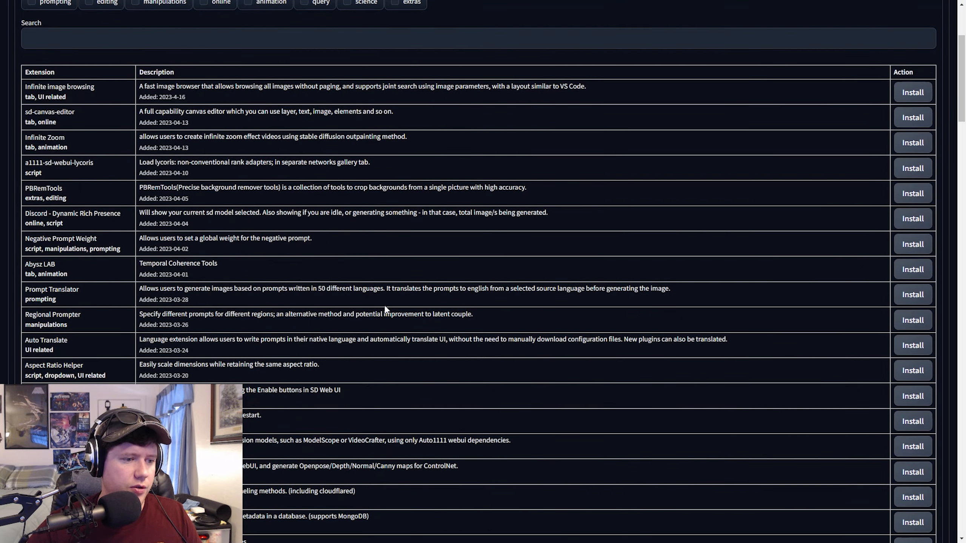
Step: Browse the available extensions, then review the options for installing from a URL and the list of installed extensions
scroll(384, 310, "down", 4)
scroll(115, 298, "up", 8)
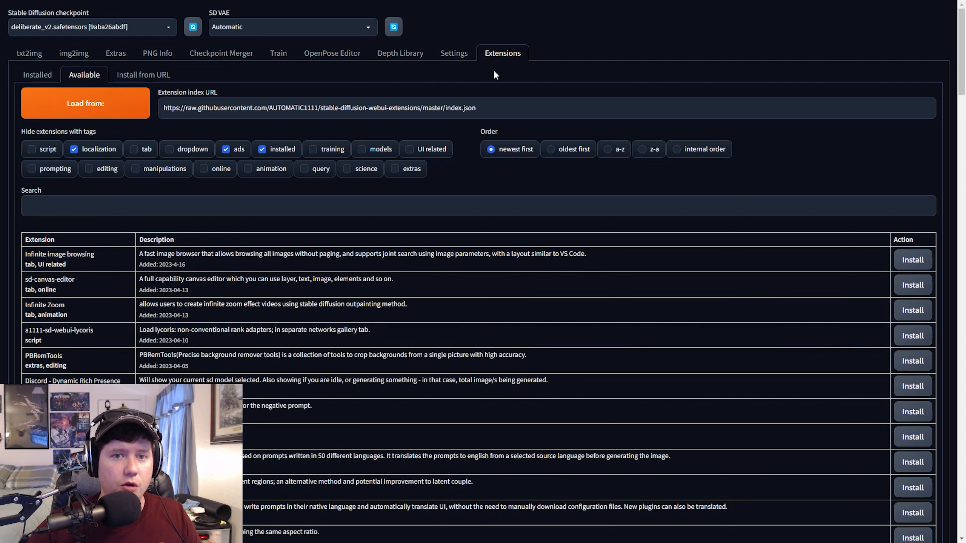
left_click(143, 75)
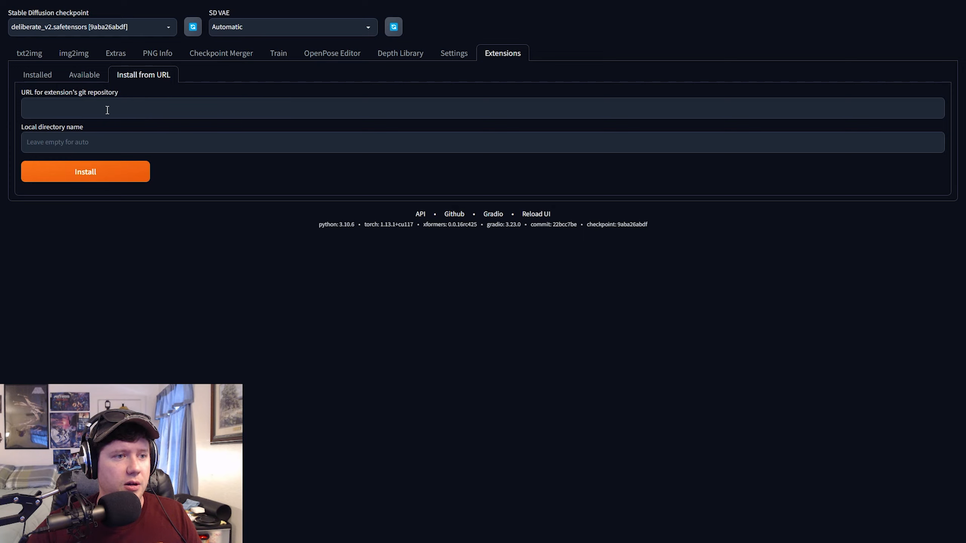
left_click(85, 75)
left_click(142, 76)
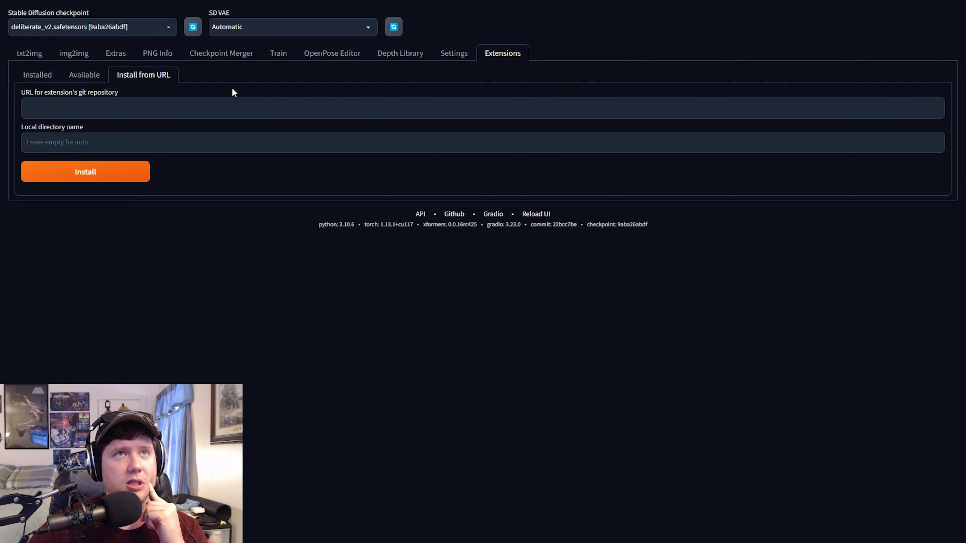
left_click(84, 75)
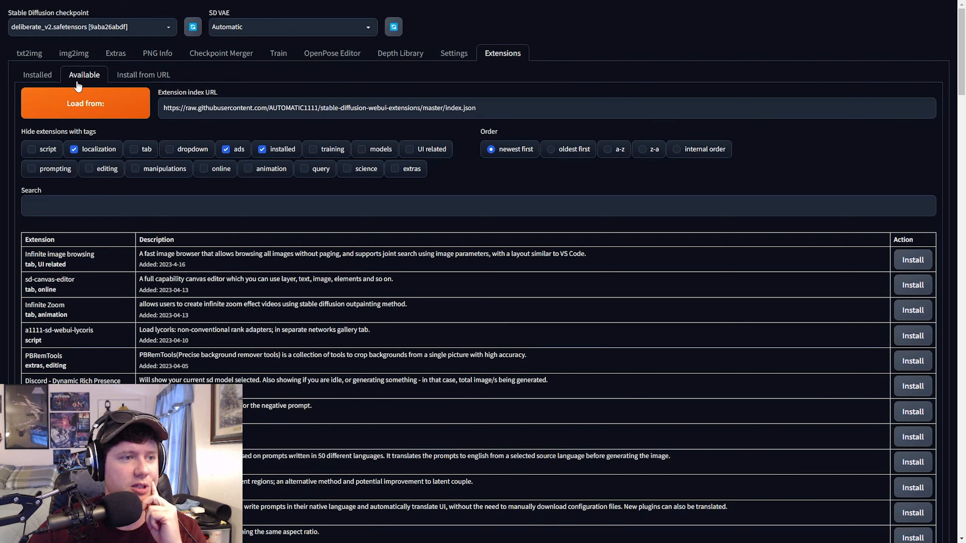
left_click(44, 78)
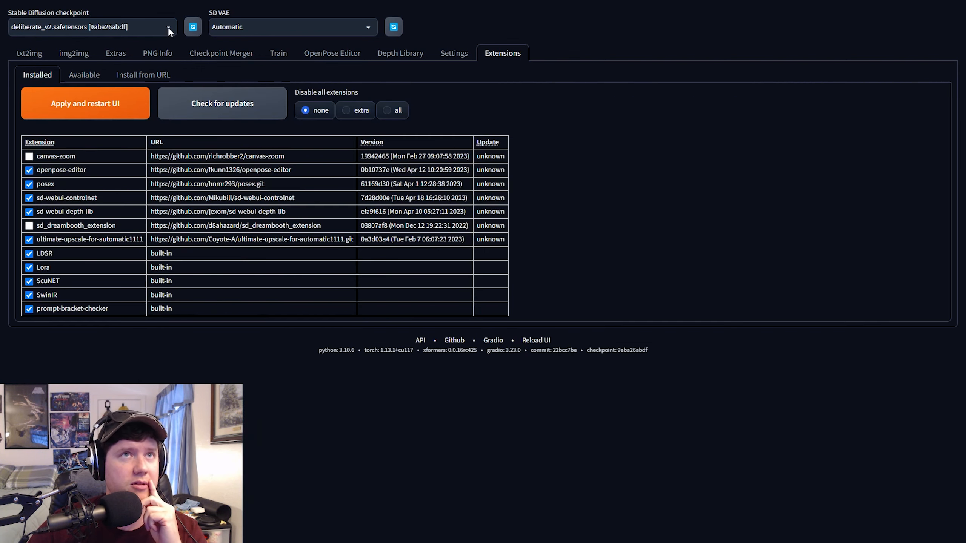
Step: Look over the available Stable Diffusion checkpoints, then examine the sampling methods offered for text-to-image generation
left_click(168, 27)
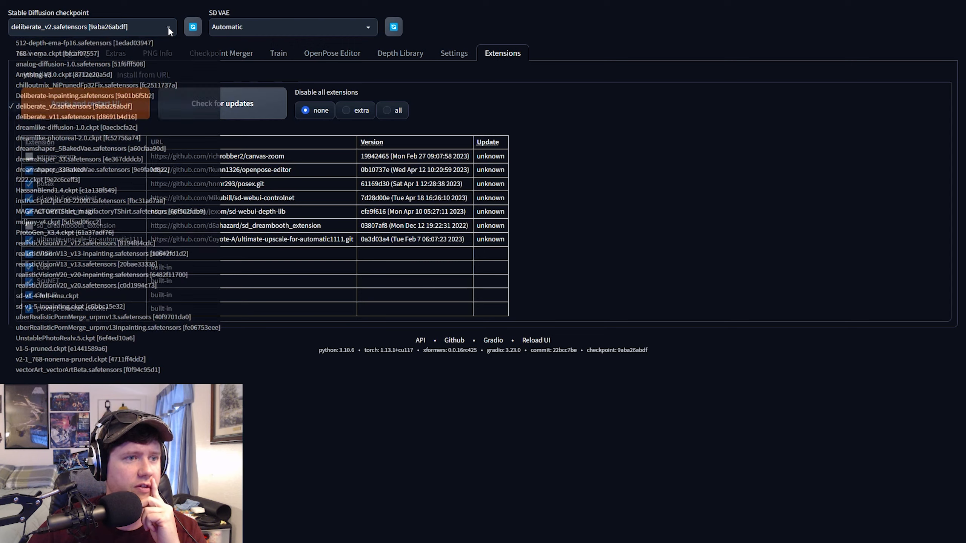
left_click(166, 28)
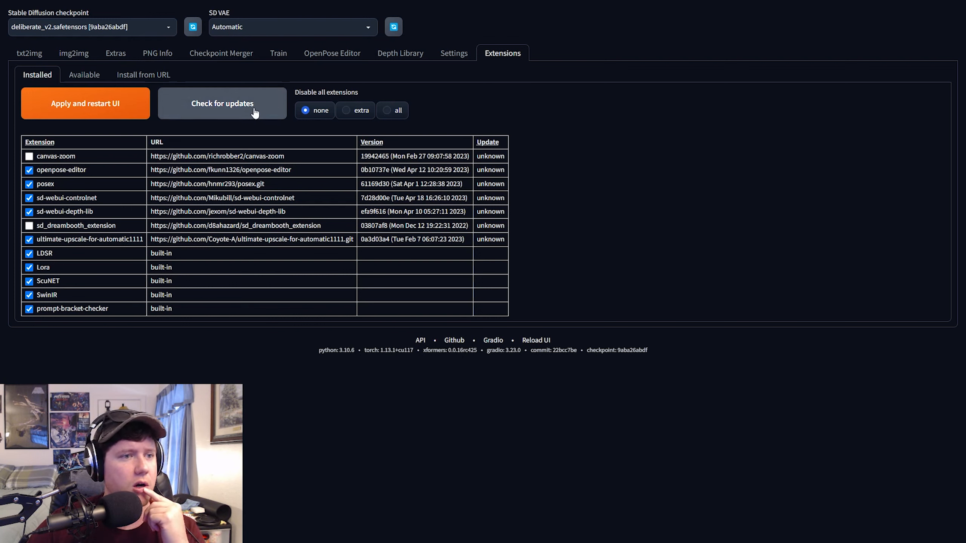
left_click(29, 53)
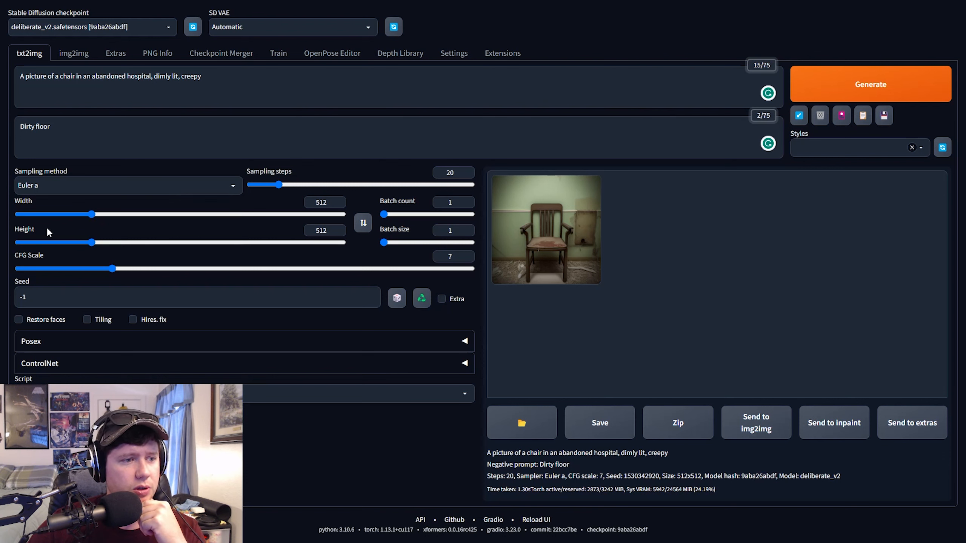
left_click(92, 185)
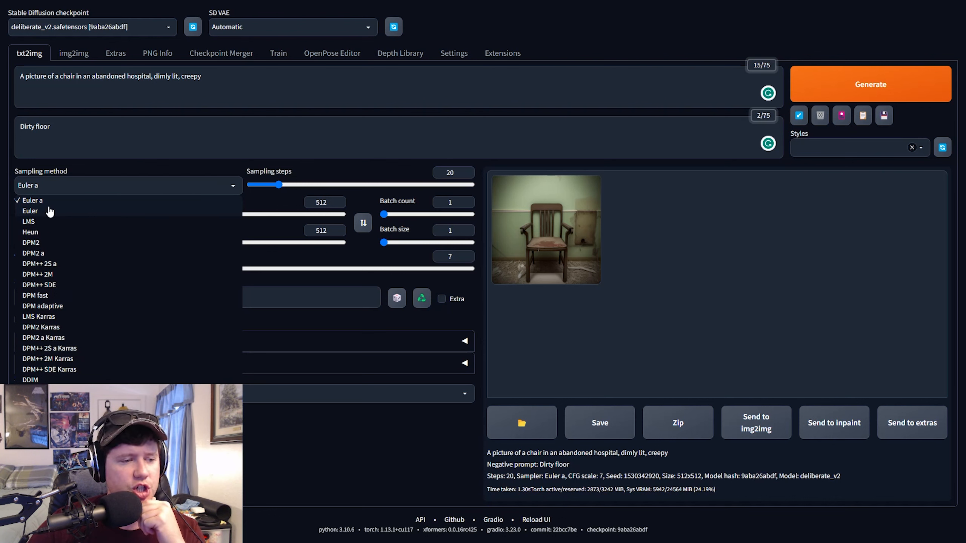
left_click(351, 481)
left_click(145, 185)
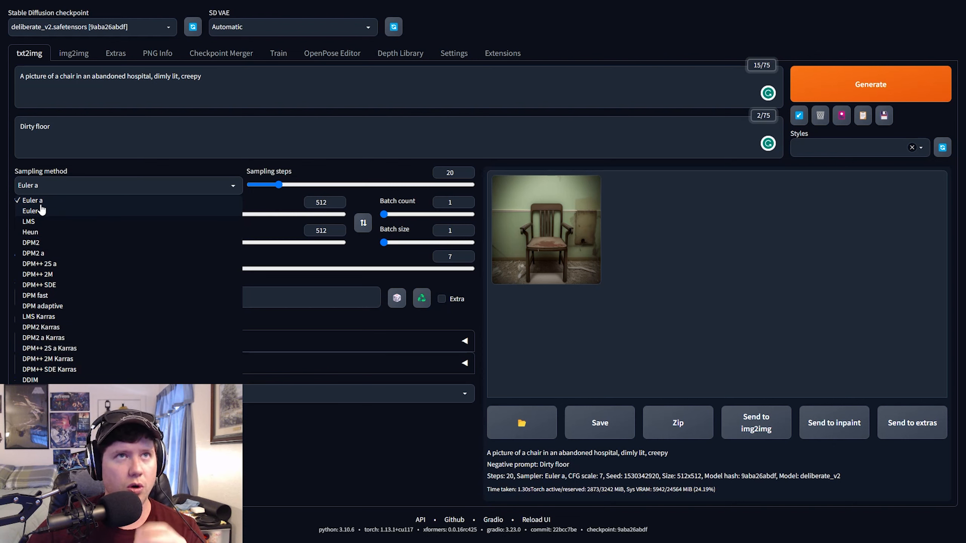
left_click(366, 154)
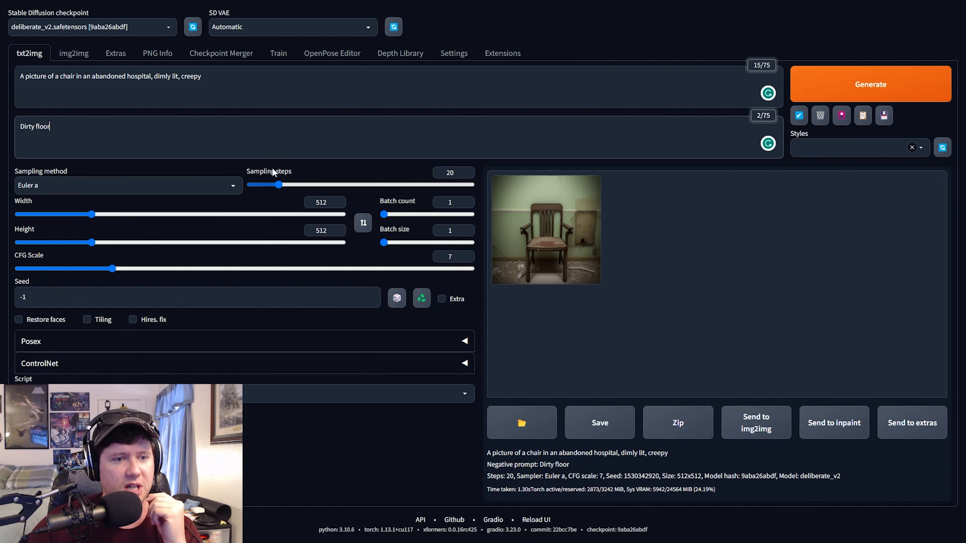
Step: Set the sampling method to DPM++ 2M Karras and generate the chair image with 20 sampling steps
left_click(204, 188)
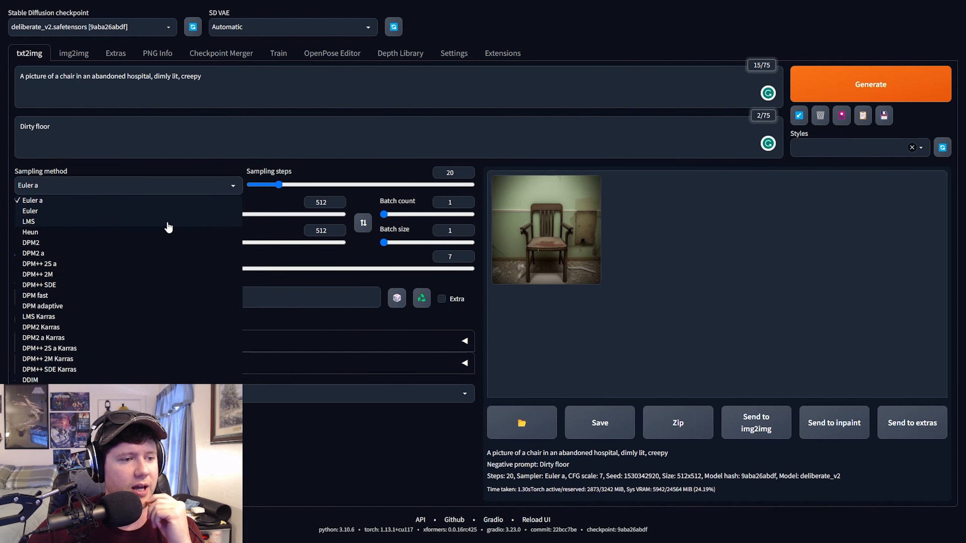
left_click(63, 362)
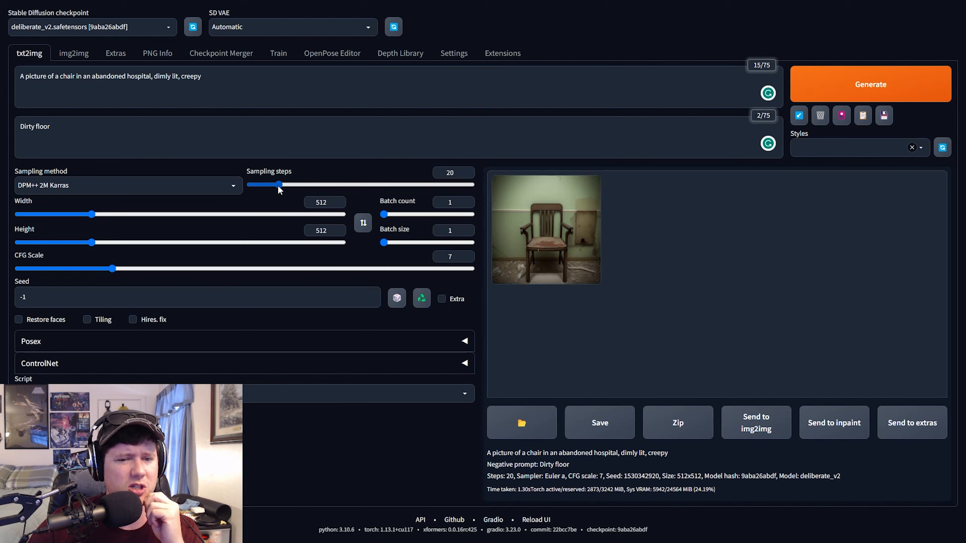
left_click_drag(291, 189, 294, 189)
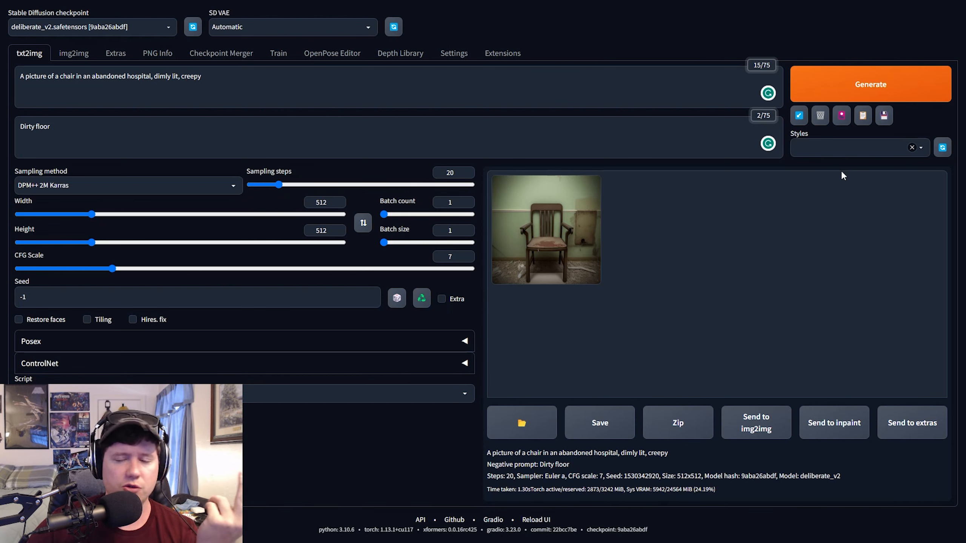
left_click(848, 87)
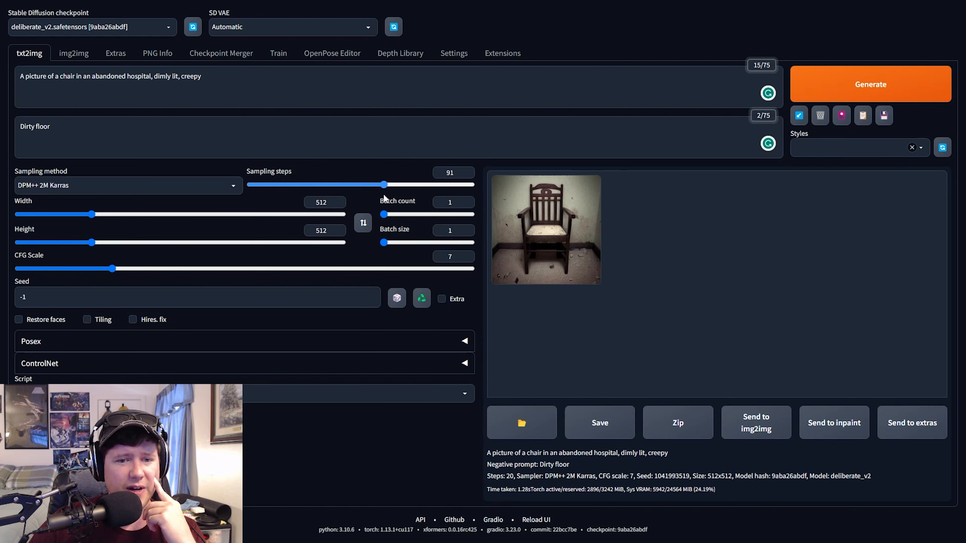
Step: Generate the chair image with 100 sampling steps, and again with 50 sampling steps
left_click_drag(385, 197, 397, 199)
left_click(861, 91)
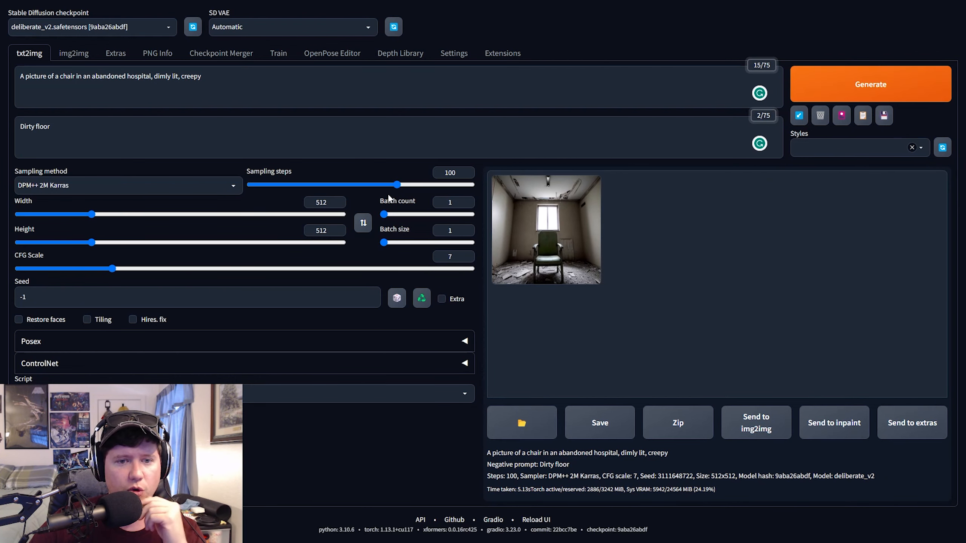
left_click_drag(397, 184, 322, 193)
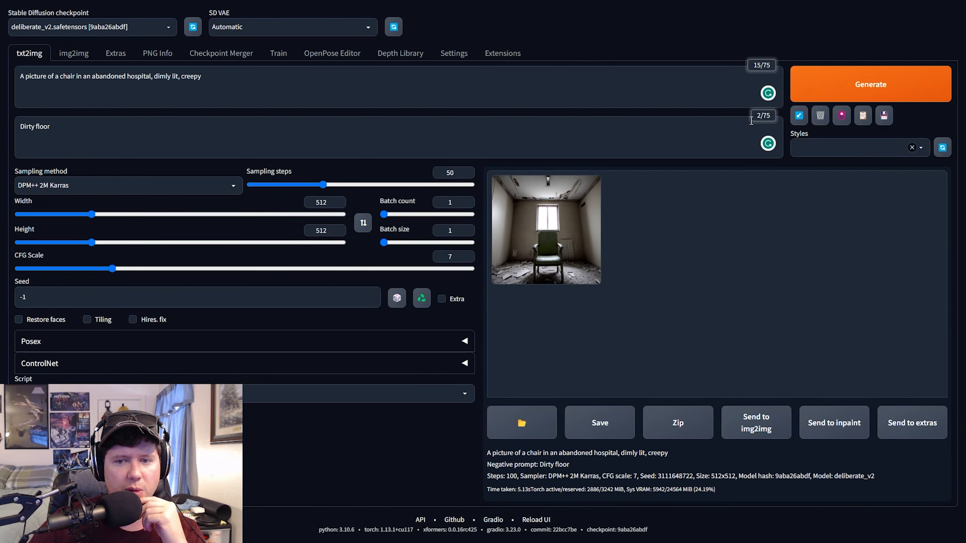
left_click(860, 86)
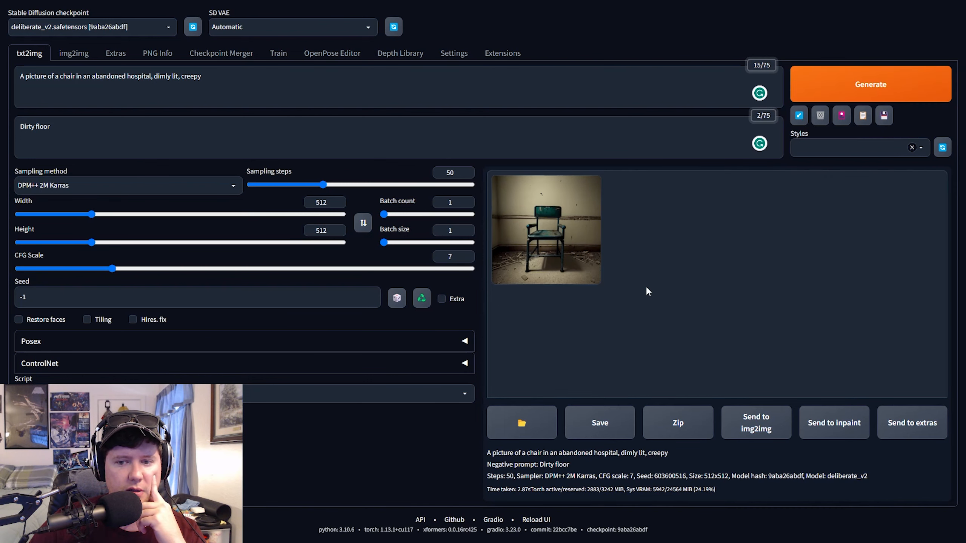
Step: Raise the sampling steps to 120 and generate another chair image
left_click_drag(320, 184, 414, 193)
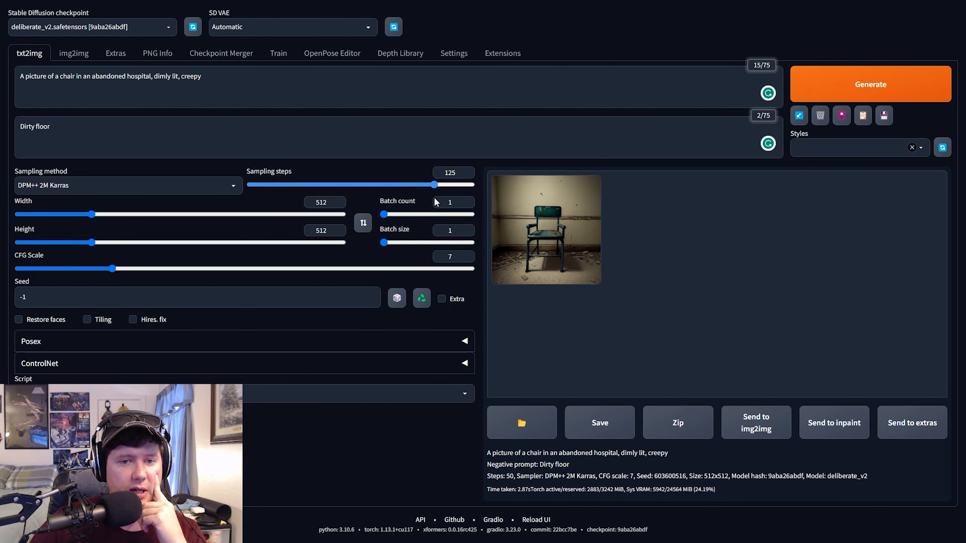
left_click_drag(426, 197, 427, 196)
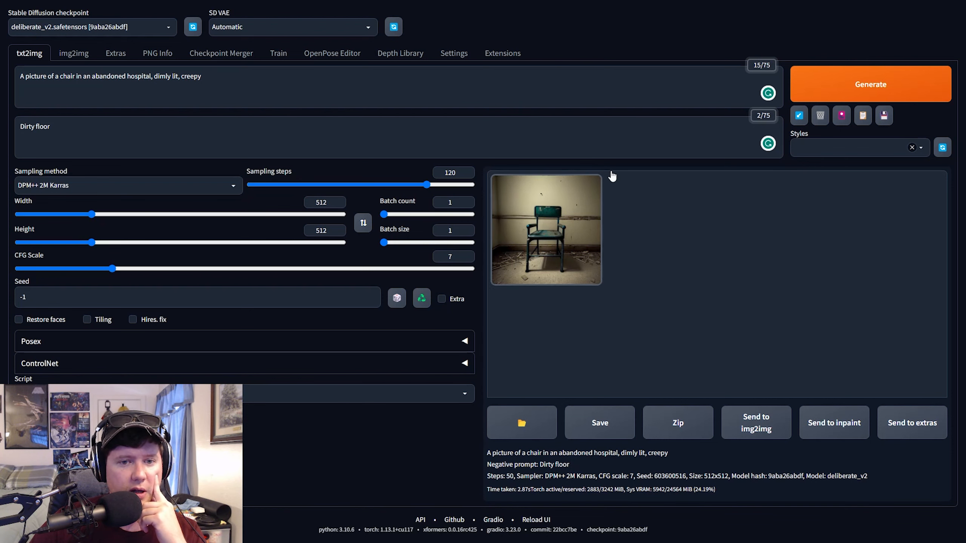
left_click(870, 84)
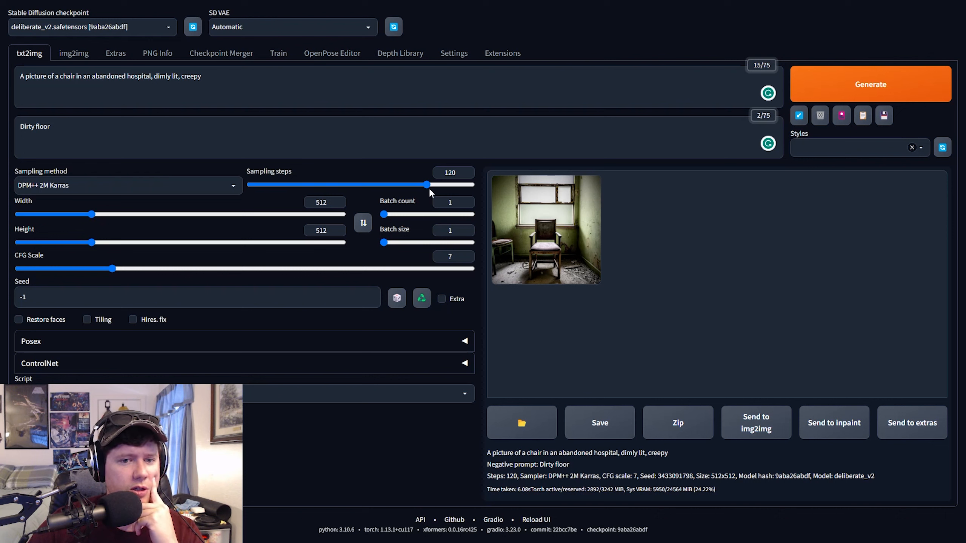
Step: Lower the sampling steps to 5, generate the chair image and enlarge the result
left_click_drag(427, 185, 338, 188)
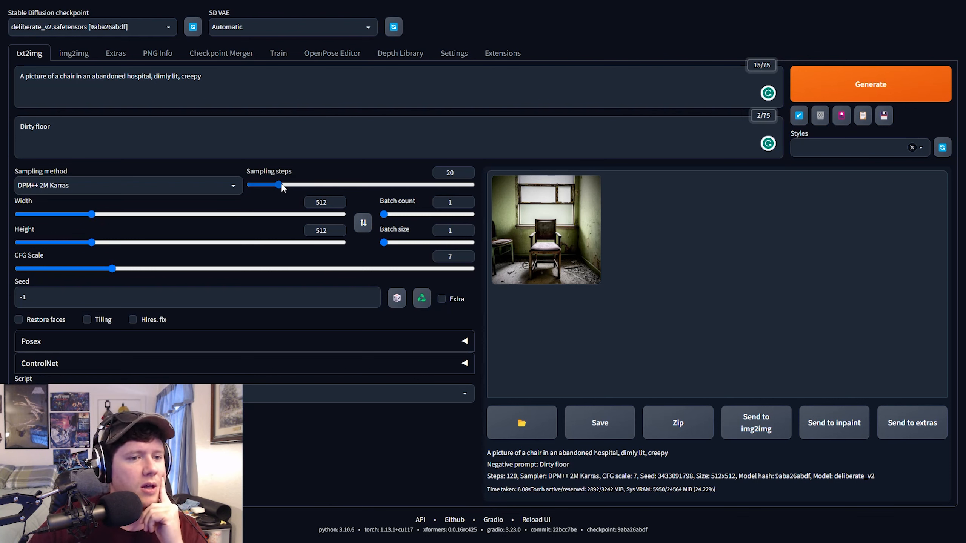
left_click_drag(276, 185, 257, 189)
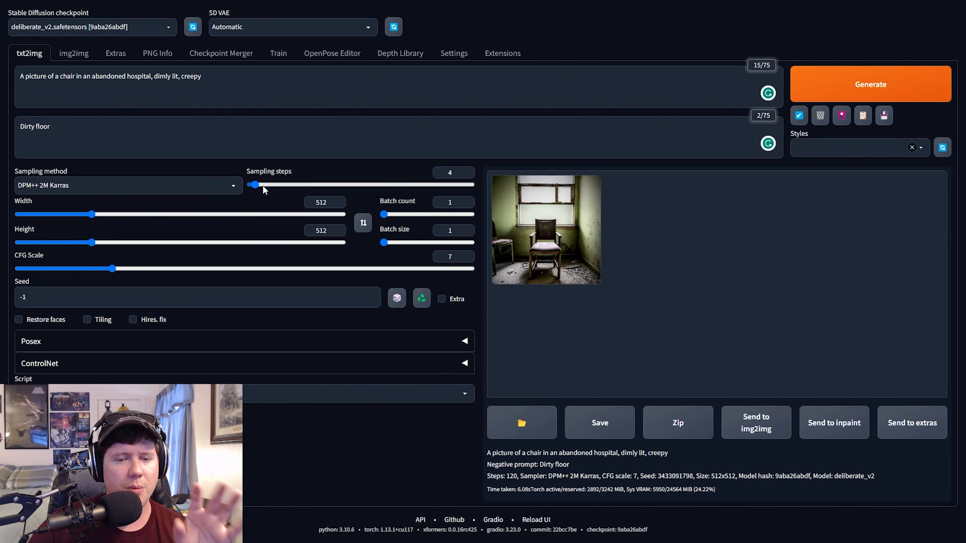
left_click(260, 186)
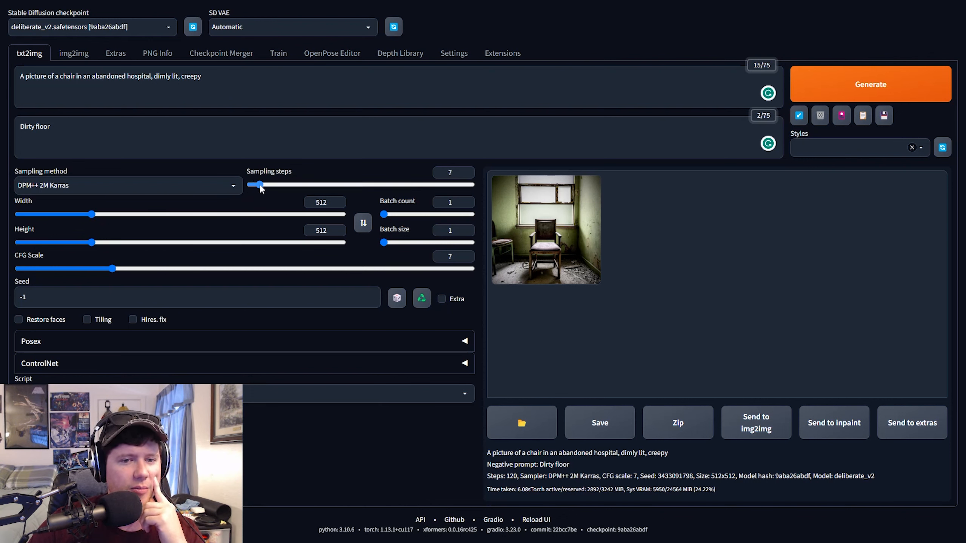
left_click(257, 187)
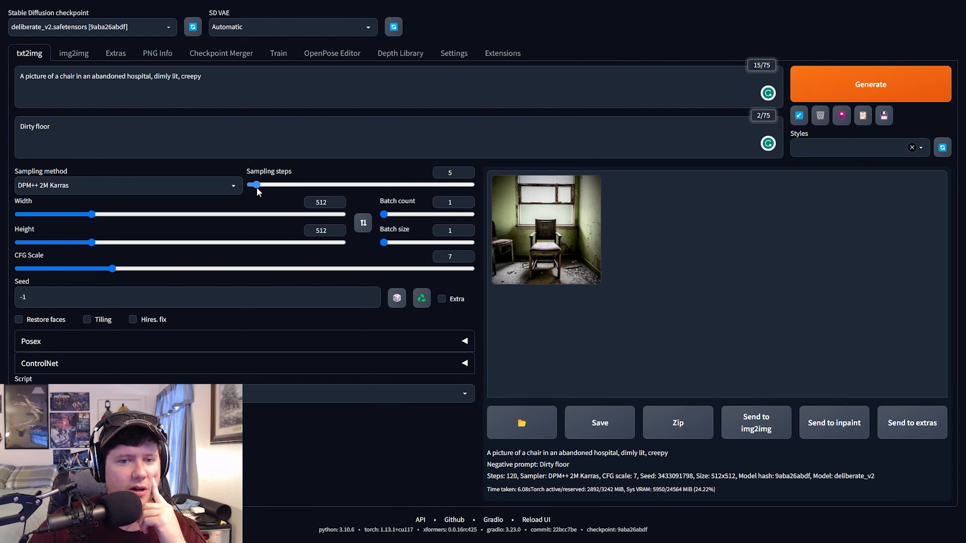
left_click(829, 91)
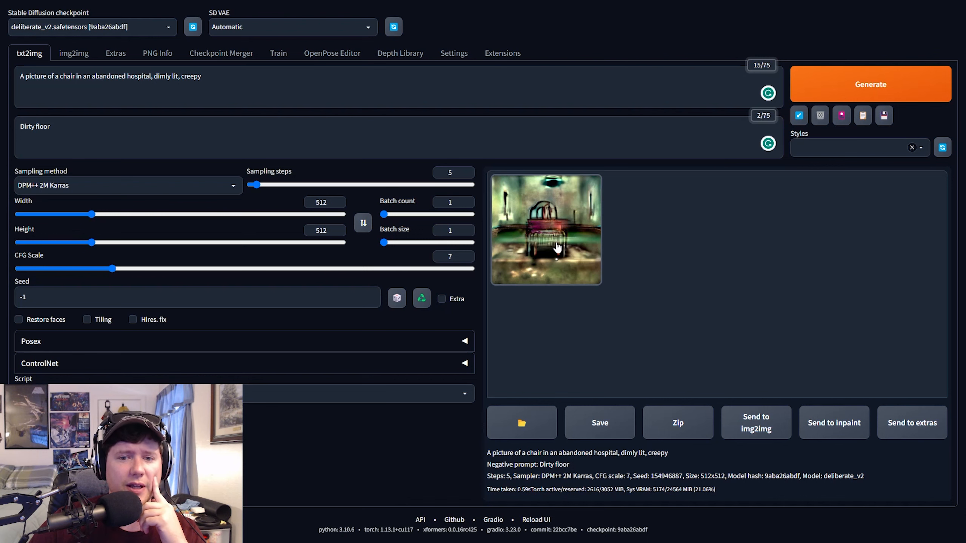
left_click(559, 251)
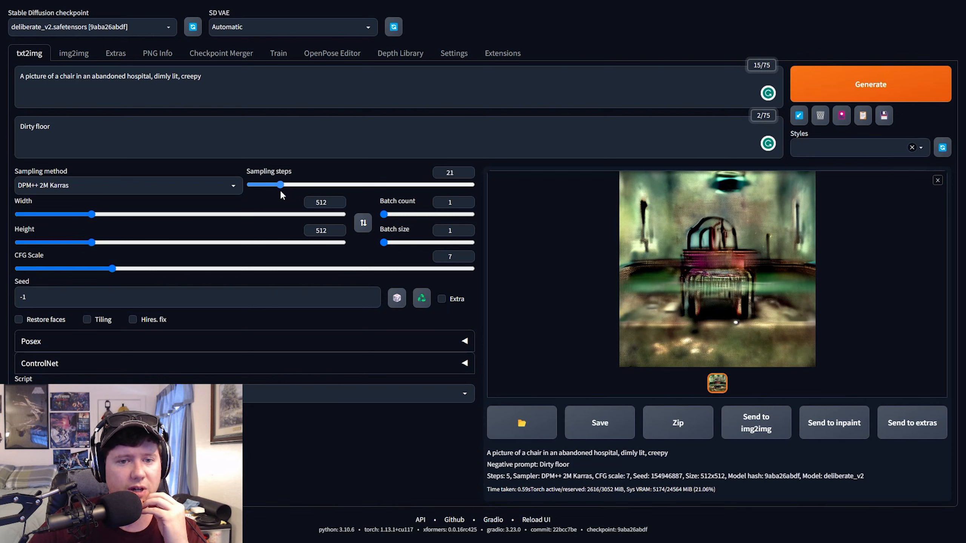
Step: Set the sampling steps back to 20 and regenerate the chair image
left_click(870, 84)
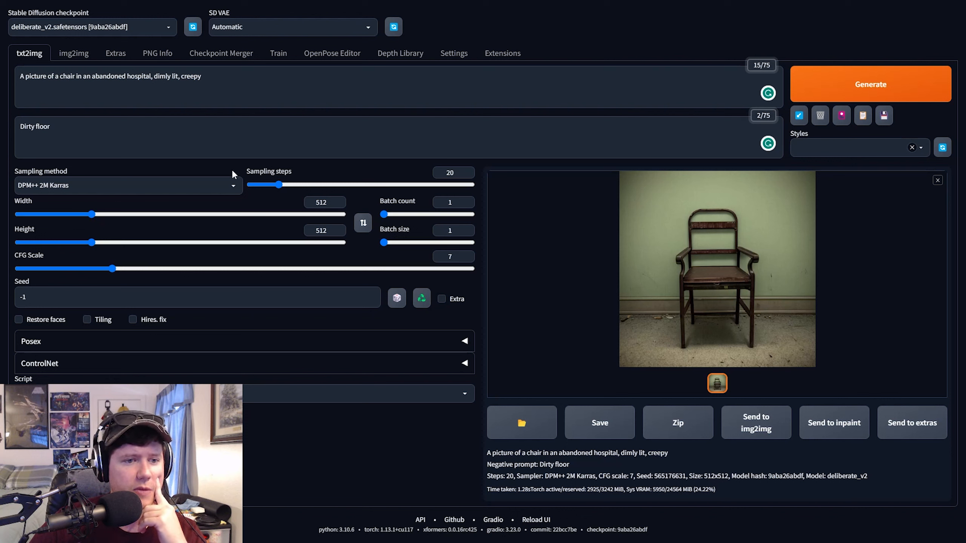
mouse_move(279, 184)
left_mouse_down()
mouse_move(357, 188)
mouse_move(280, 185)
left_mouse_up()
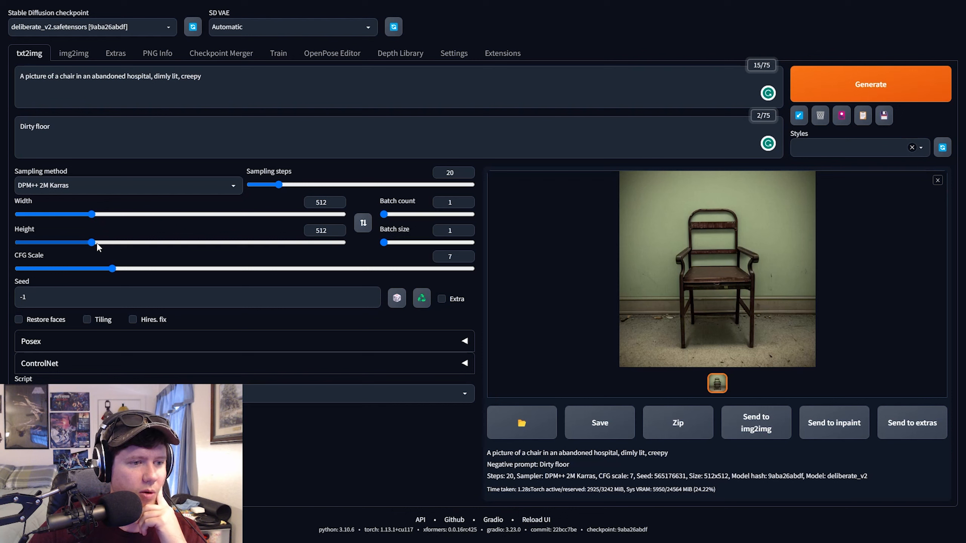
Step: Generate a landscape image with the width set to 768, then swap width and height and generate a 512 × 768 portrait
left_click_drag(92, 214, 134, 215)
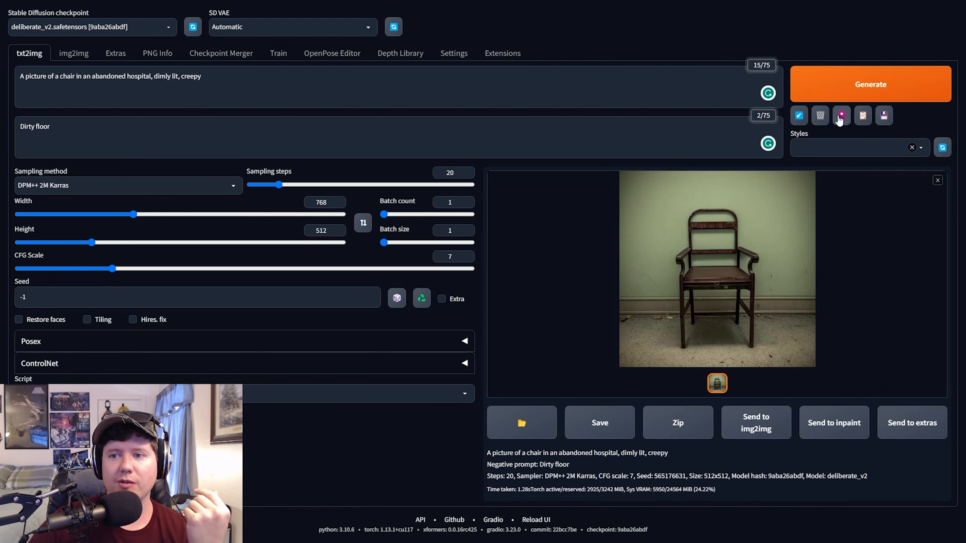
left_click(845, 95)
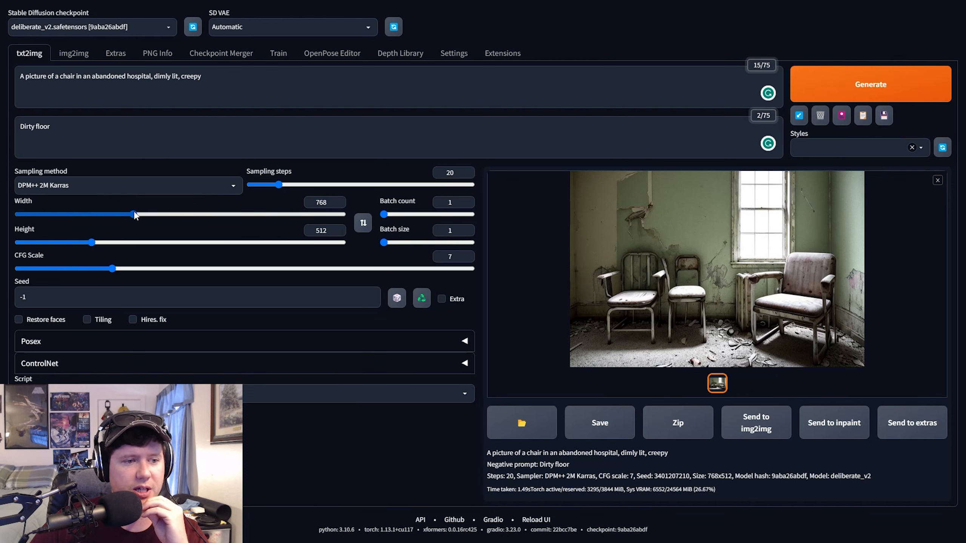
left_click(364, 223)
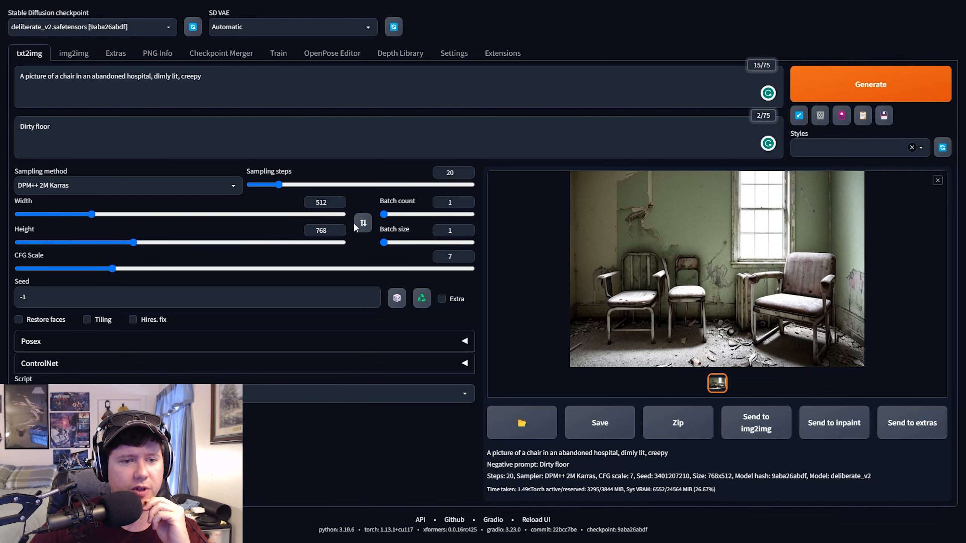
left_click(841, 92)
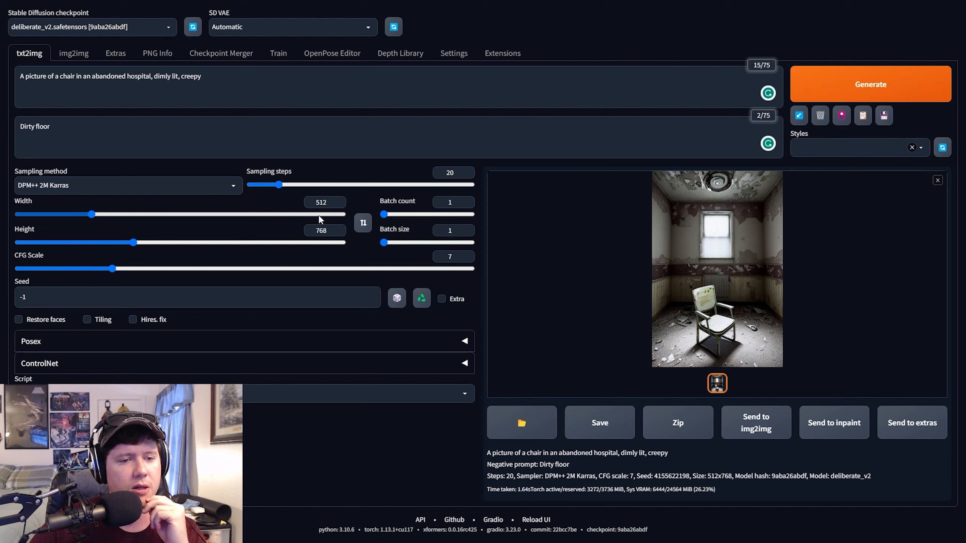
Step: Set the image height to 1024 while keeping the width at 512
left_click_drag(330, 231, 314, 230)
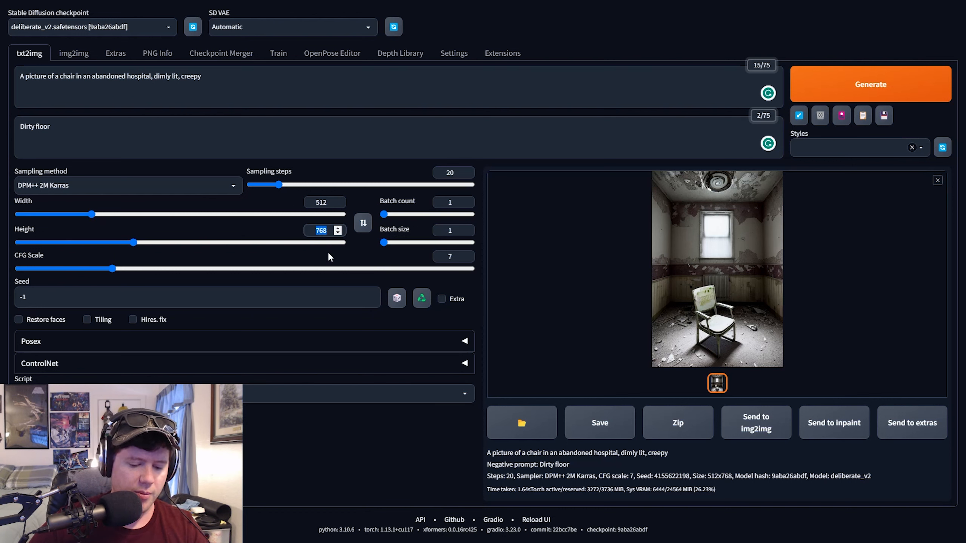
type("0")
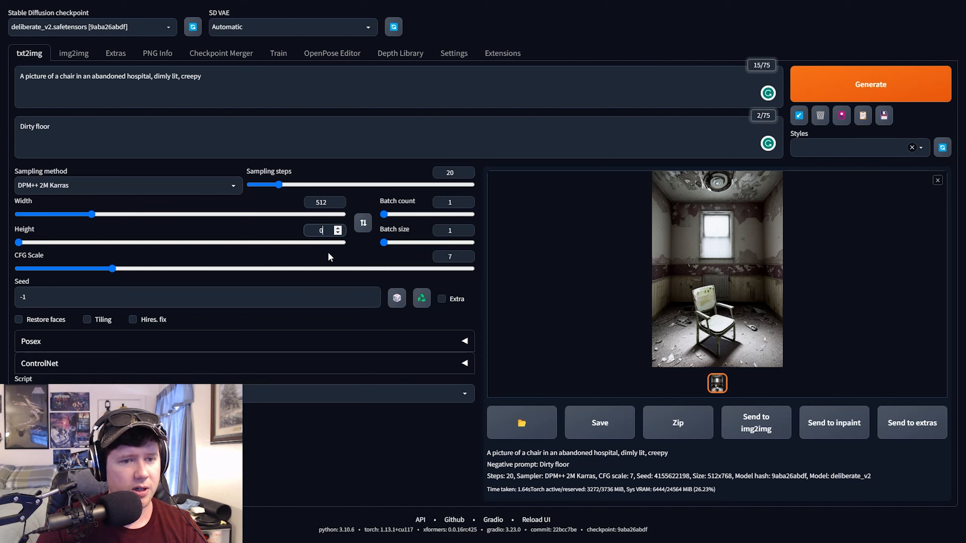
type("12")
key("BackSpace")
key("BackSpace")
key("BackSpace")
type("20124")
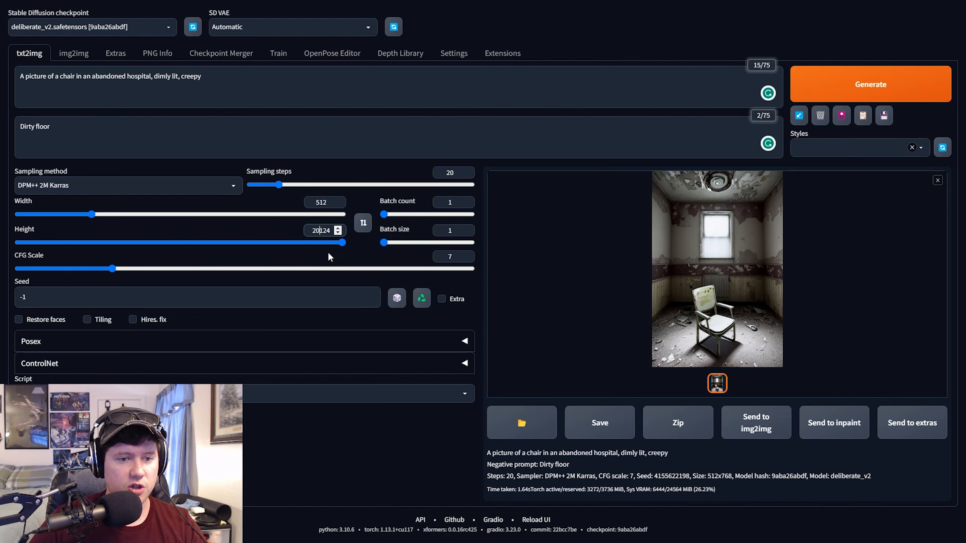
key("BackSpace")
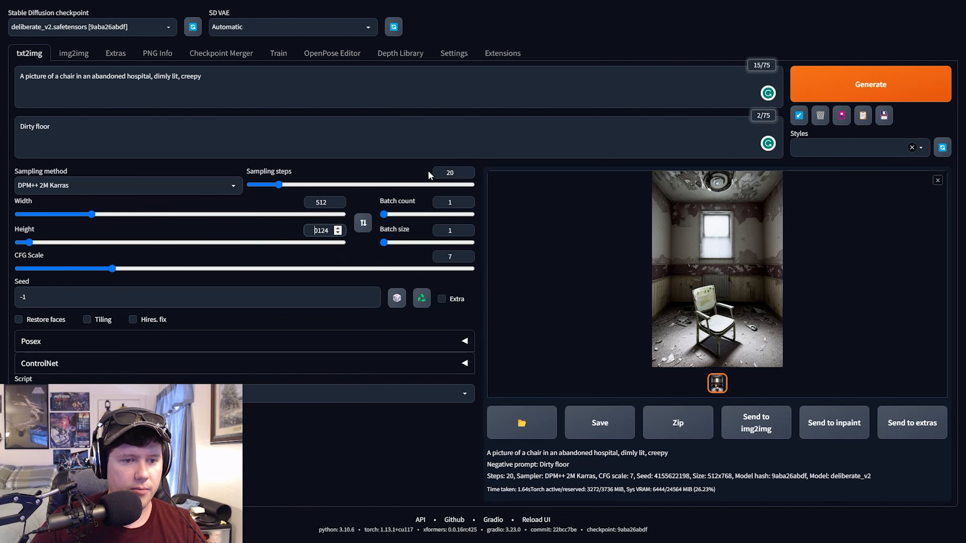
type("1")
key("BackSpace")
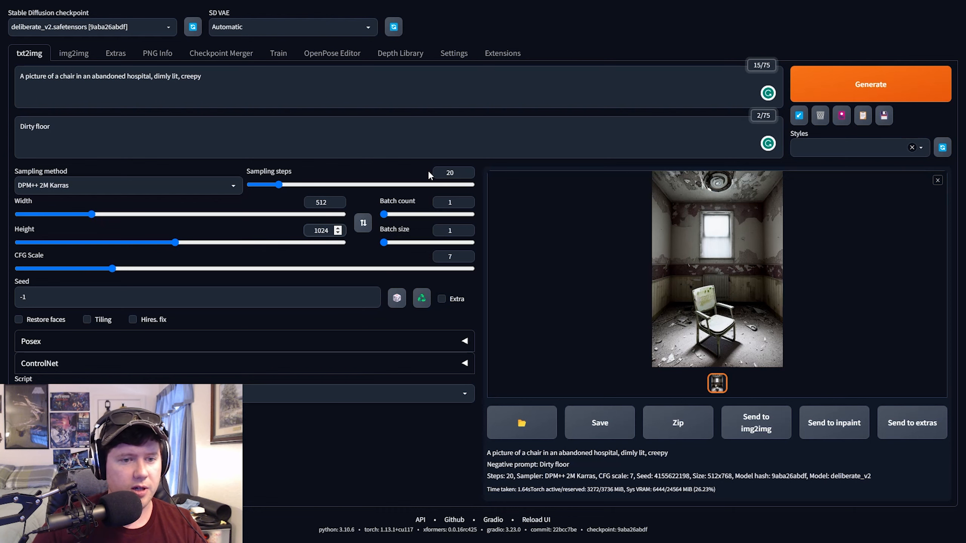
Step: Generate the 512 × 1024 chair image, view the result enlarged and close the enlarged view
left_click(859, 86)
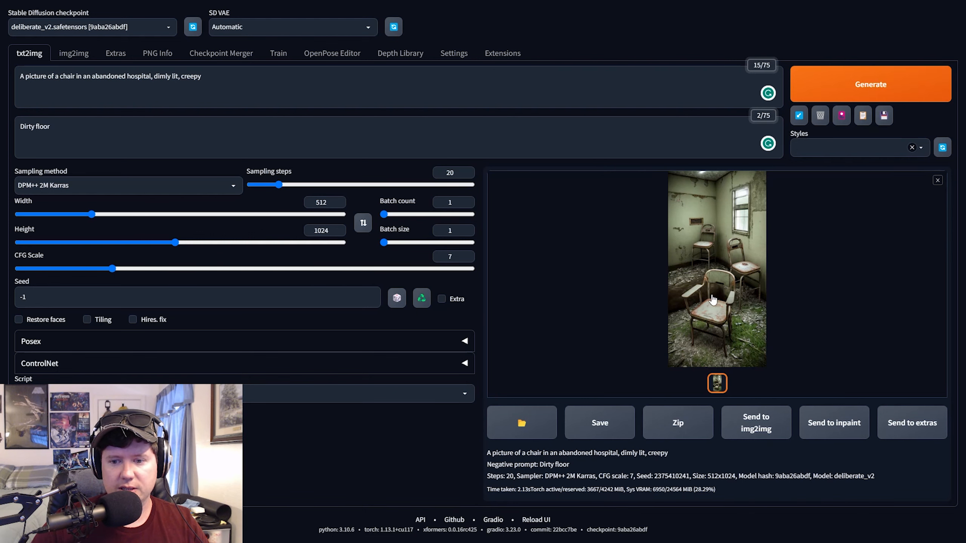
left_click(761, 304)
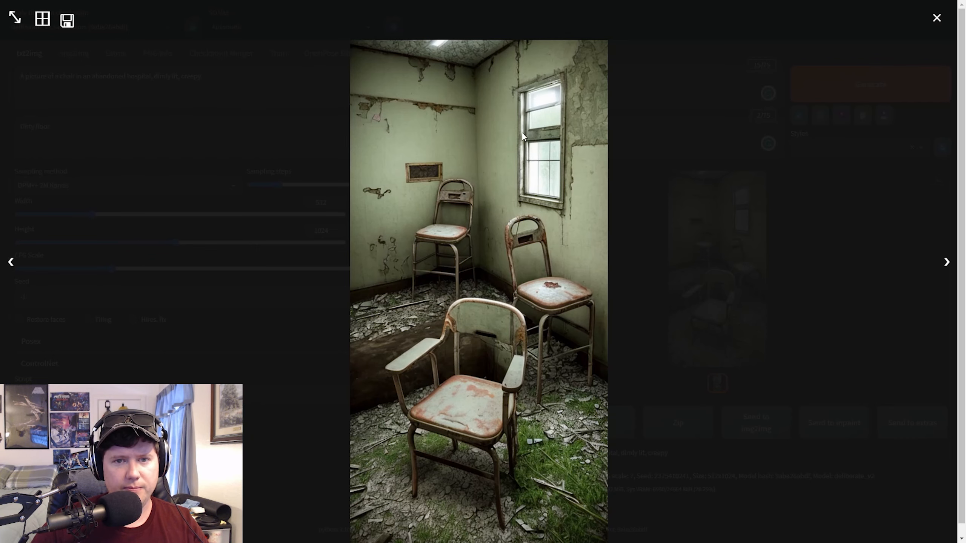
left_click(935, 18)
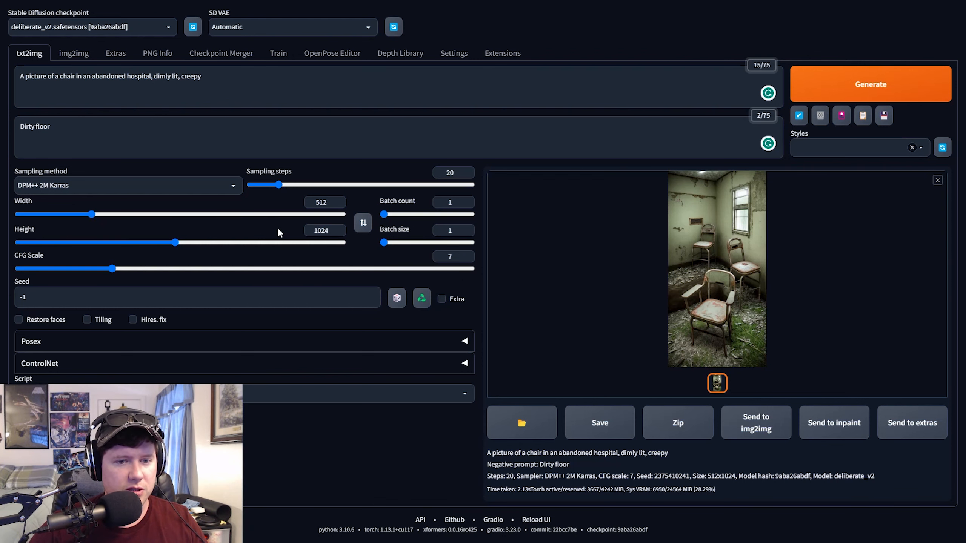
Step: Set the height back to 768 and generate chair images with a batch count of 4
left_click_drag(175, 243, 141, 246)
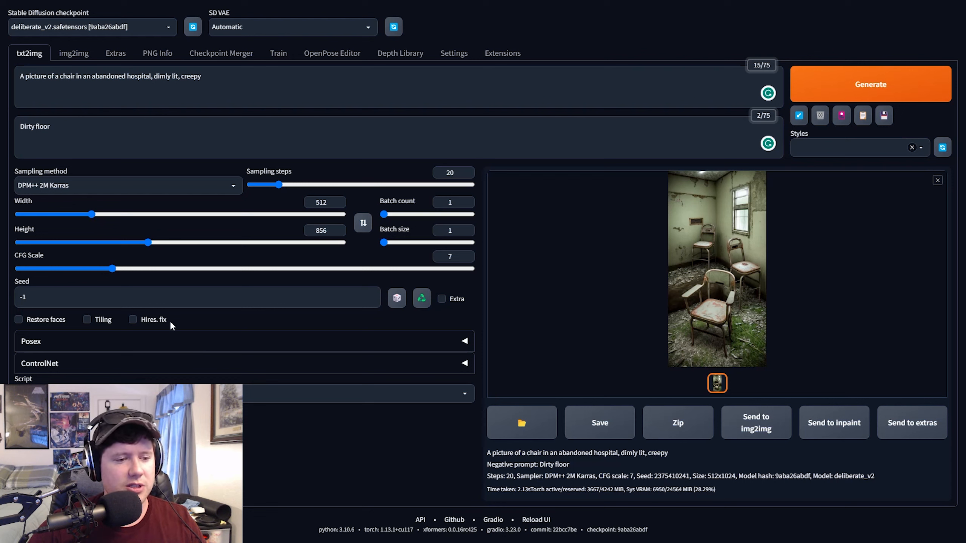
left_click_drag(148, 242, 133, 242)
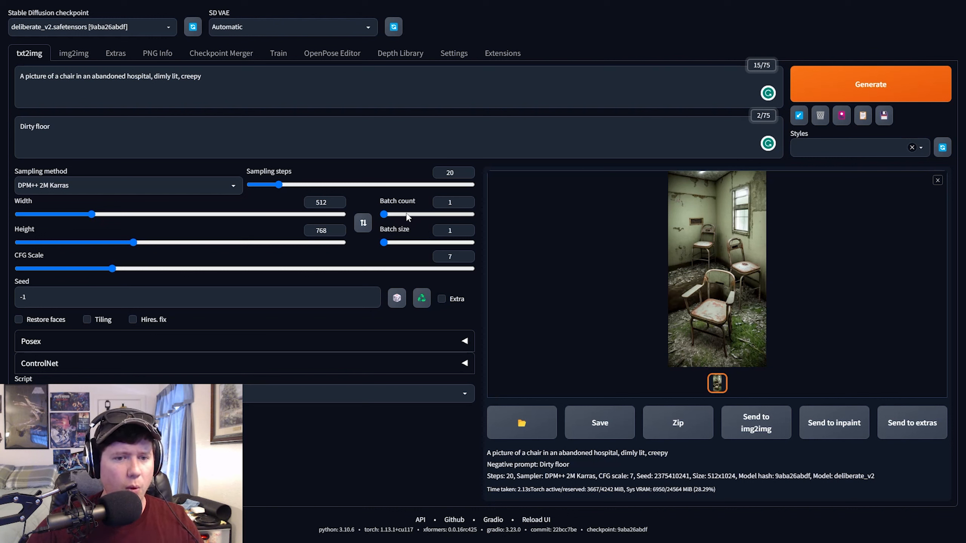
mouse_move(385, 214)
left_mouse_down()
mouse_move(399, 216)
mouse_move(386, 217)
left_mouse_up()
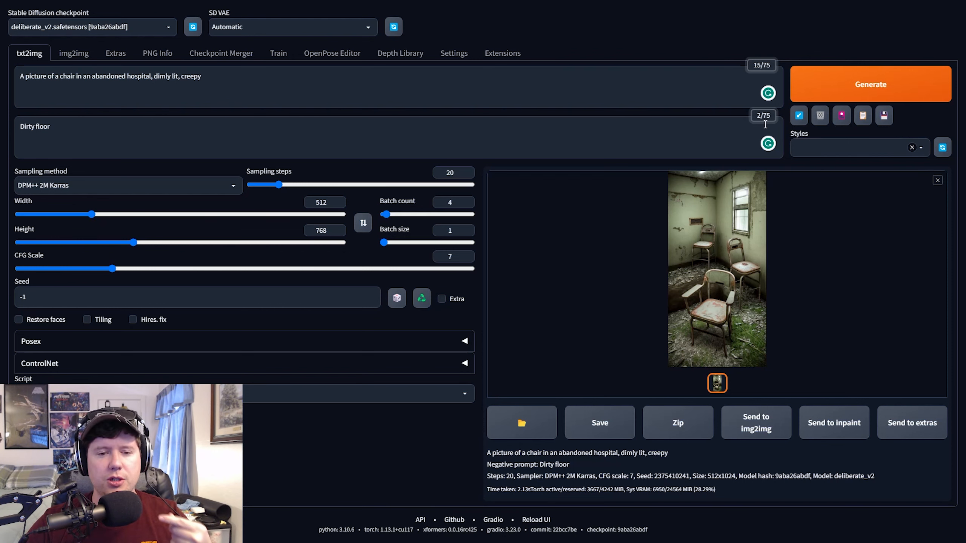
left_click(874, 92)
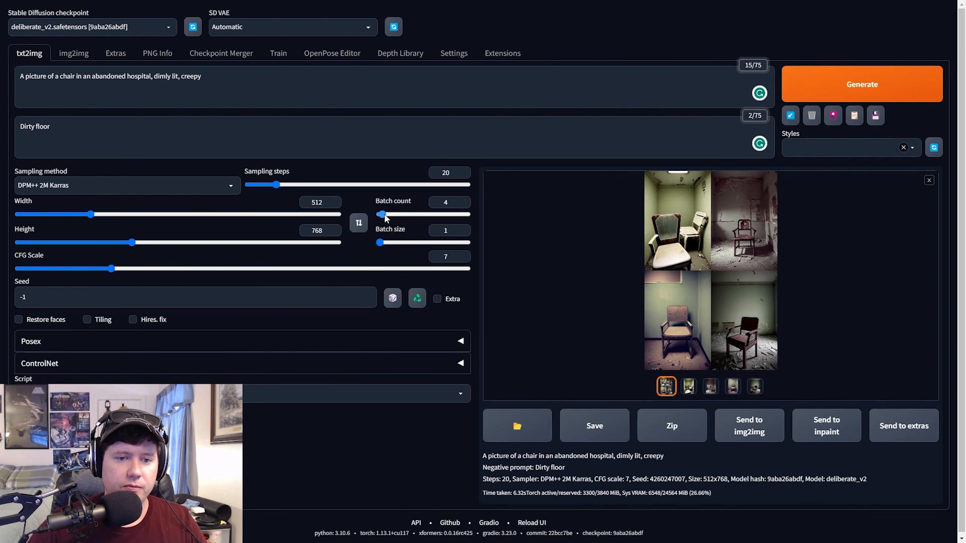
Step: Reset the batch count to 1 and look through each of the four generated chair images
left_click_drag(385, 217, 378, 215)
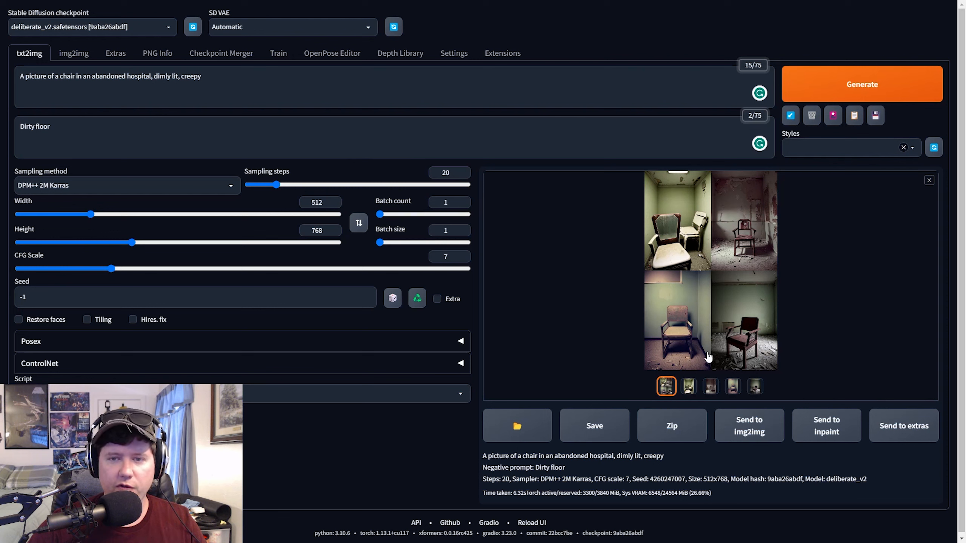
left_click(688, 387)
left_click(711, 386)
left_click(733, 389)
left_click(755, 388)
left_click(720, 306)
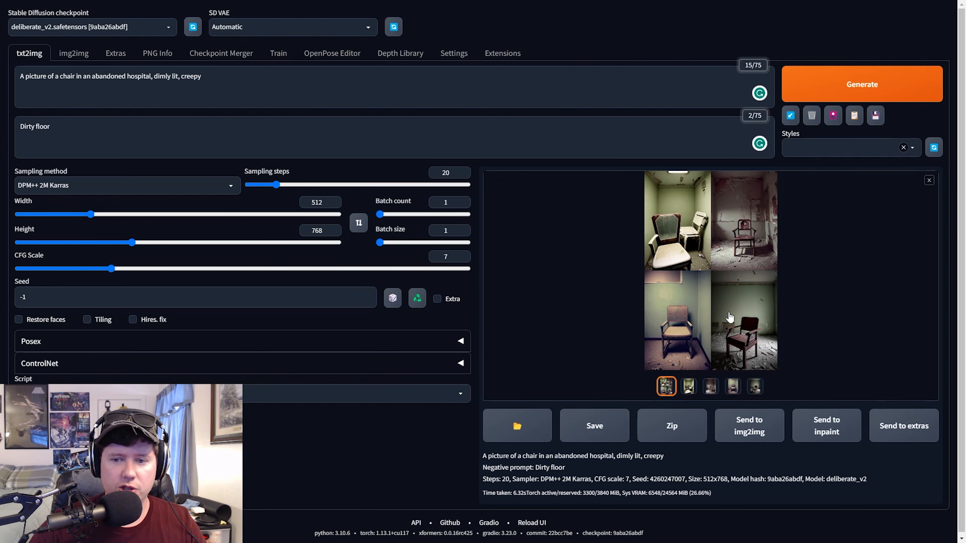
left_click(688, 387)
left_click(710, 386)
left_click(733, 386)
left_click(754, 386)
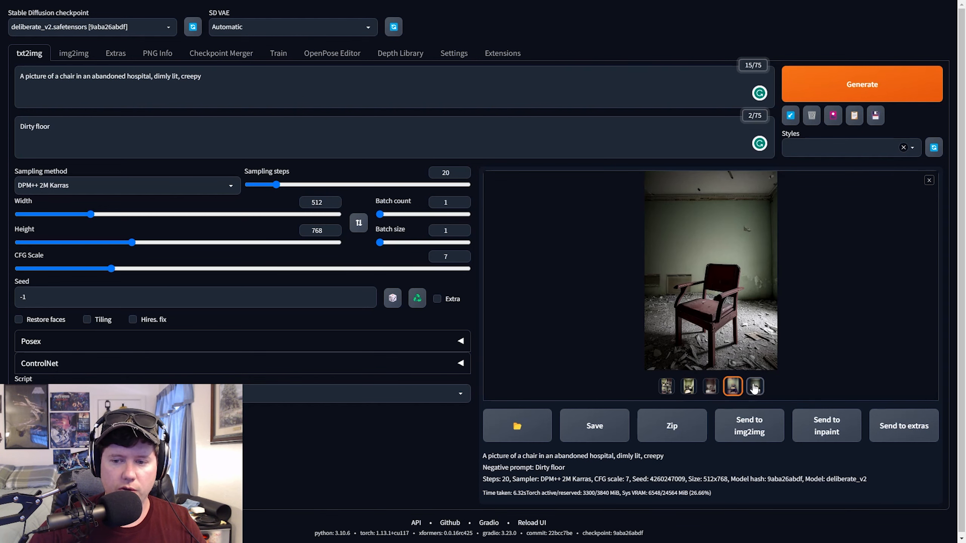
left_click(755, 386)
left_click(744, 352)
left_click(935, 19)
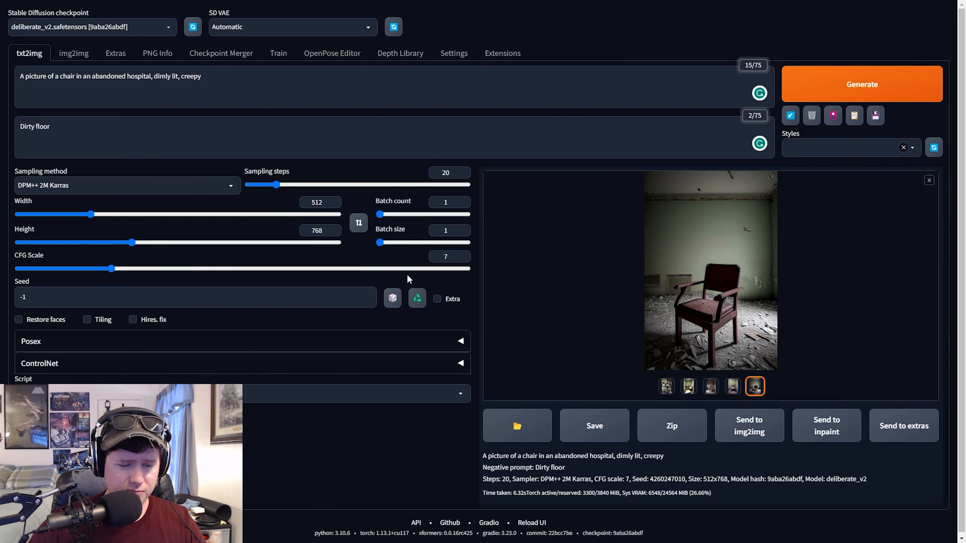
Step: Set the batch size to 4 and generate a new set of chair images
left_click_drag(381, 242, 399, 245)
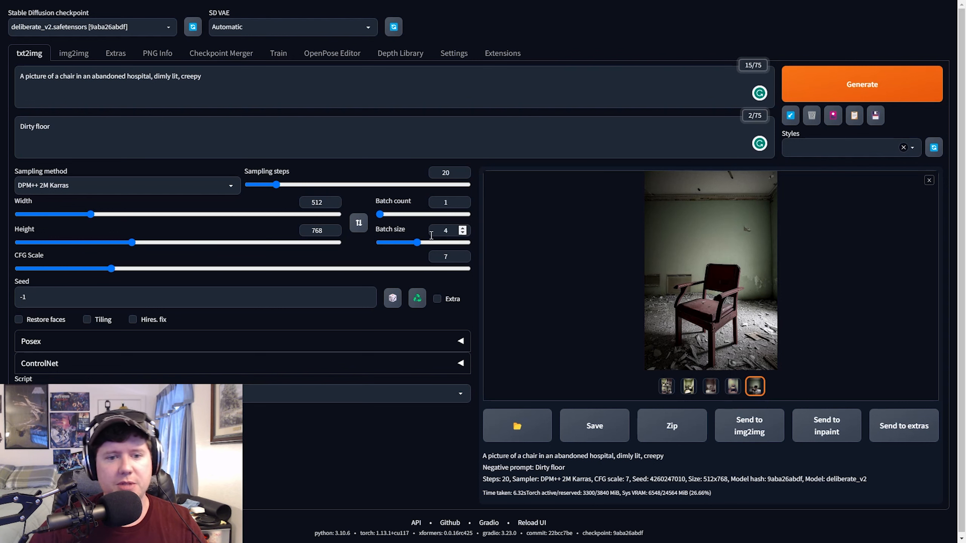
left_click(848, 84)
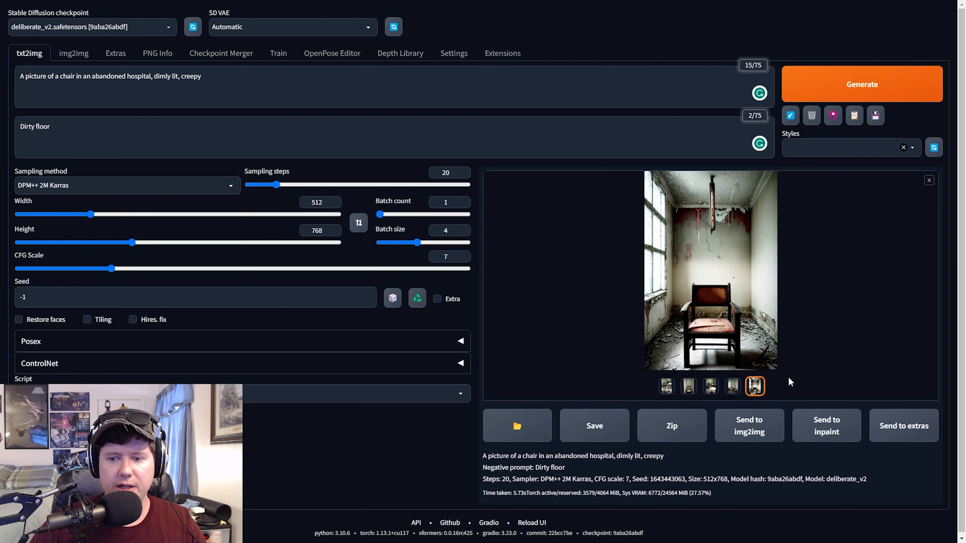
Step: Review each image generated with the larger batch size and return to the combined grid
left_click(688, 386)
left_click(710, 386)
left_click(726, 386)
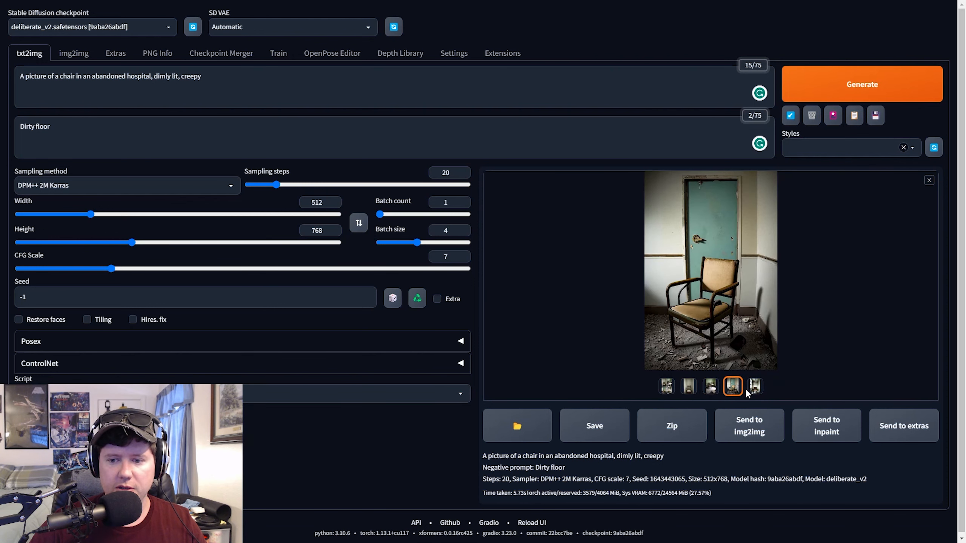
left_click(755, 386)
left_click(754, 367)
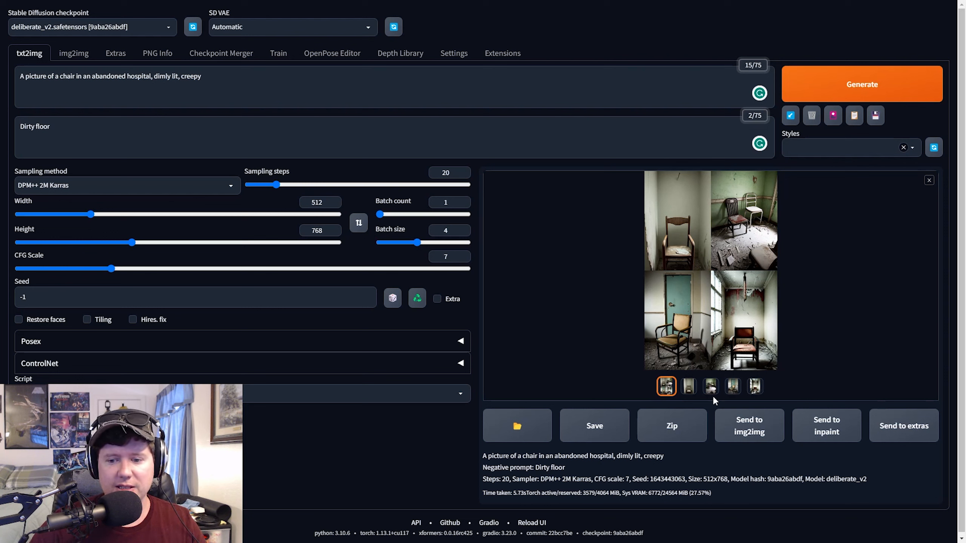
left_click(688, 386)
left_click(710, 386)
left_click(733, 387)
left_click(754, 387)
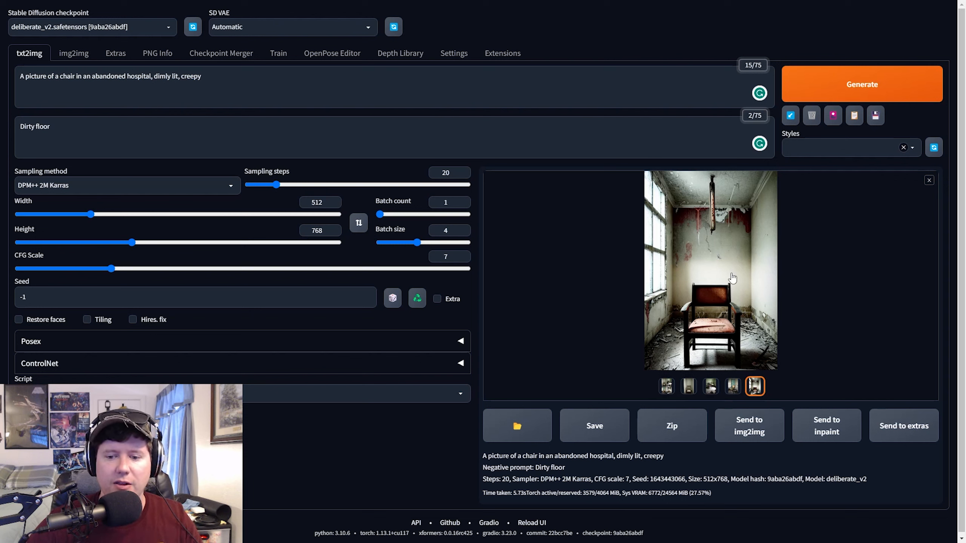
left_click(666, 387)
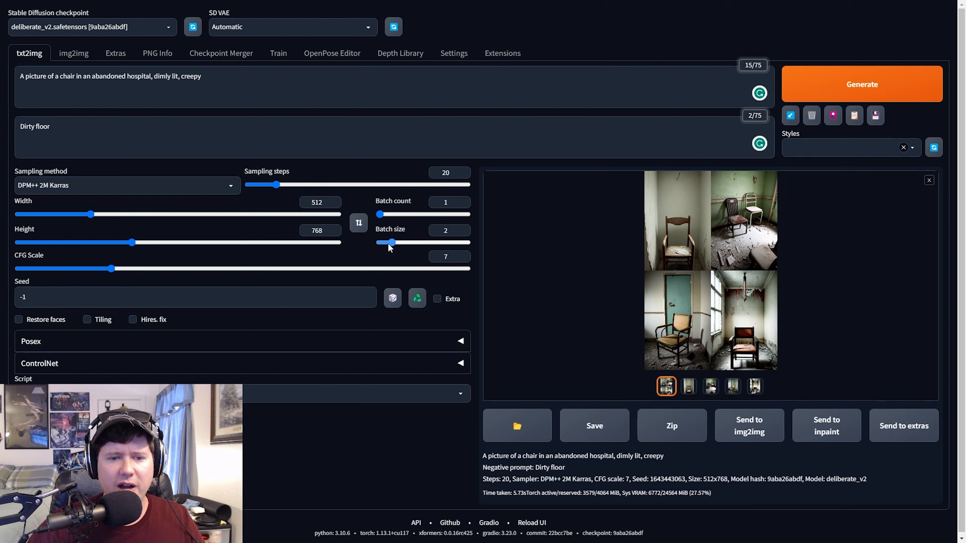
Step: Set the batch size back to 1
left_click_drag(418, 243, 427, 244)
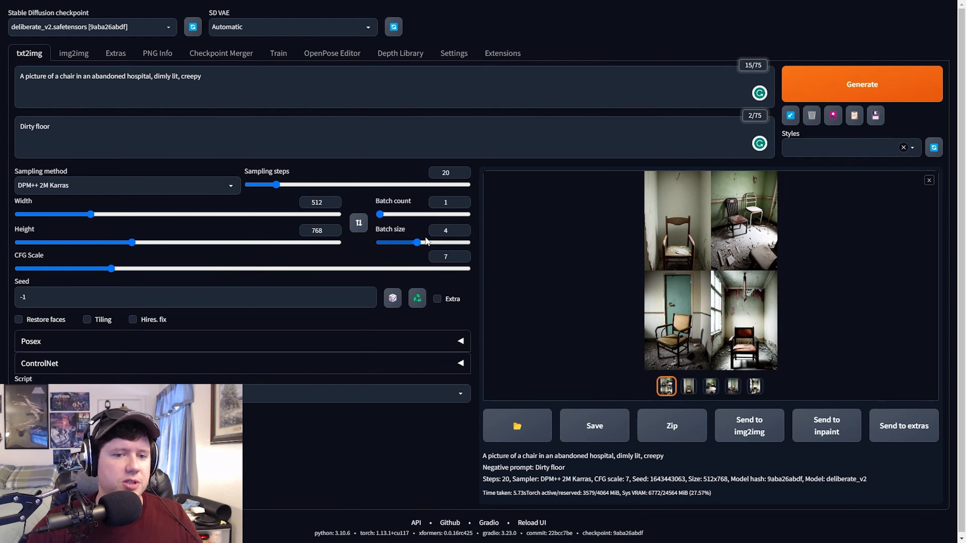
left_click_drag(417, 242, 381, 244)
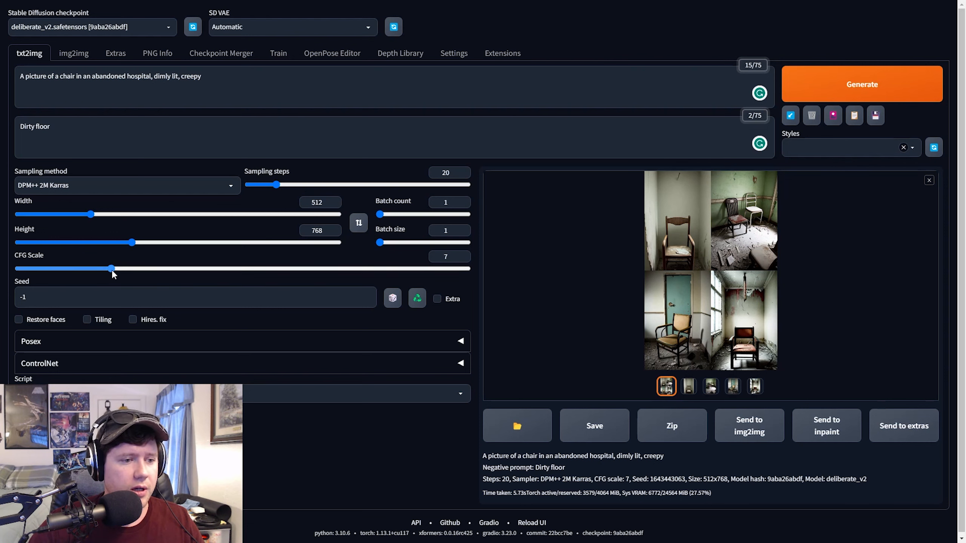
Step: Try raising the CFG scale to 9 and return it to 7
left_click_drag(127, 272, 149, 276)
left_click_drag(156, 276, 147, 275)
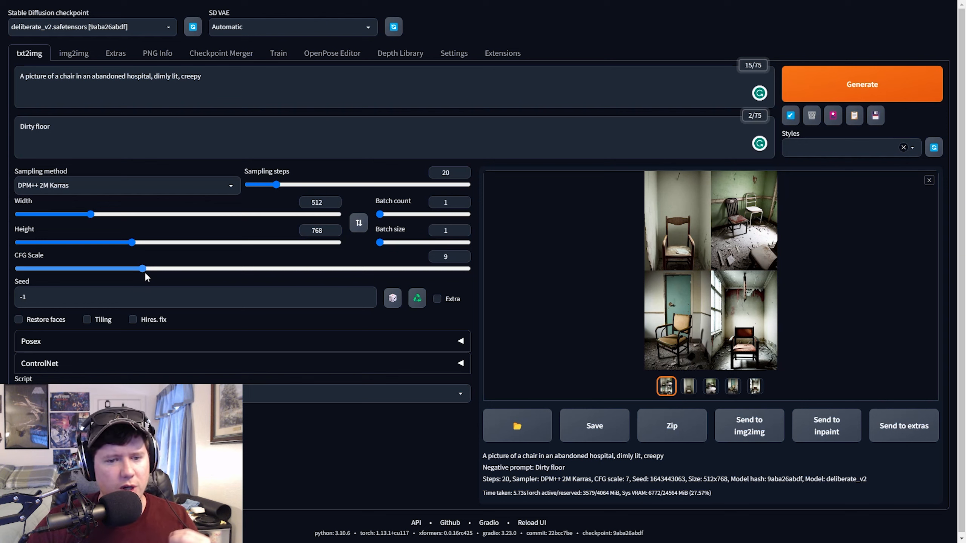
left_click_drag(145, 273, 113, 273)
right_click(155, 272)
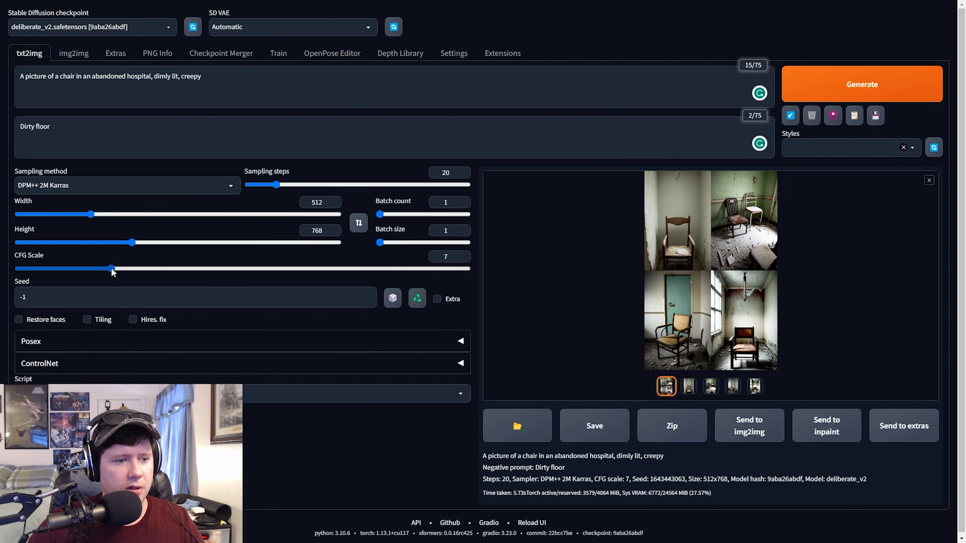
mouse_move(110, 268)
left_mouse_down()
mouse_move(162, 268)
mouse_move(94, 269)
mouse_move(111, 268)
left_mouse_up()
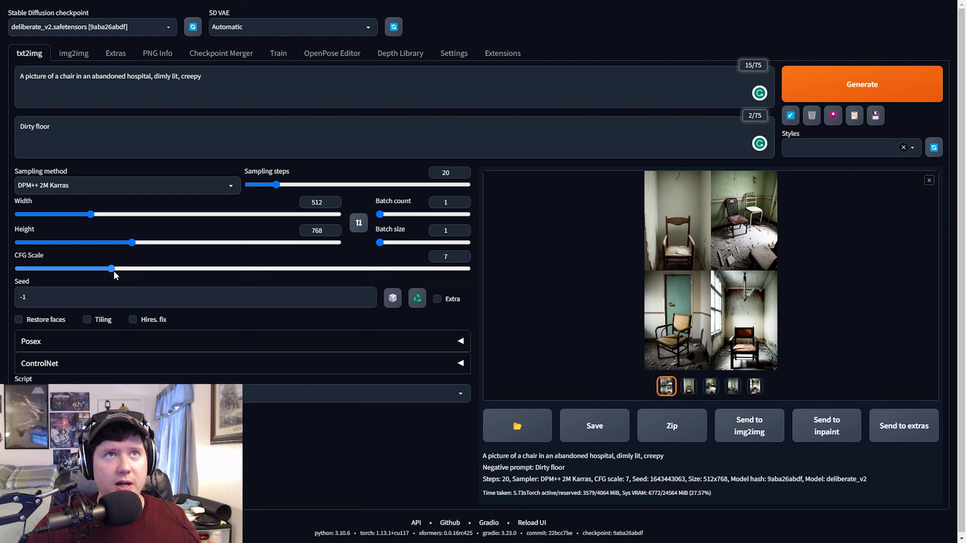
Step: Raise the CFG scale to 14, generate a chair image and inspect the result enlarged
left_click_drag(114, 272, 216, 275)
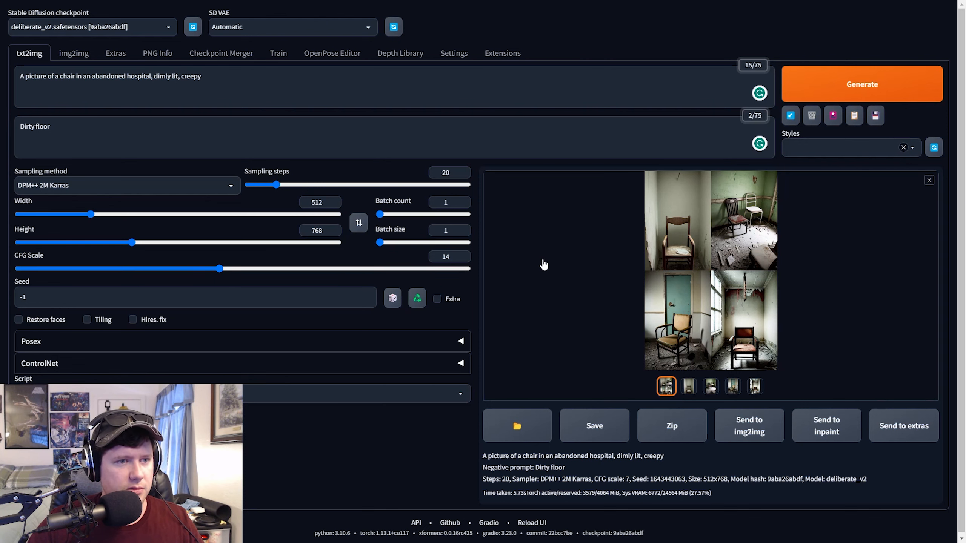
left_click(829, 85)
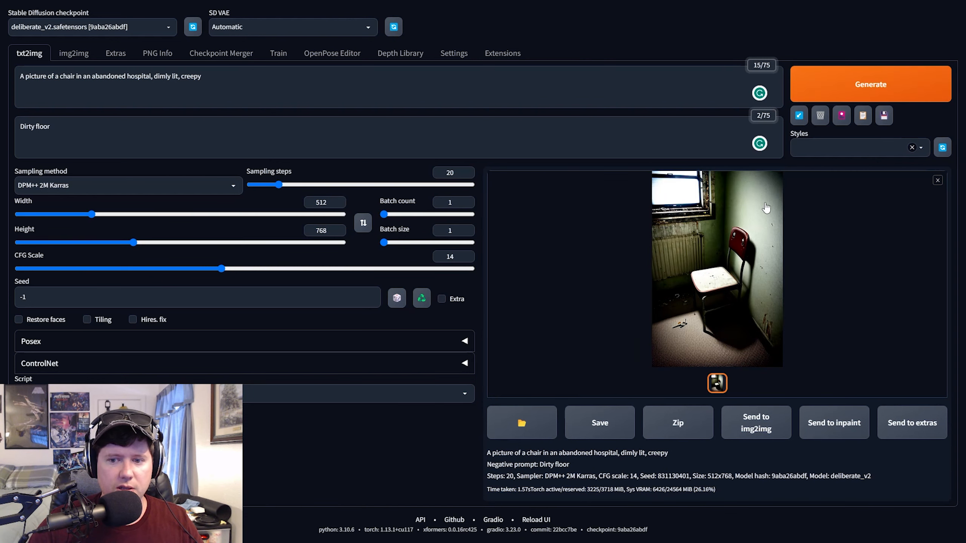
left_click(722, 279)
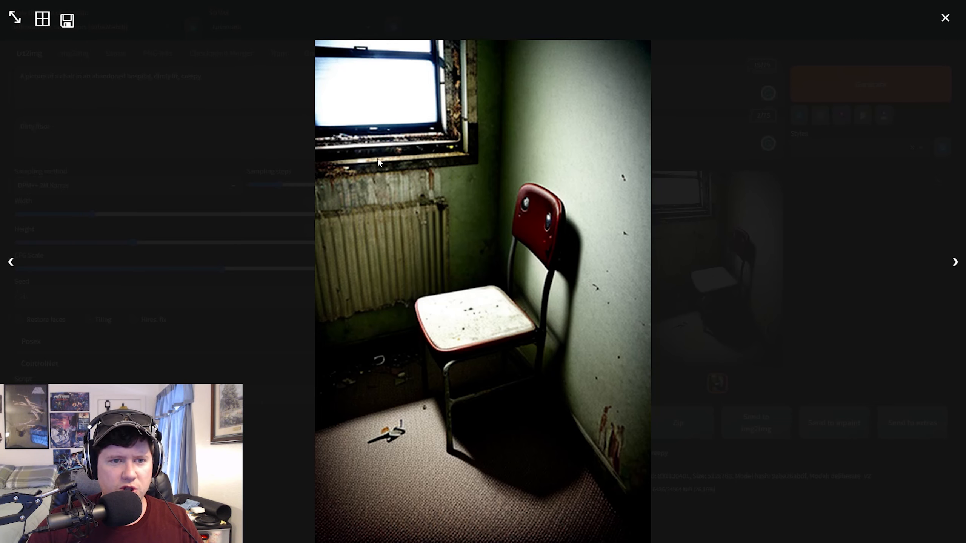
left_click(944, 18)
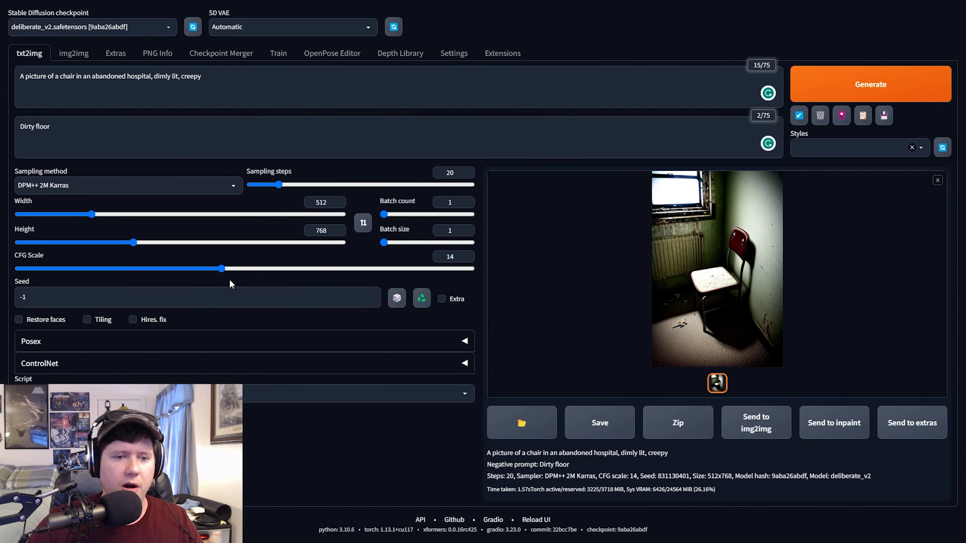
Step: Increase the CFG scale to 20, generate another chair image and inspect it enlarged
left_click_drag(228, 269, 317, 269)
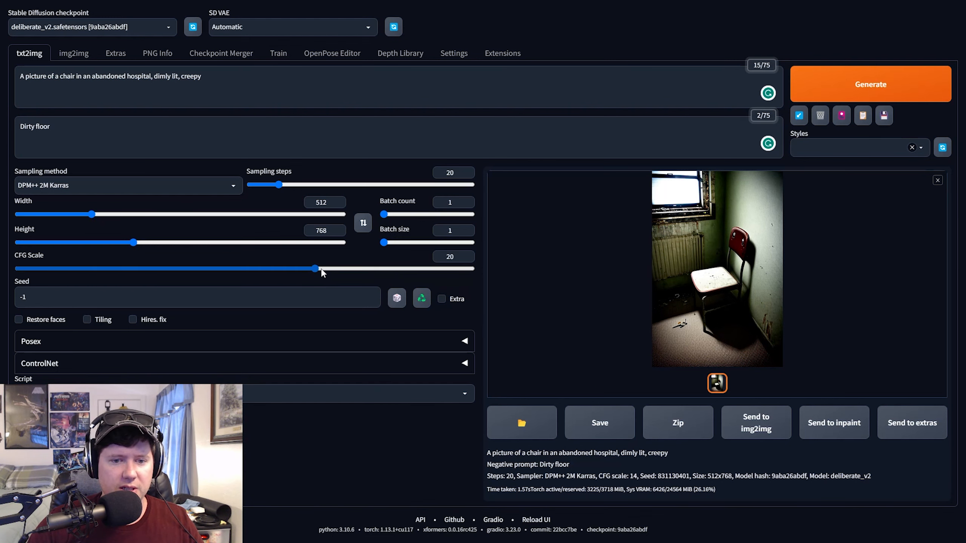
left_click(869, 85)
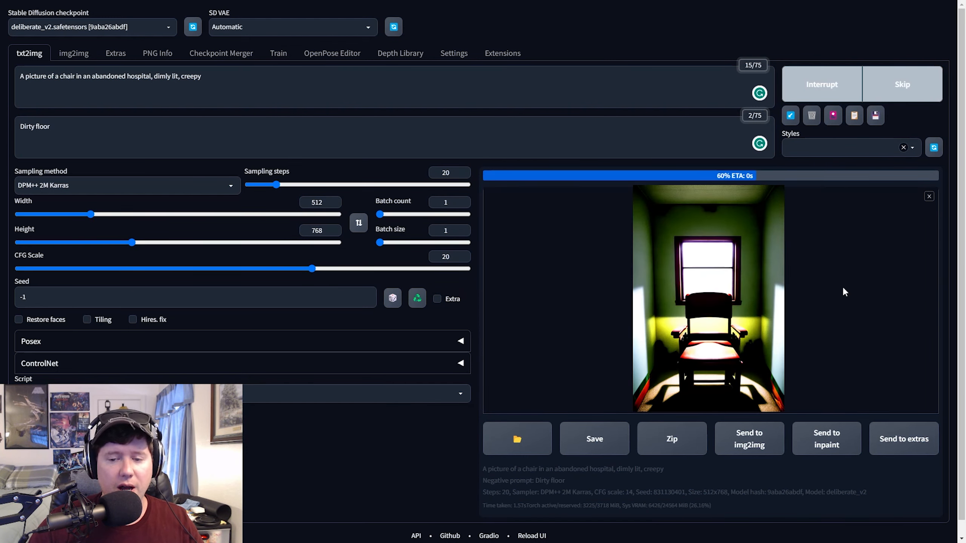
left_click(732, 312)
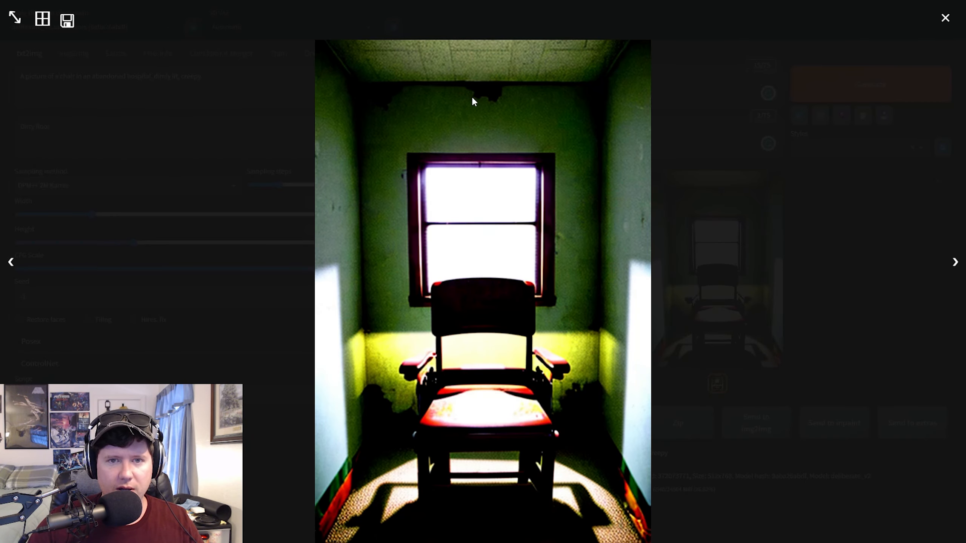
left_click(945, 18)
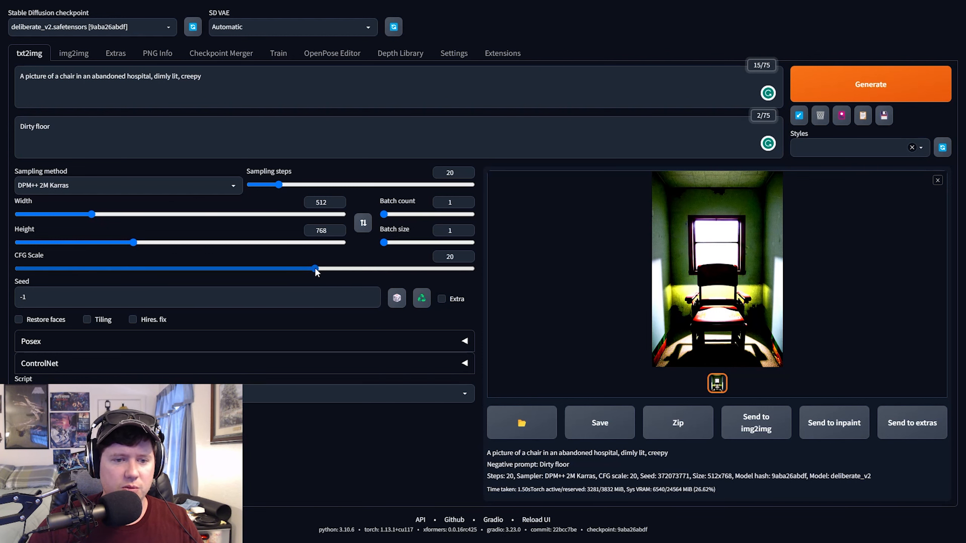
Step: Generate a chair image at a CFG scale of 1, followed by another at a CFG scale of 2
left_click_drag(316, 270, 17, 274)
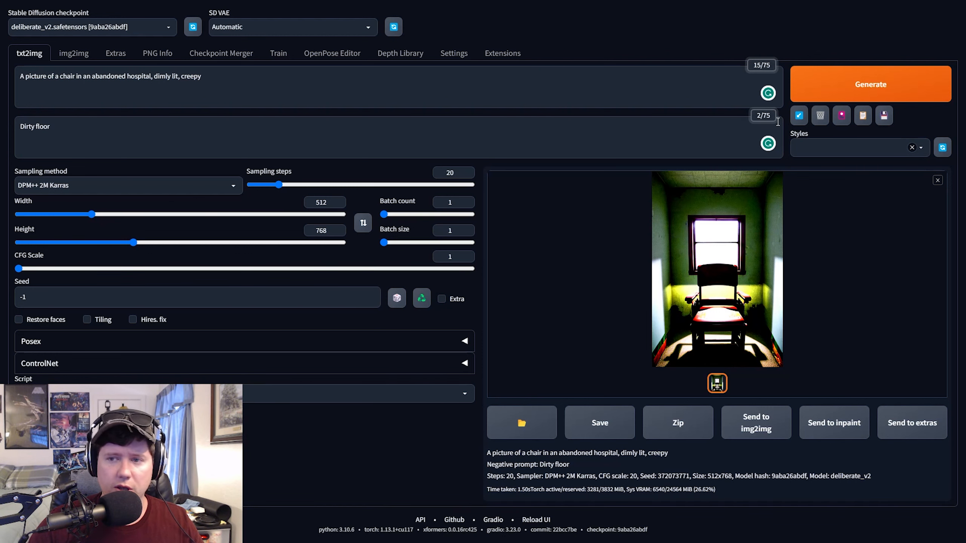
left_click(871, 84)
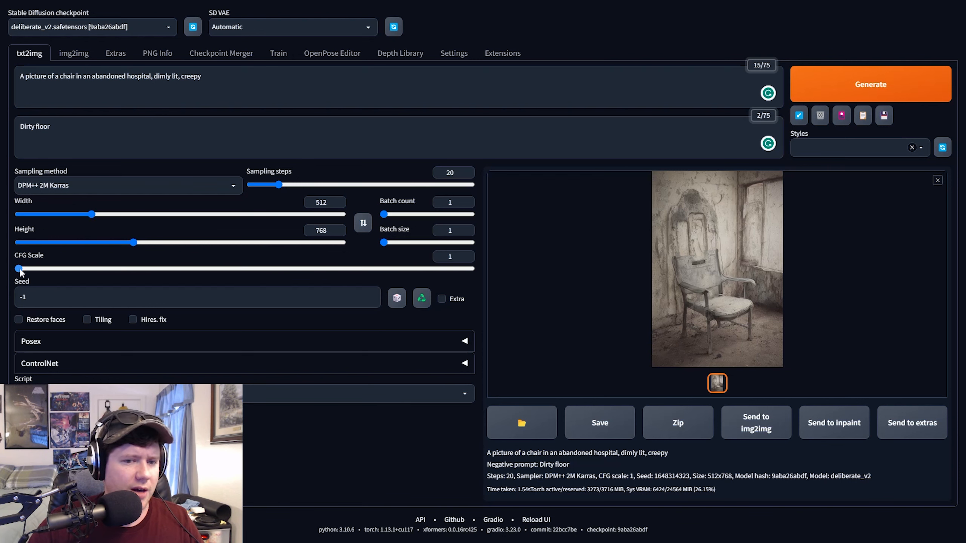
left_click_drag(18, 269, 35, 270)
left_click(859, 96)
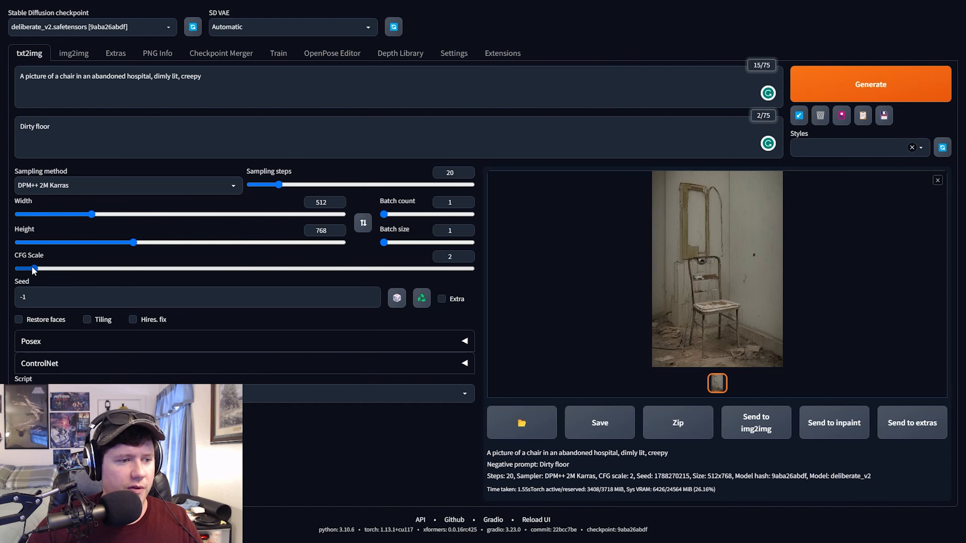
Step: Set the CFG scale to 5, generate a chair image and inspect it enlarged
left_click_drag(35, 269, 81, 268)
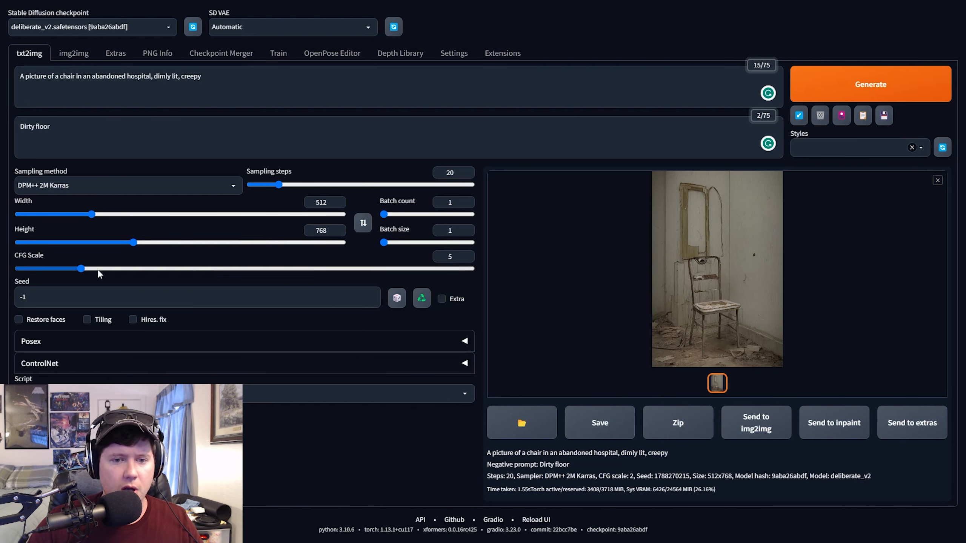
left_click(832, 92)
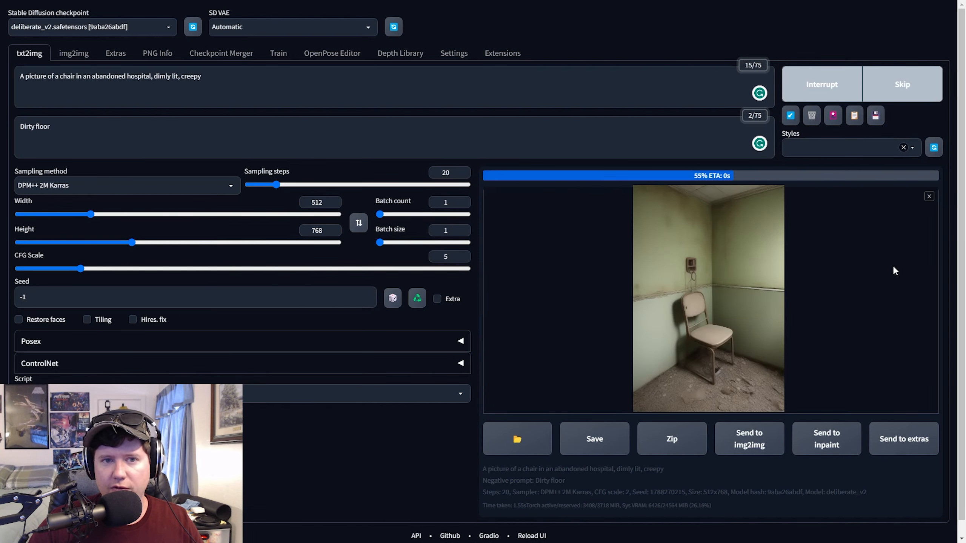
left_click(739, 325)
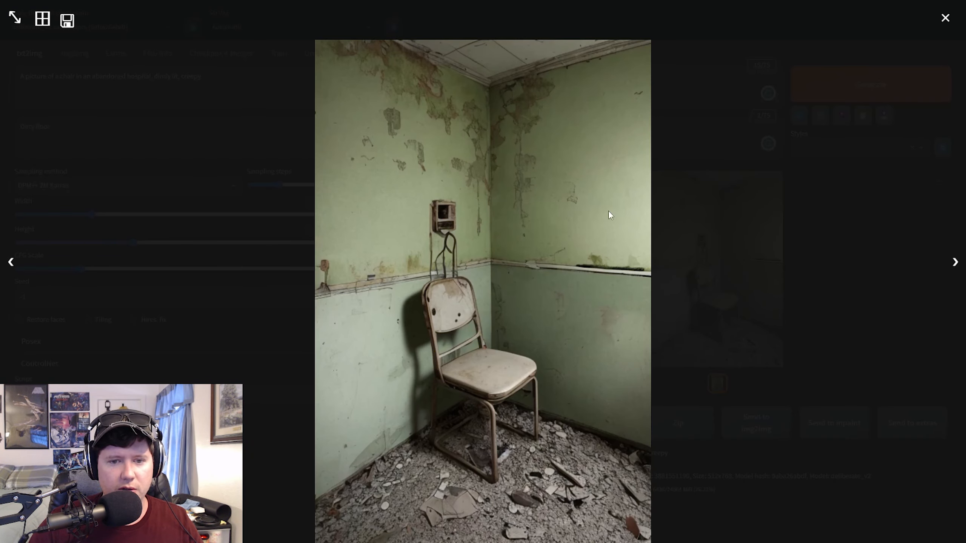
left_click(945, 18)
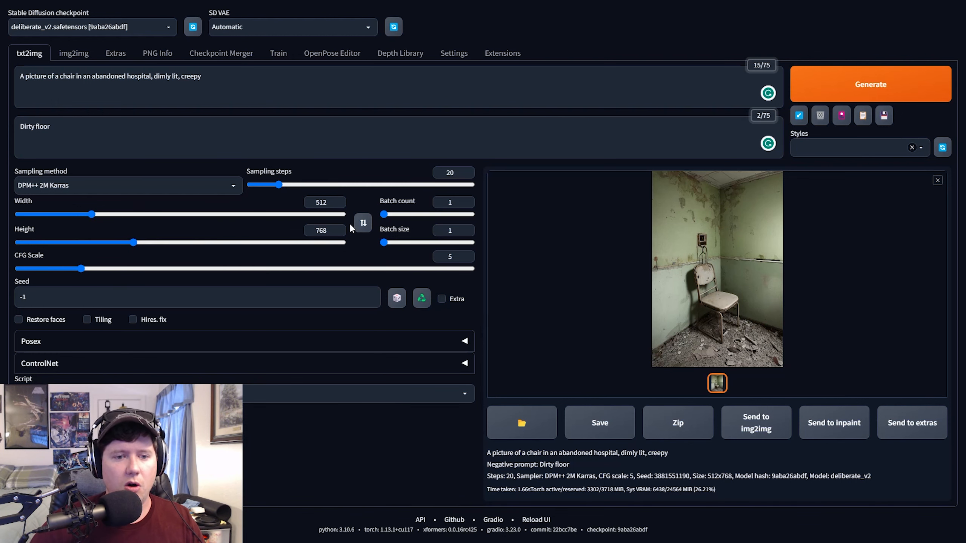
Step: Raise the CFG scale to 10 and generate a chair image
left_click_drag(81, 268, 160, 271)
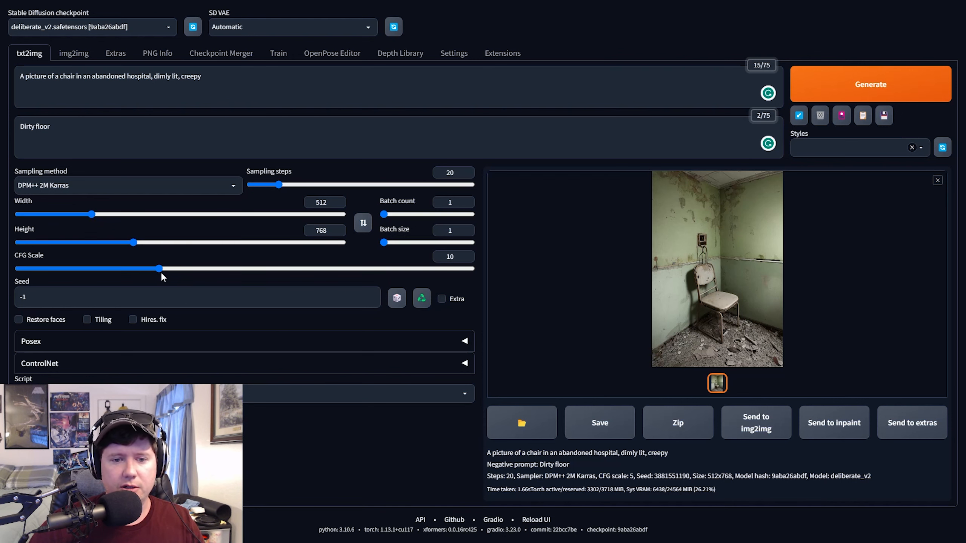
left_click(875, 83)
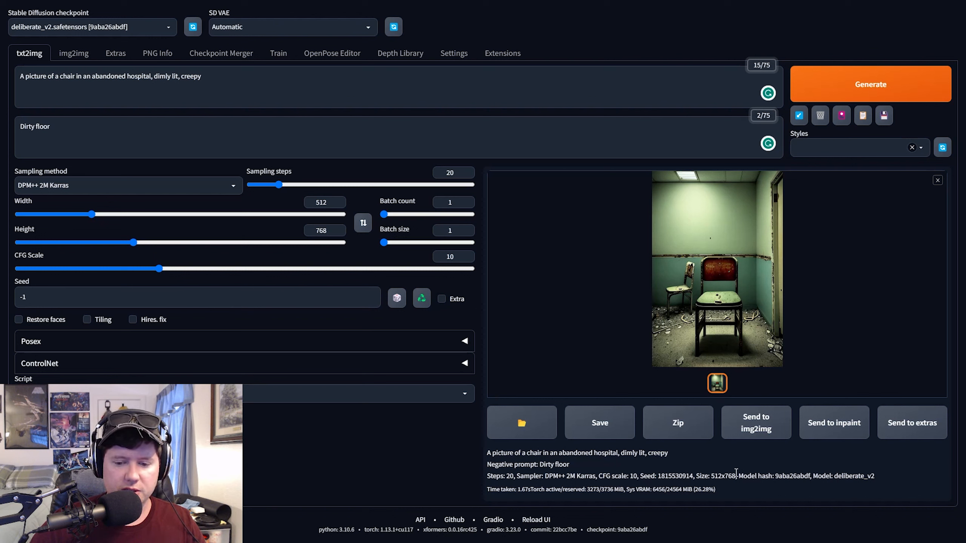
left_click_drag(657, 476, 704, 476)
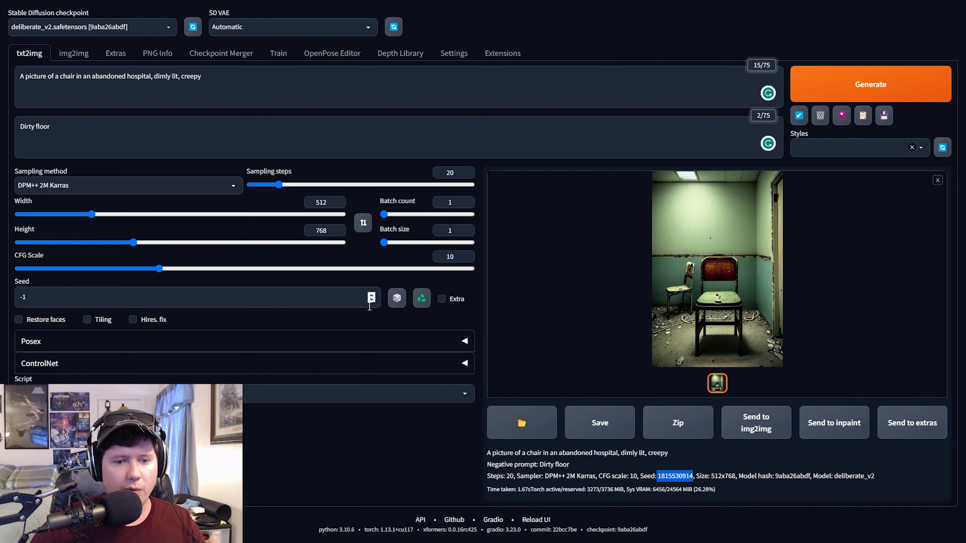
left_click(423, 303)
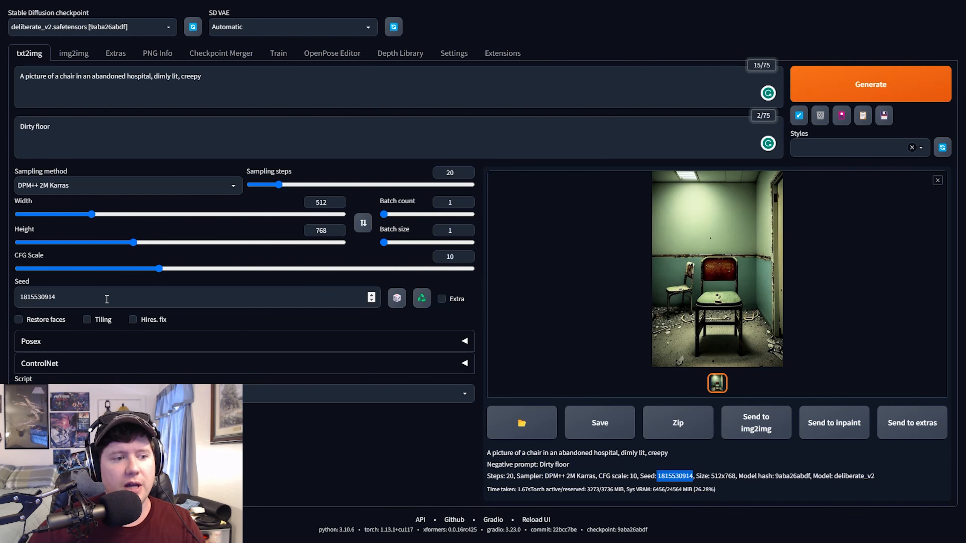
left_click(868, 93)
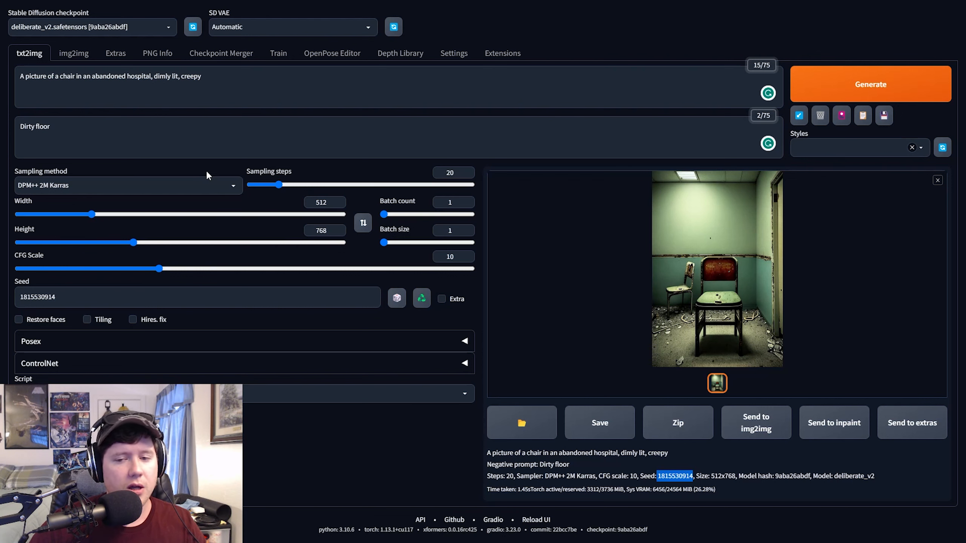
Step: Append ", orange lighting" to the positive prompt and generate an image with the same seed
left_click(245, 82)
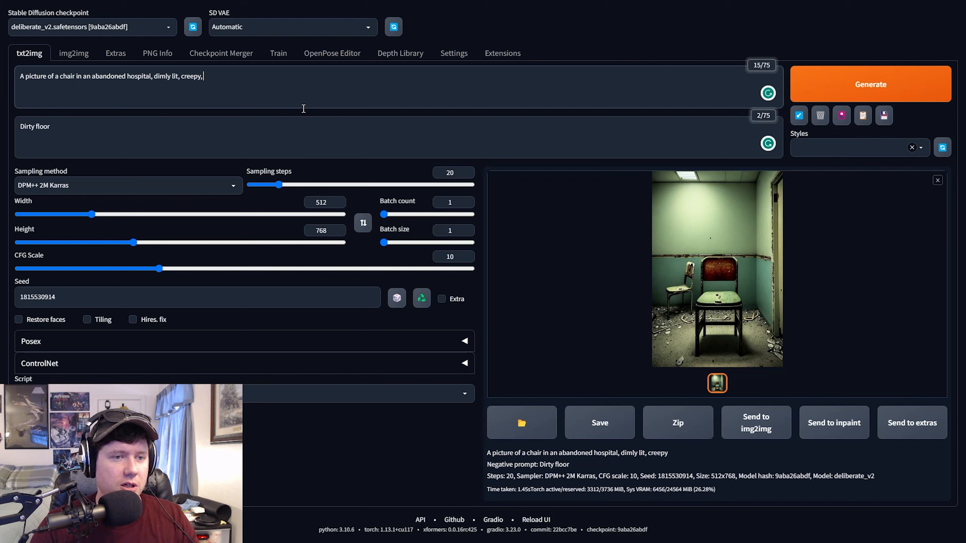
type(", orange")
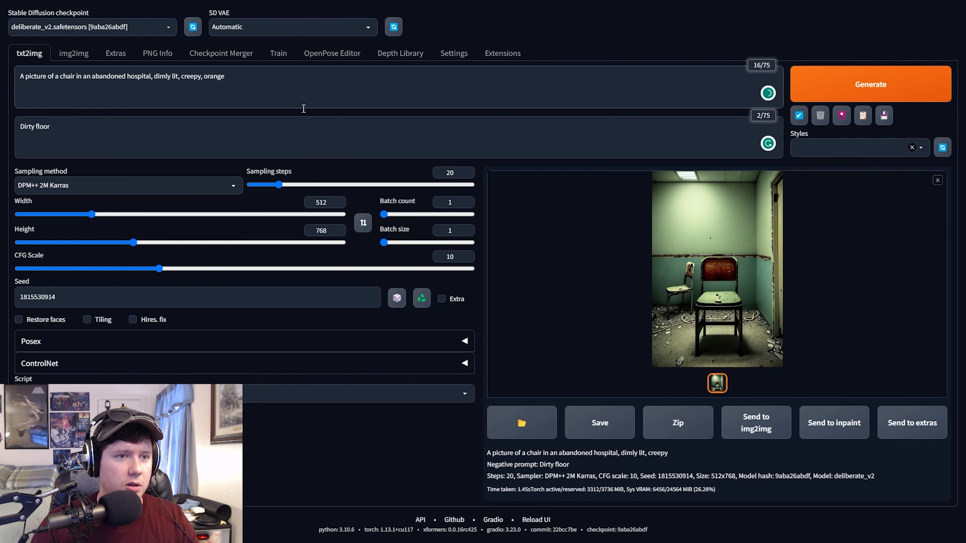
type(" lighting")
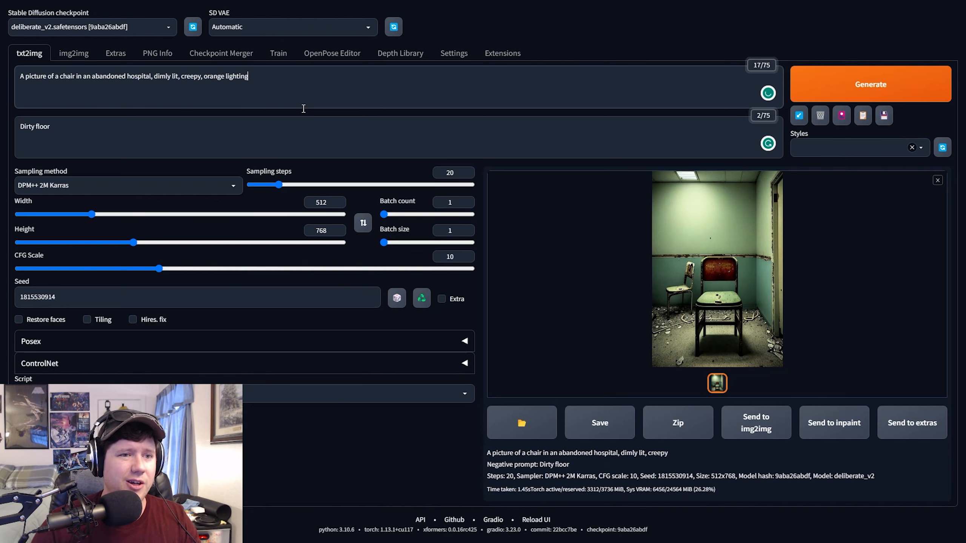
left_click(856, 87)
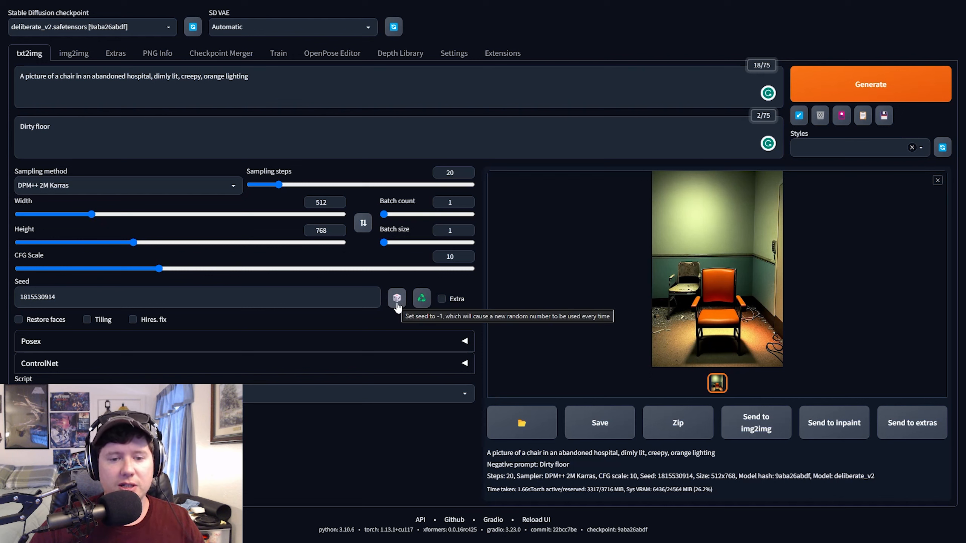
Step: Reset the seed to the random value -1 and generate a new orange-lit chair image
left_click_drag(277, 295, 13, 301)
left_click(284, 304)
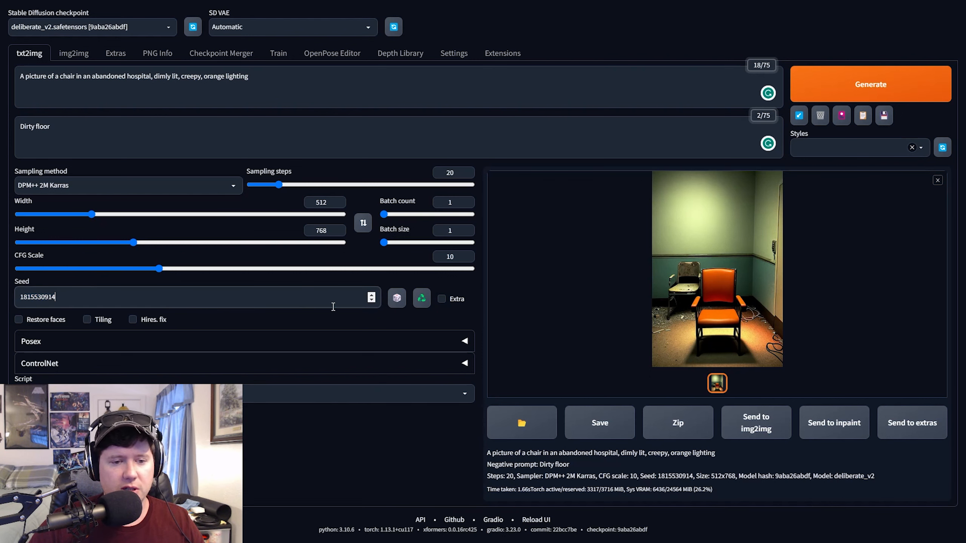
left_click(397, 301)
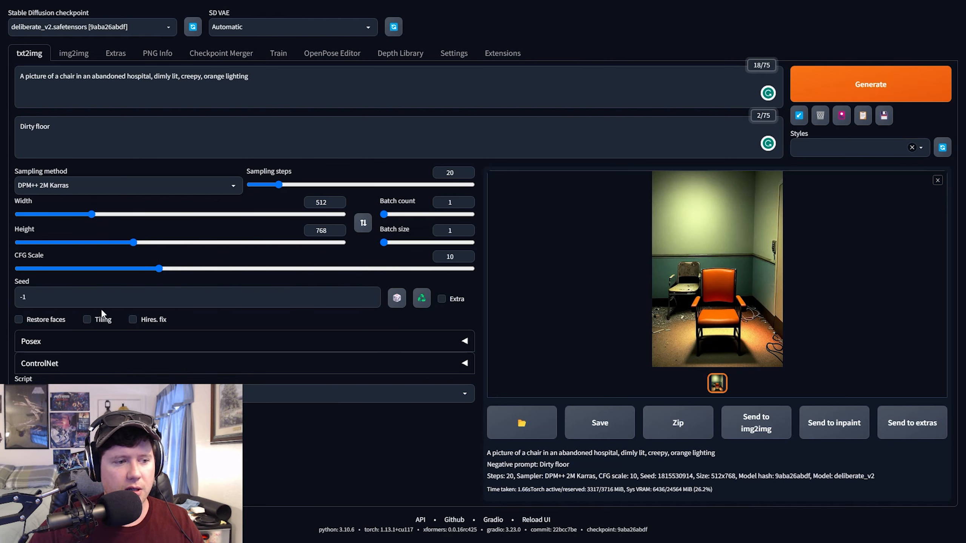
left_click(823, 92)
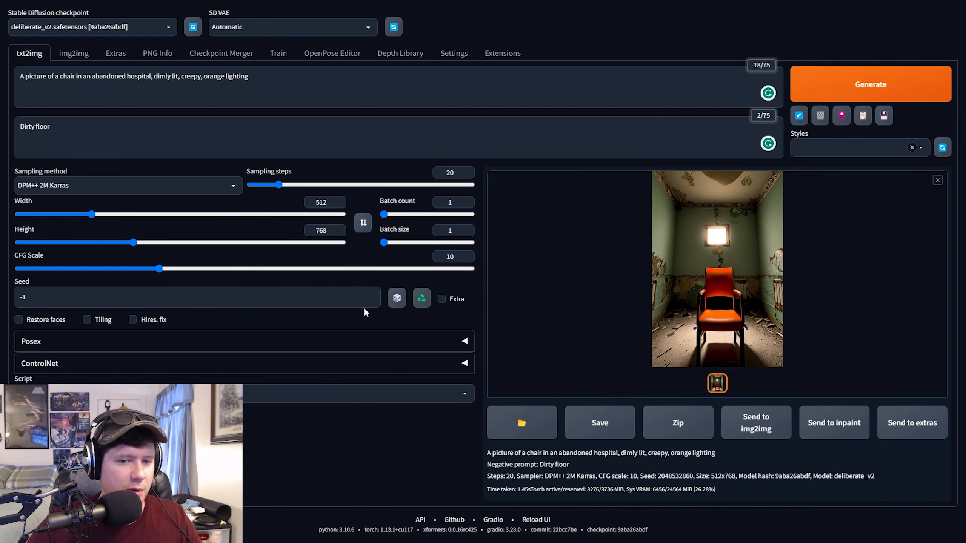
Step: Show the extra seed options, including variation seed and strength, and hide them again
left_click(442, 300)
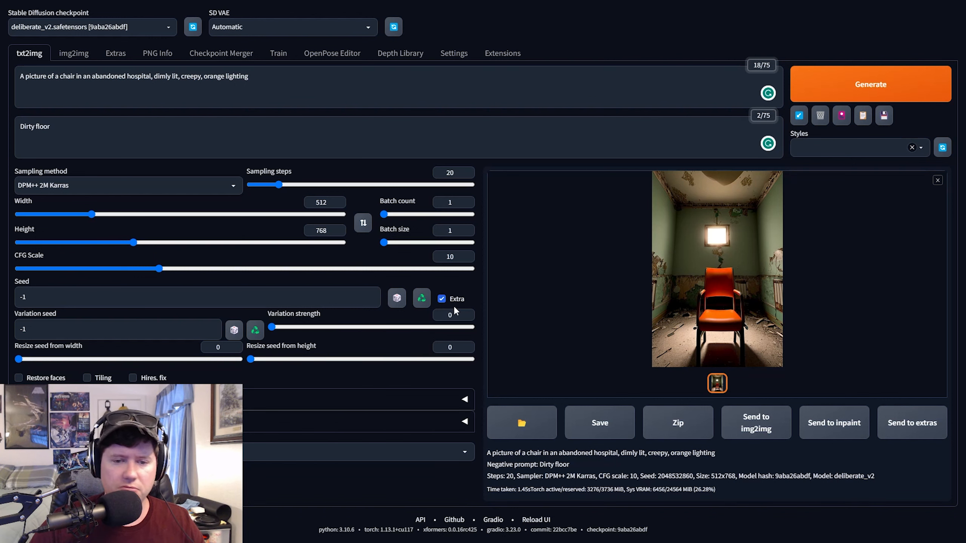
left_click(441, 299)
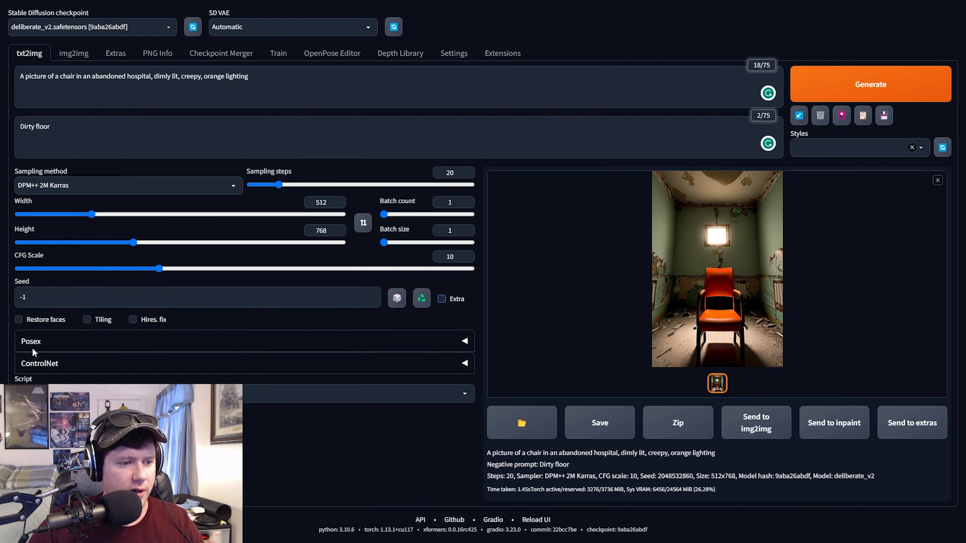
Step: Expand the Posex section and look at the OpenPose Editor before returning to the text-to-image page
left_click(126, 342)
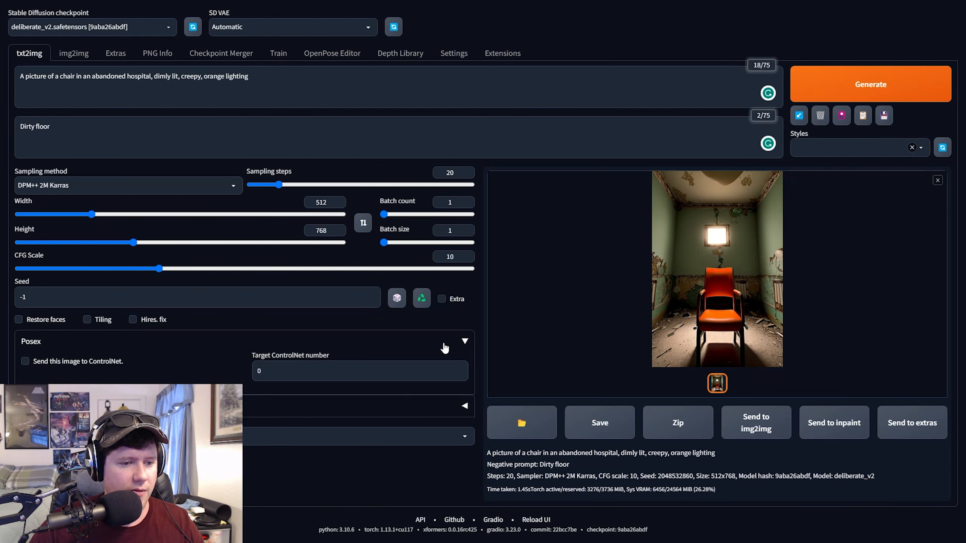
left_click(333, 58)
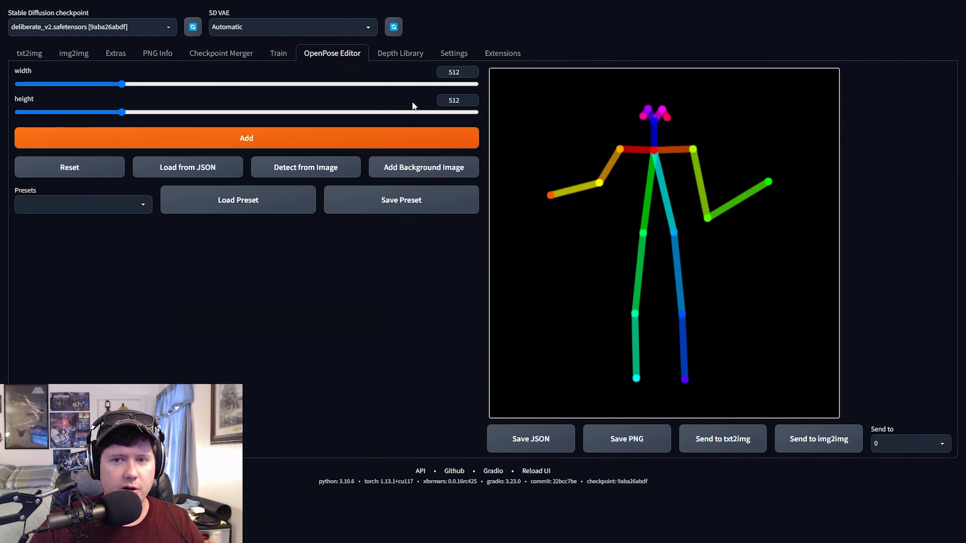
left_click(29, 53)
Step: Try sending the Posex image to ControlNet and rotate its stick figure, turn the option off and collapse the section
left_click(25, 361)
scroll(261, 314, "down", 1)
scroll(262, 314, "down", 5)
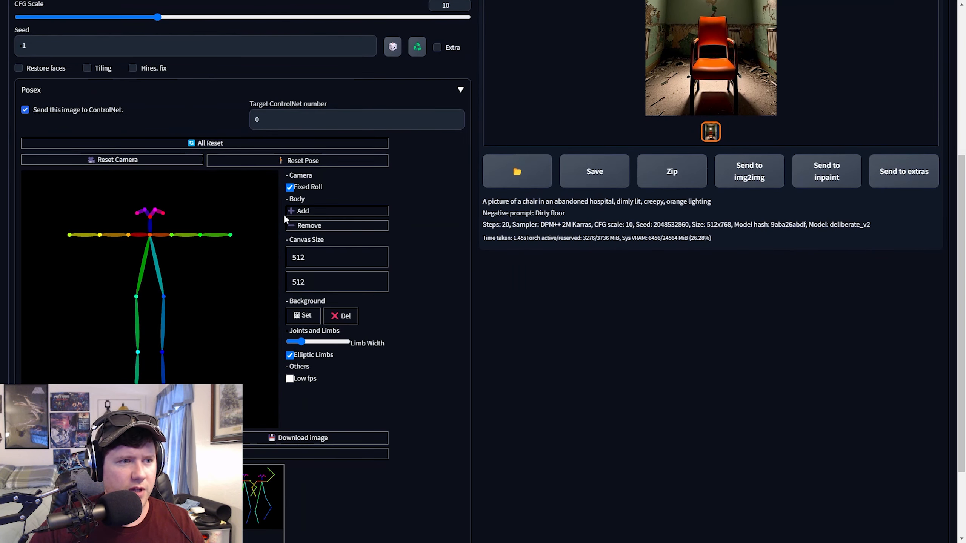
left_click_drag(149, 306, 213, 327)
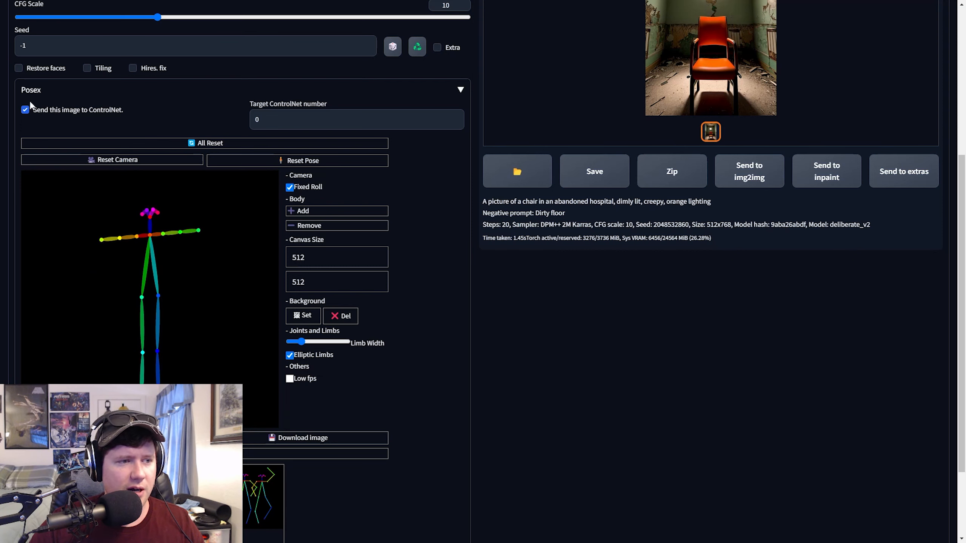
left_click(25, 109)
left_click(460, 93)
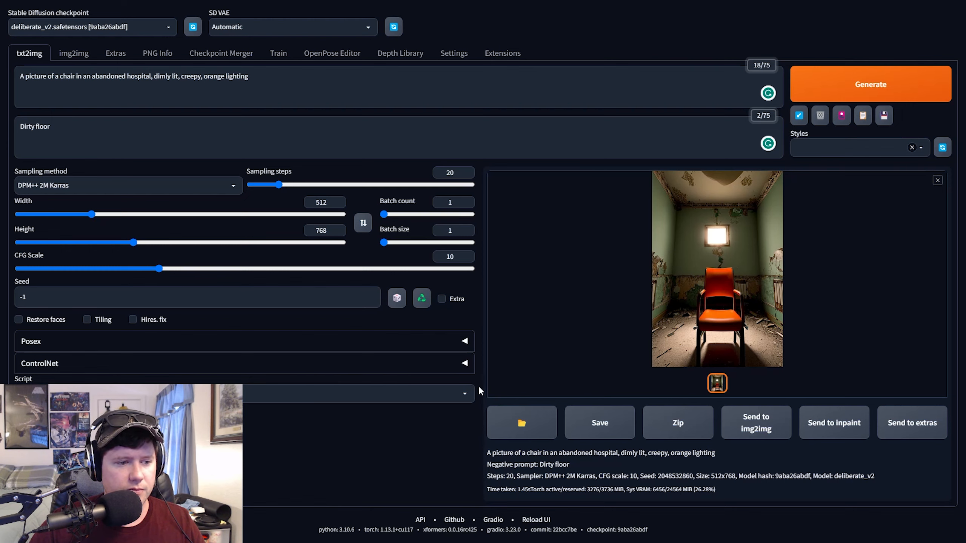
Step: Expand the ControlNet section and examine the image area and settings of Control Model - 0
left_click(468, 364)
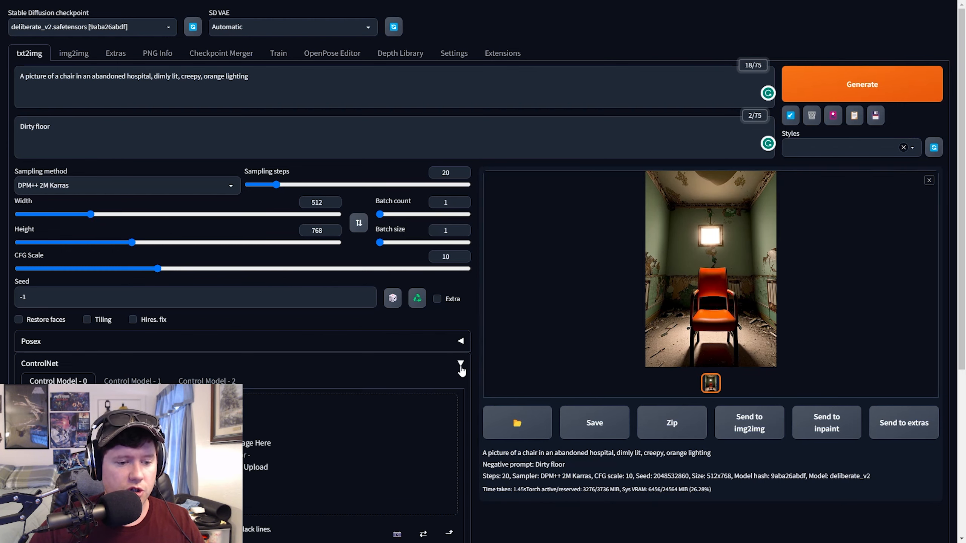
scroll(453, 357, "down", 5)
scroll(452, 356, "up", 3)
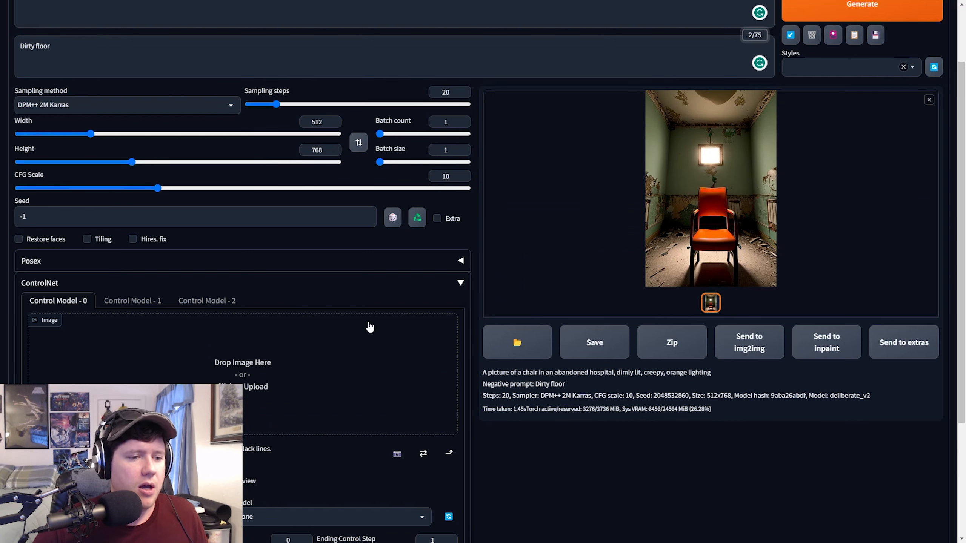
scroll(370, 326, "down", 3)
scroll(395, 289, "up", 5)
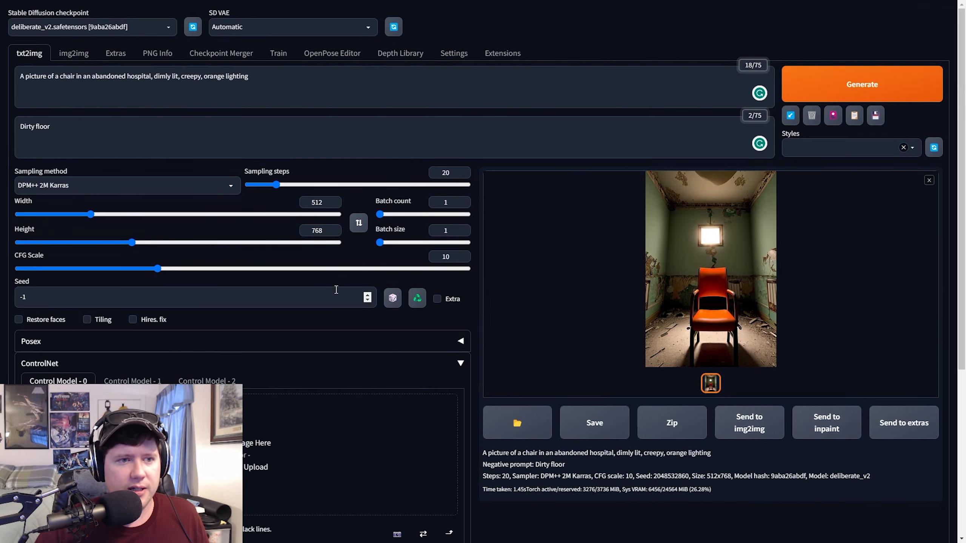
scroll(297, 323, "down", 3)
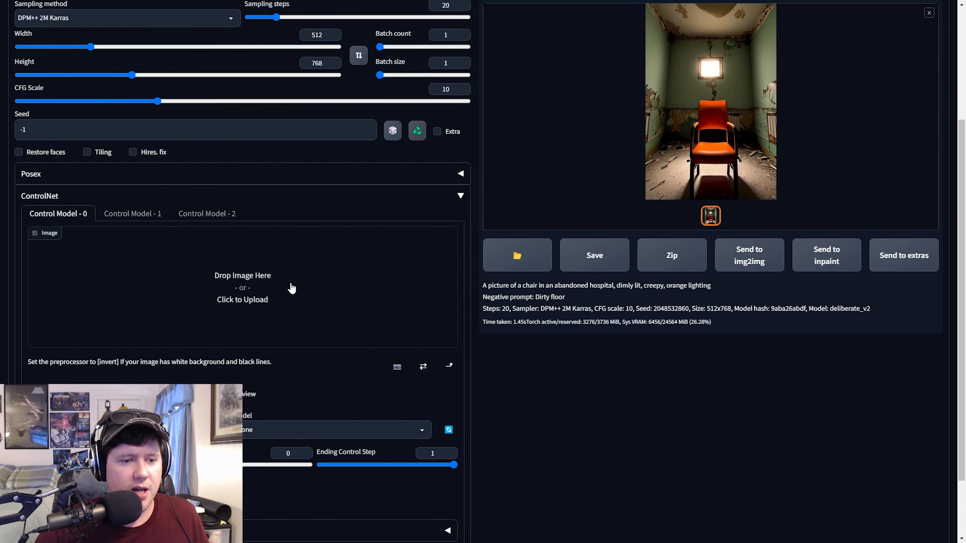
scroll(227, 299, "up", 2)
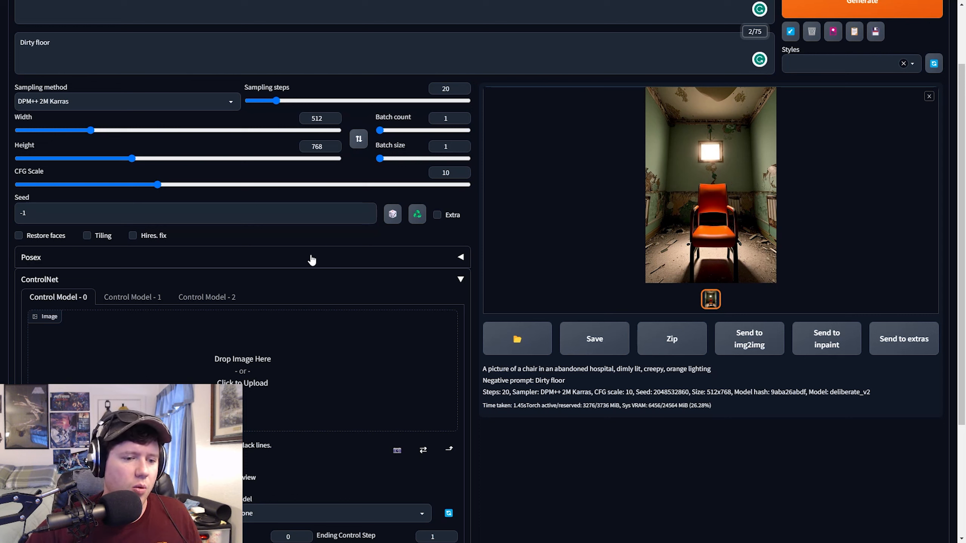
Step: Enable ControlNet for Control Model - 0 and view the available preprocessors, leaving the selection at none
scroll(231, 308, "down", 4)
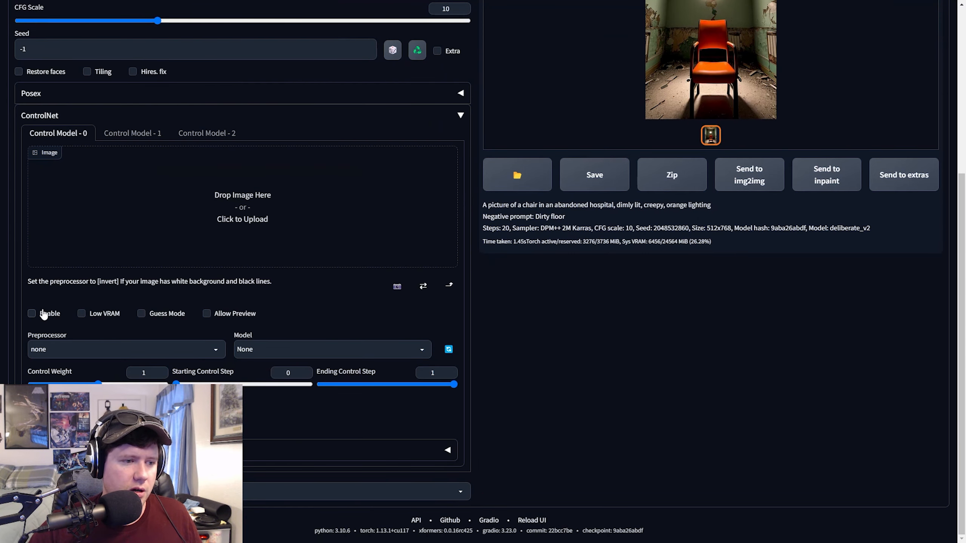
left_click(169, 351)
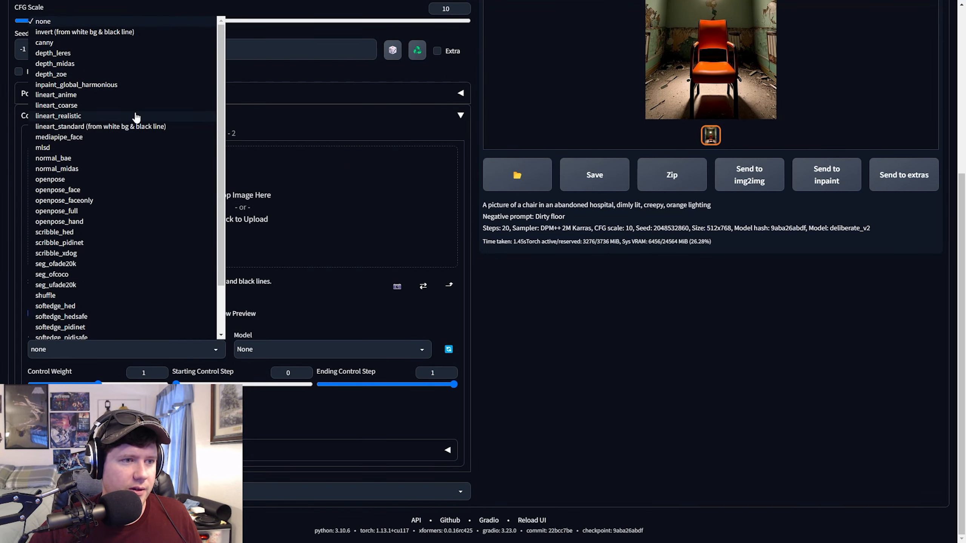
left_click(362, 229)
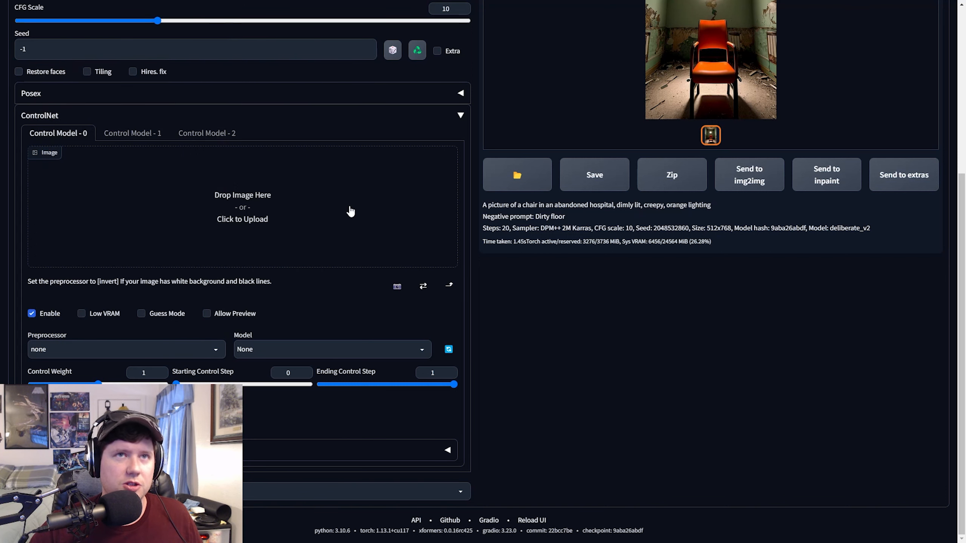
scroll(436, 209, "up", 2)
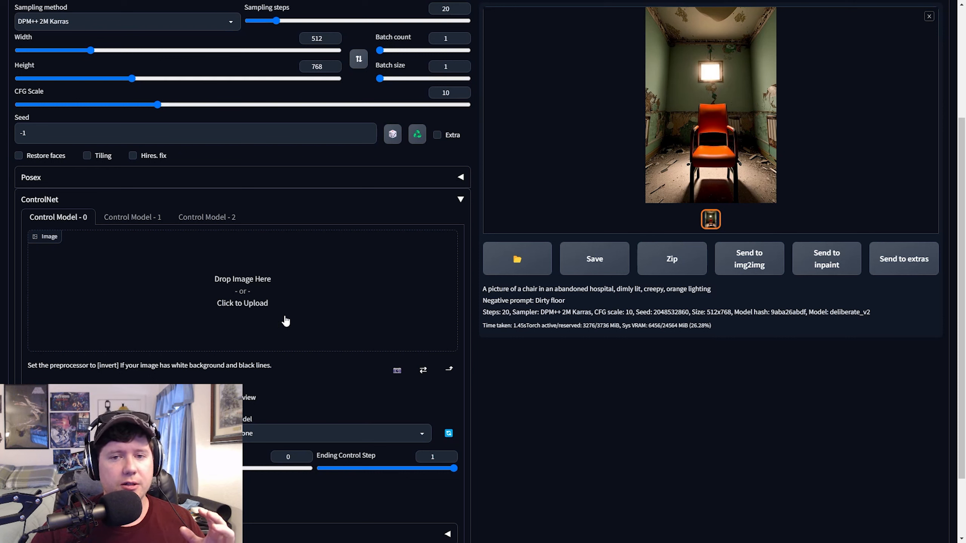
Step: Collapse the ControlNet section and choose the X/Y/Z plot script
scroll(382, 322, "up", 4)
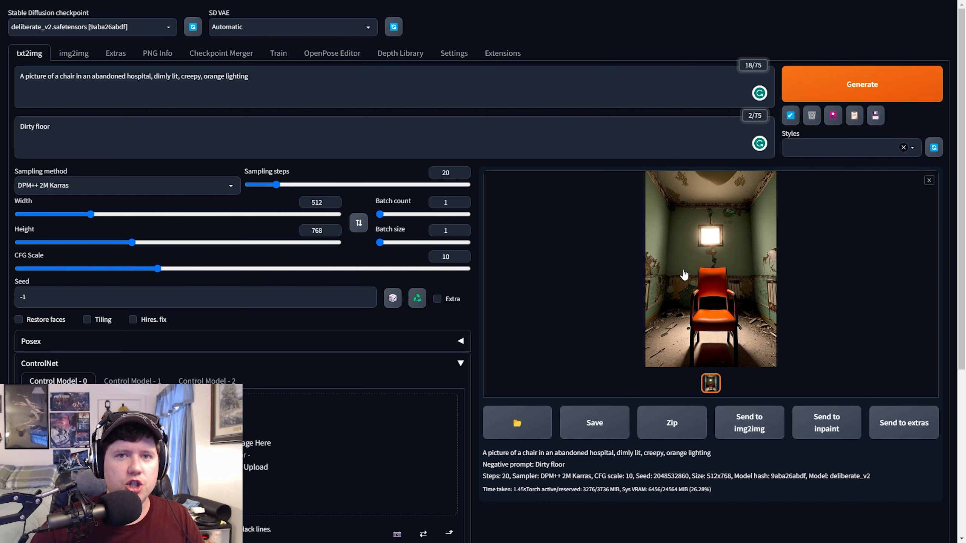
scroll(257, 347, "down", 2)
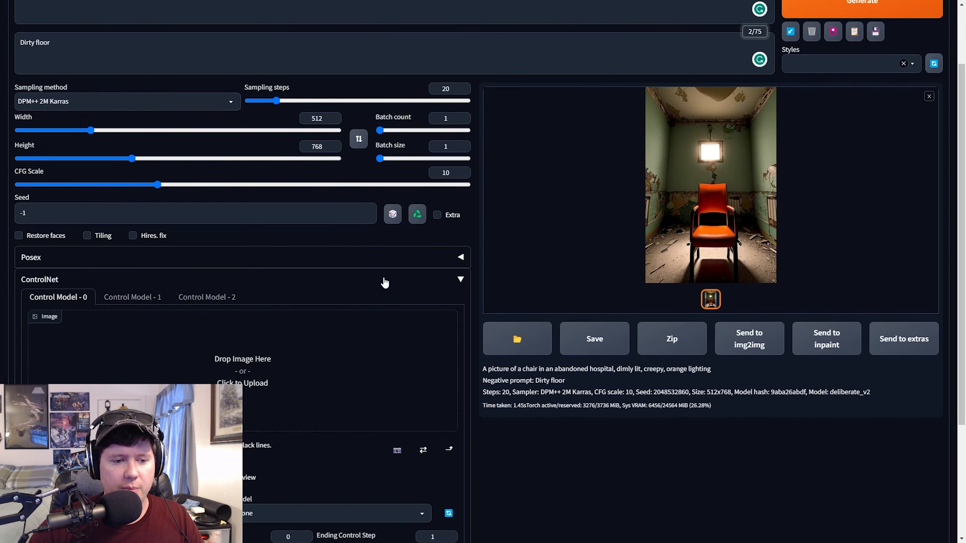
scroll(457, 201, "down", 2)
left_click(465, 195)
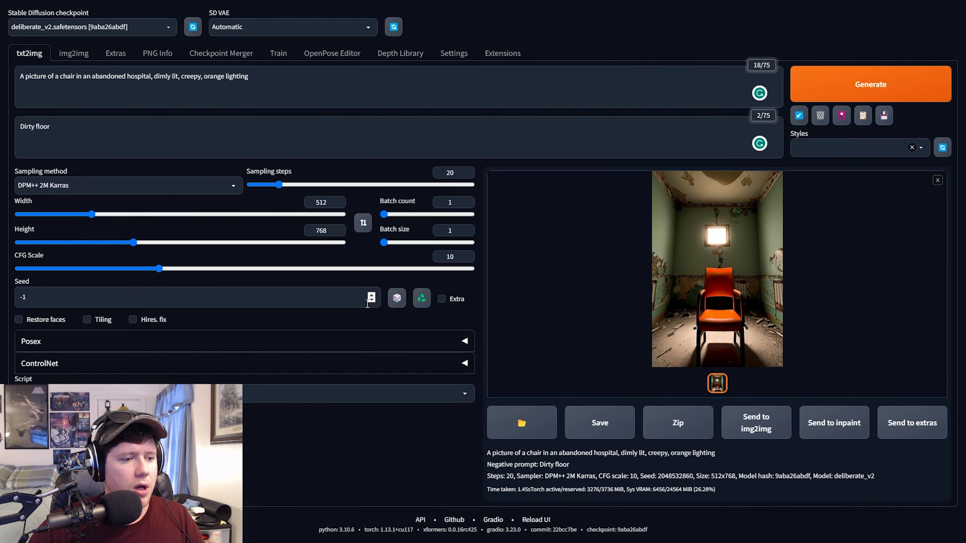
left_click(465, 396)
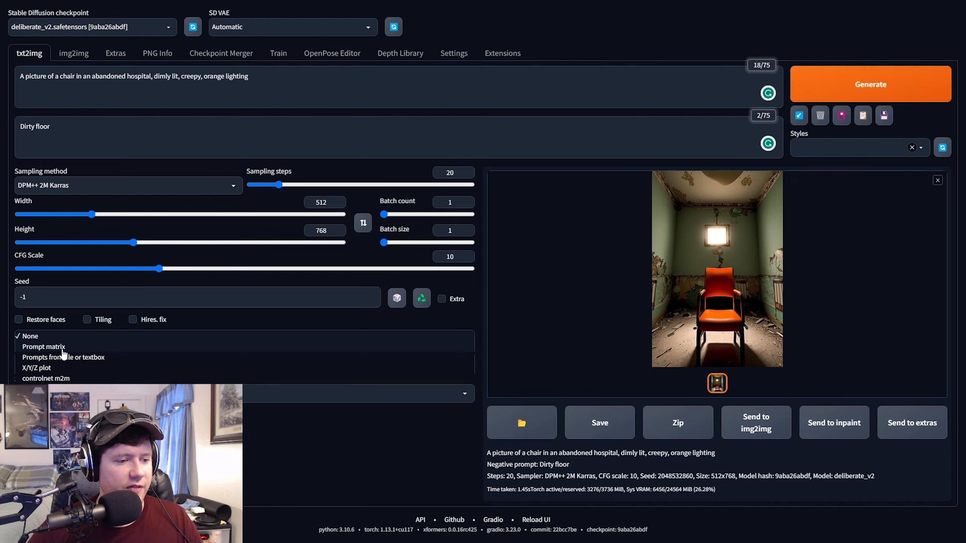
left_click(45, 368)
Step: Set the plot's X type to Sampler and fill the X values with all available samplers
scroll(209, 296, "down", 3)
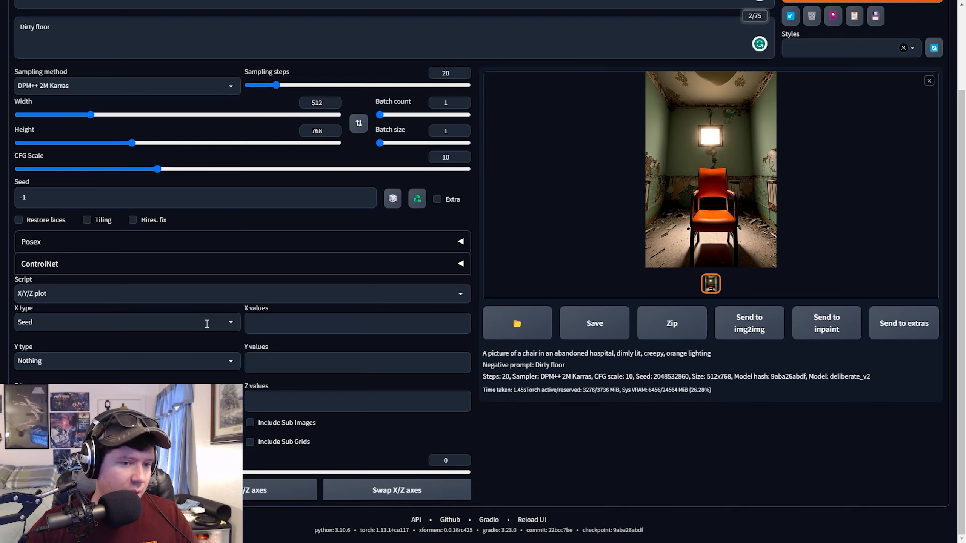
scroll(233, 319, "up", 3)
scroll(236, 328, "down", 3)
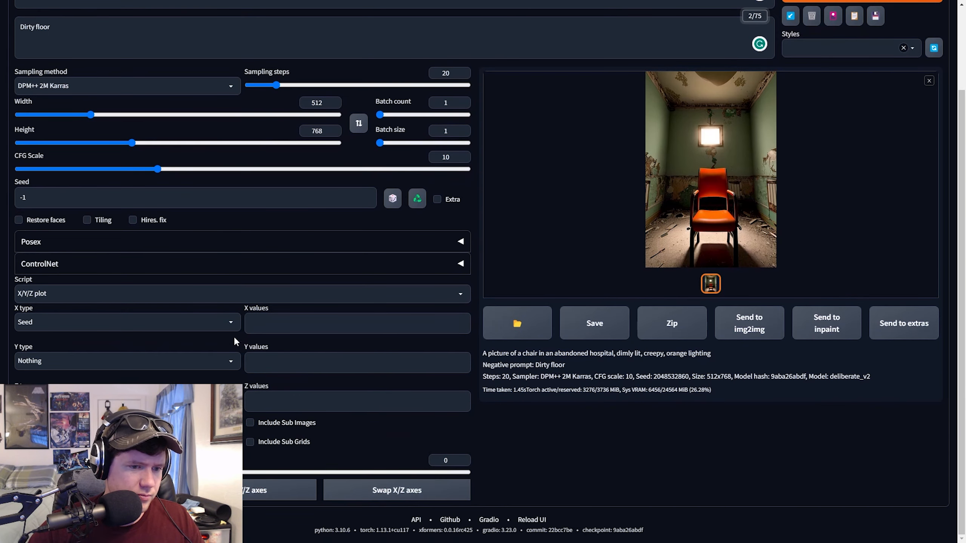
left_click(225, 323)
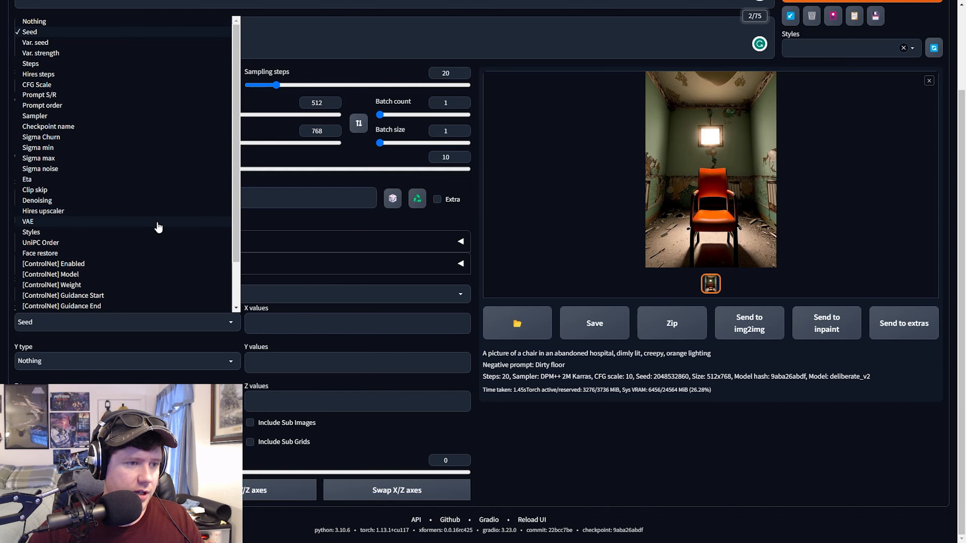
scroll(157, 217, "up", 3)
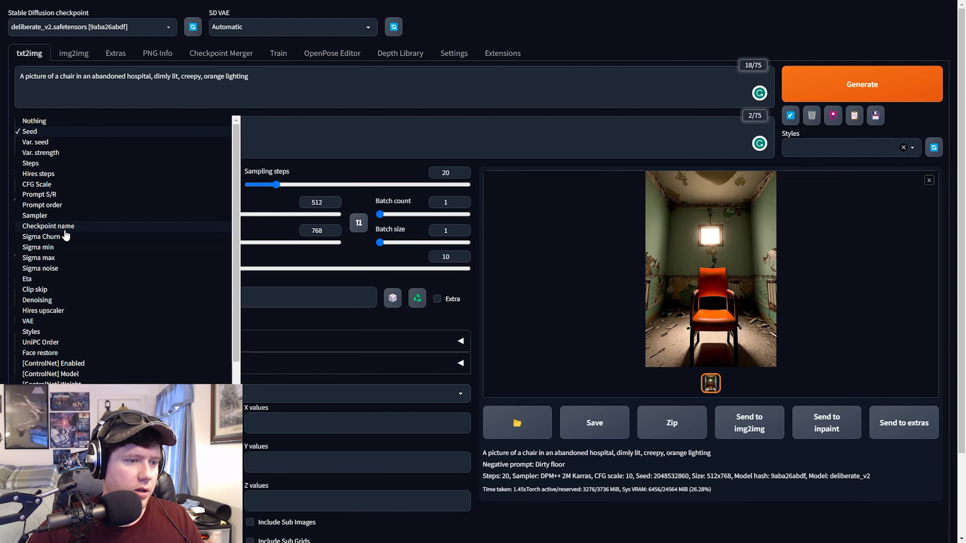
left_click(63, 215)
scroll(232, 371, "down", 2)
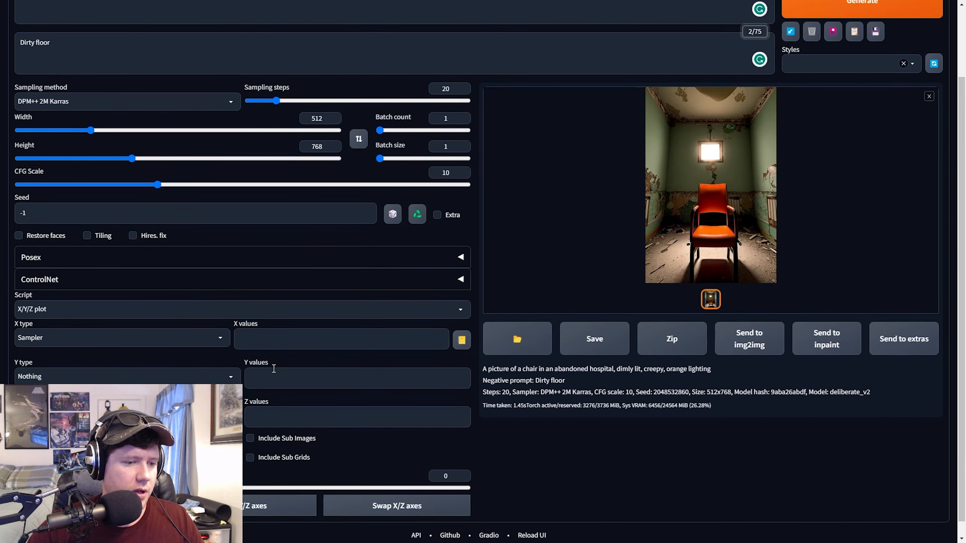
scroll(323, 399, "up", 2)
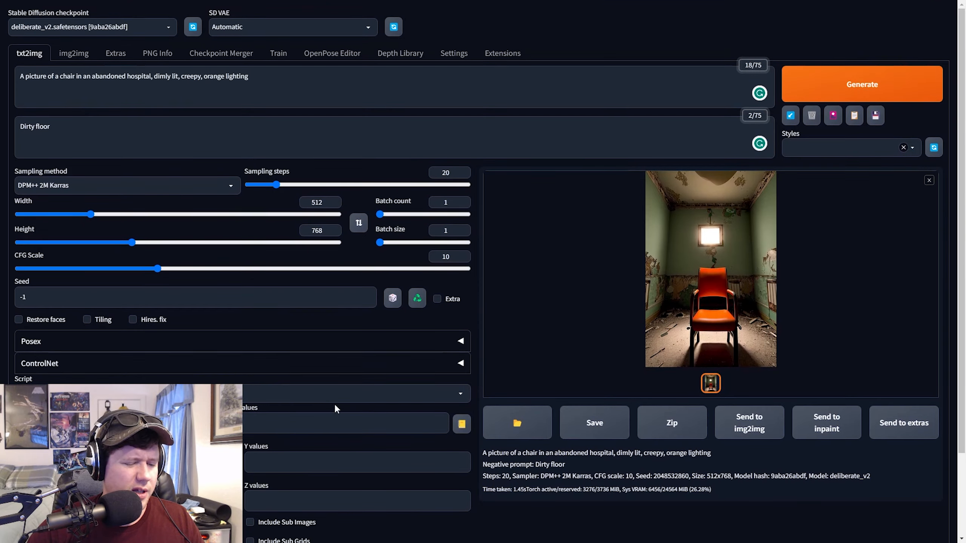
left_click(461, 425)
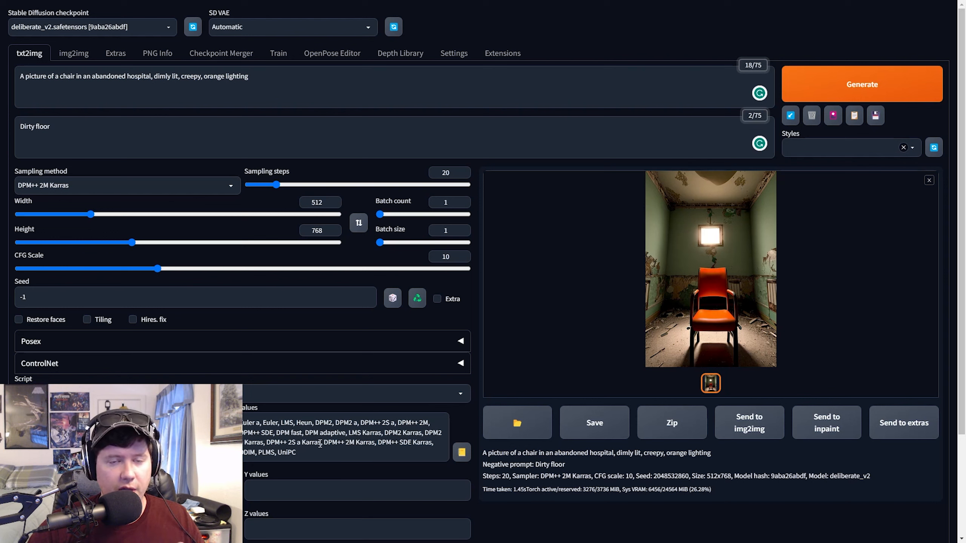
Step: View the available sampling methods, leaving DPM++ 2M Karras selected, and look over the plot settings
left_click(230, 186)
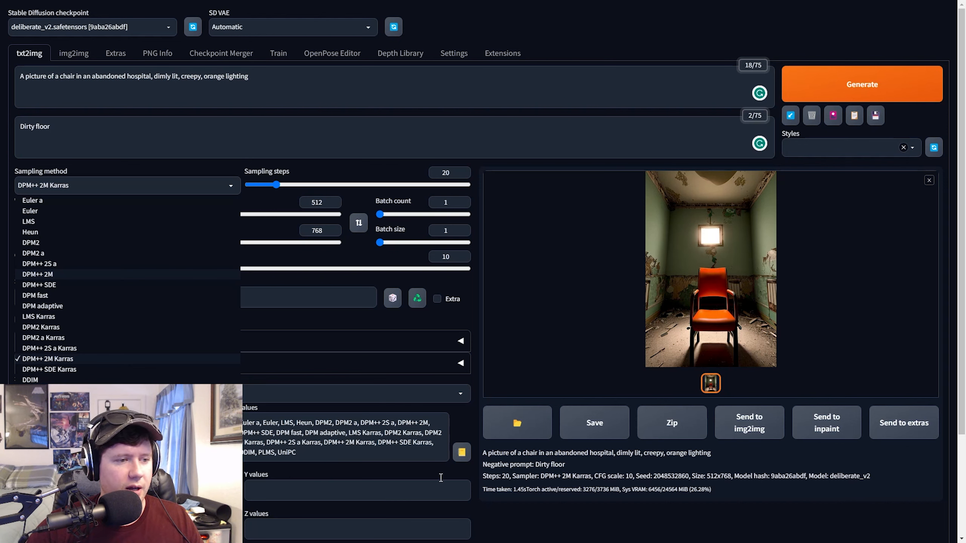
left_click(189, 170)
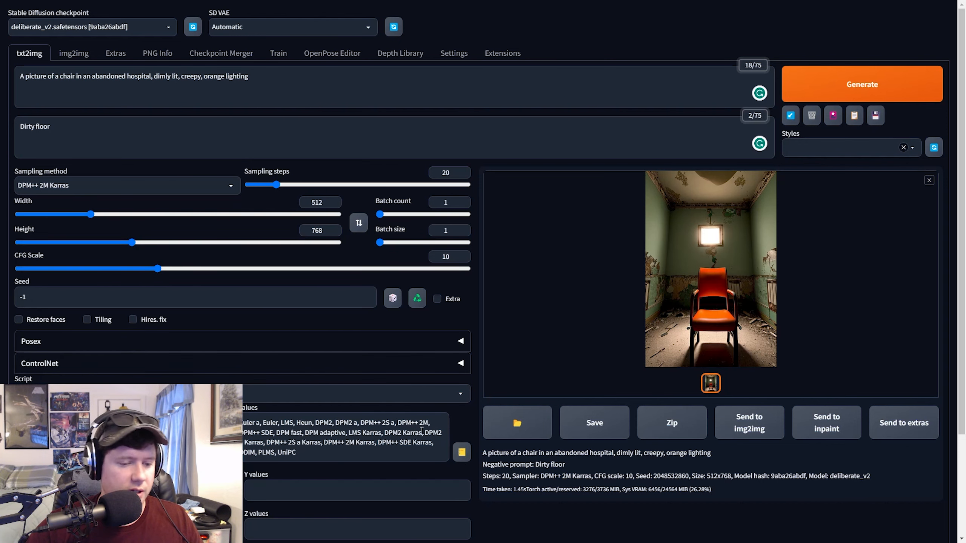
scroll(416, 429, "down", 3)
scroll(249, 270, "up", 3)
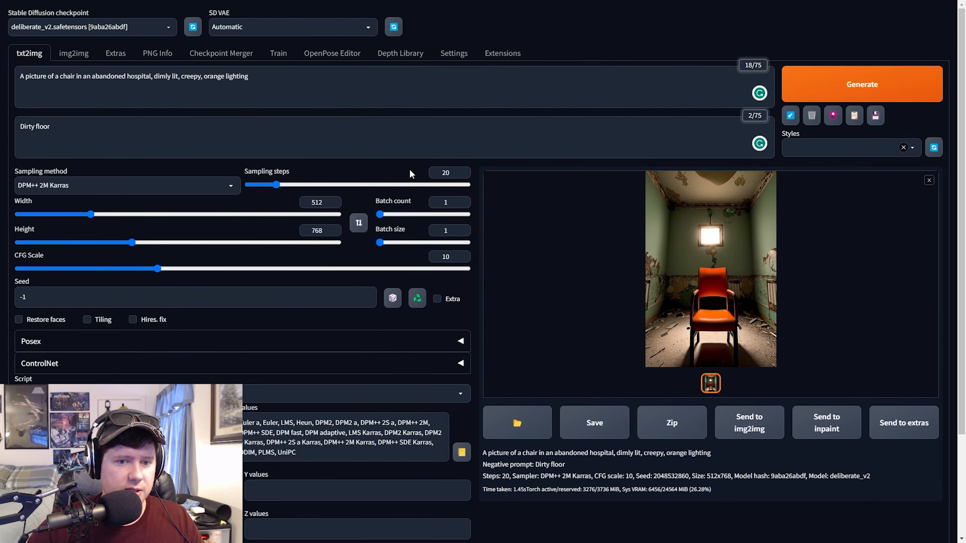
Step: Generate the X/Y/Z plot of the chair prompt across all samplers, reviewing the script and seed settings during rendering
left_click(838, 86)
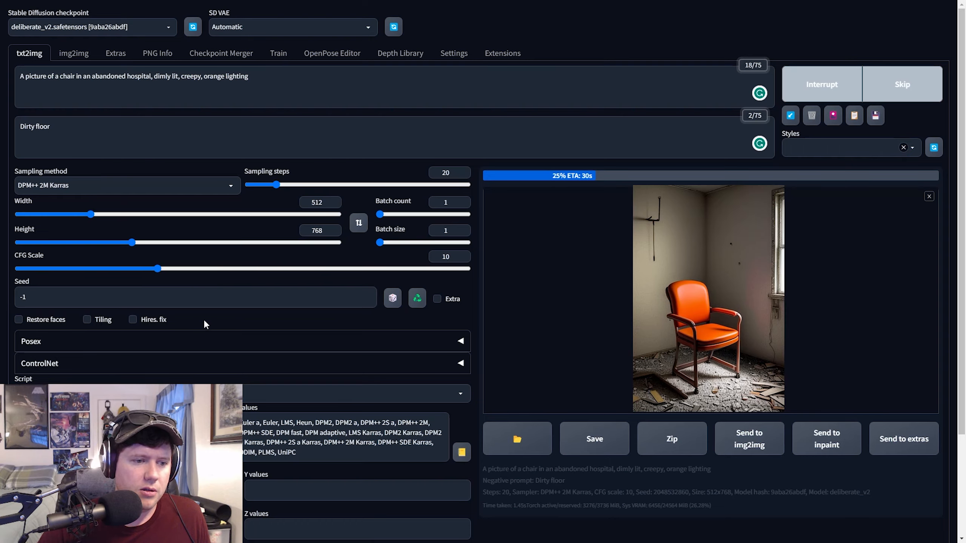
scroll(204, 315, "down", 3)
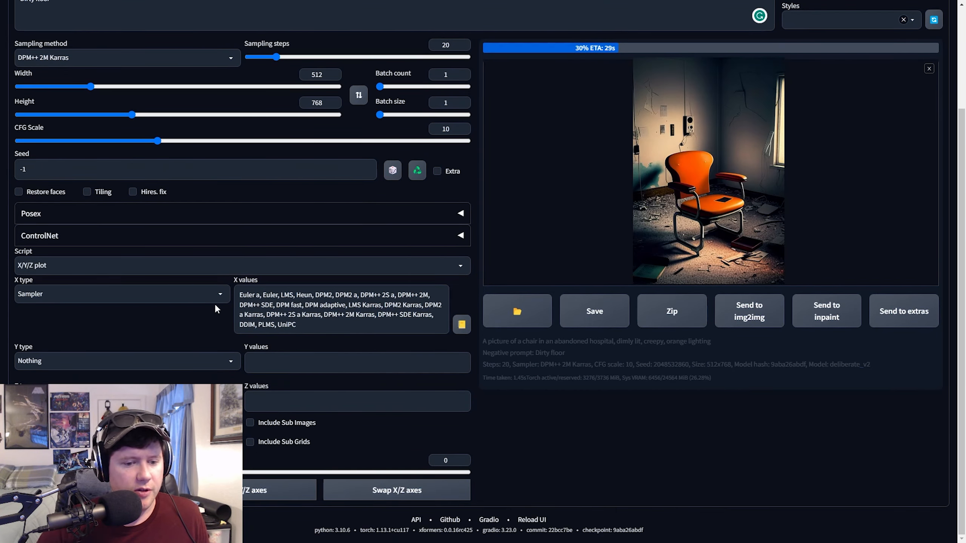
scroll(287, 314, "up", 3)
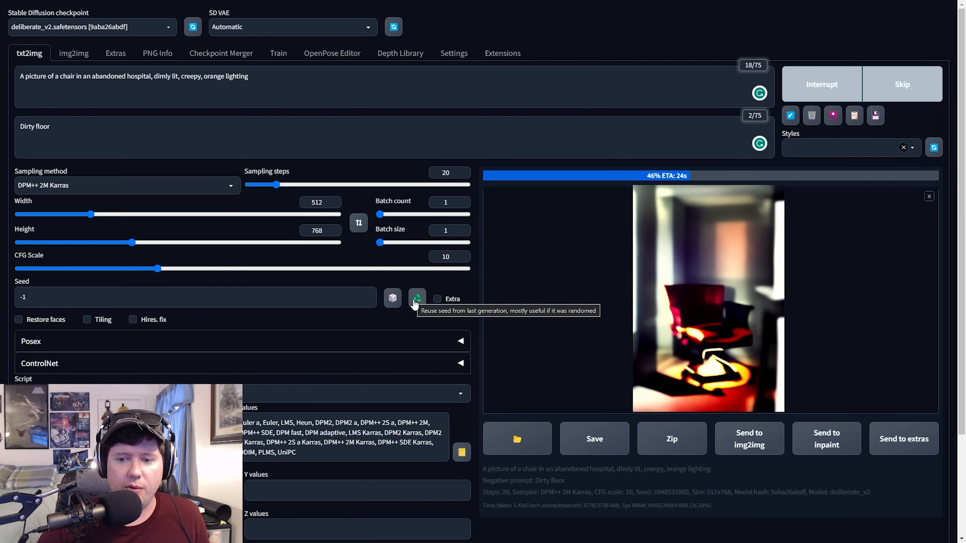
scroll(421, 303, "down", 4)
scroll(619, 315, "up", 4)
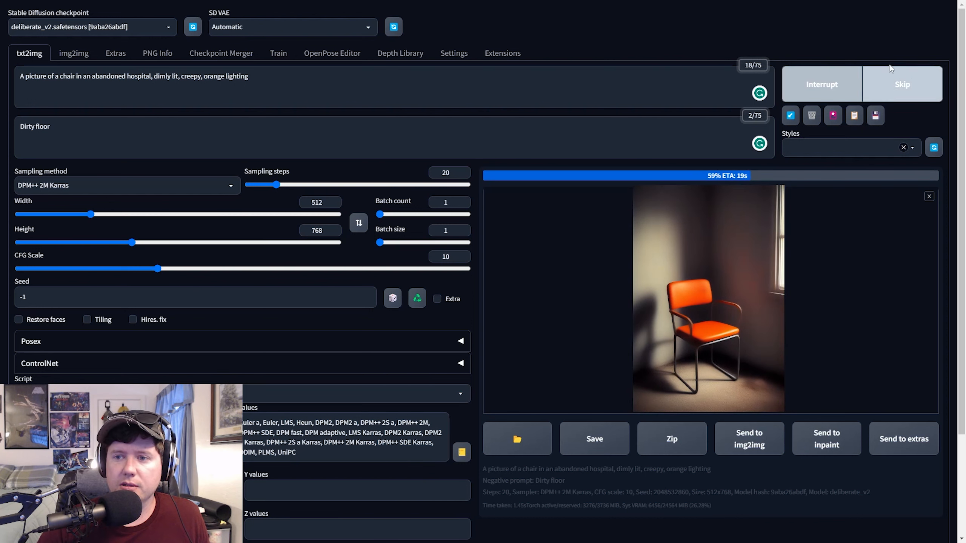
left_click(912, 99)
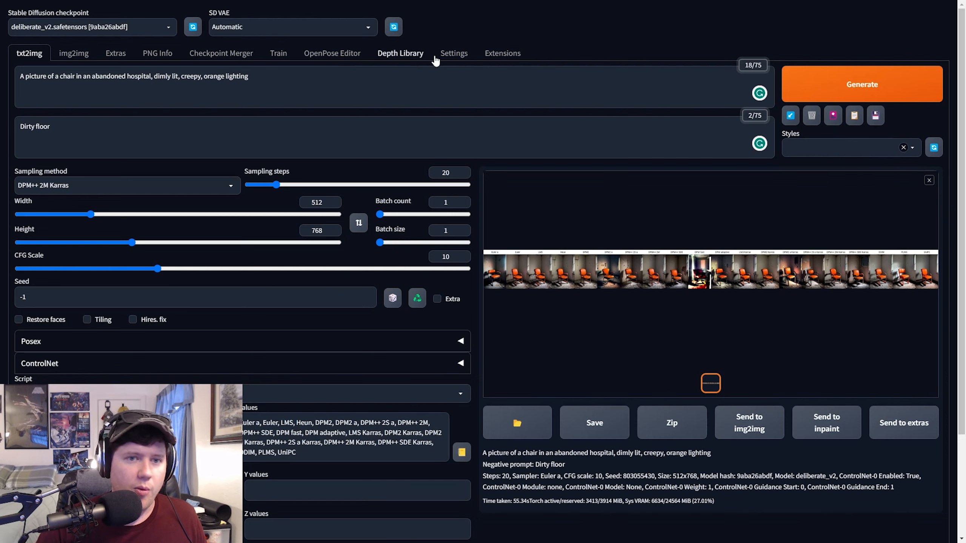
Step: Look through the training page's embedding and hypernetwork creation settings, and return to the text-to-image page
left_click(277, 54)
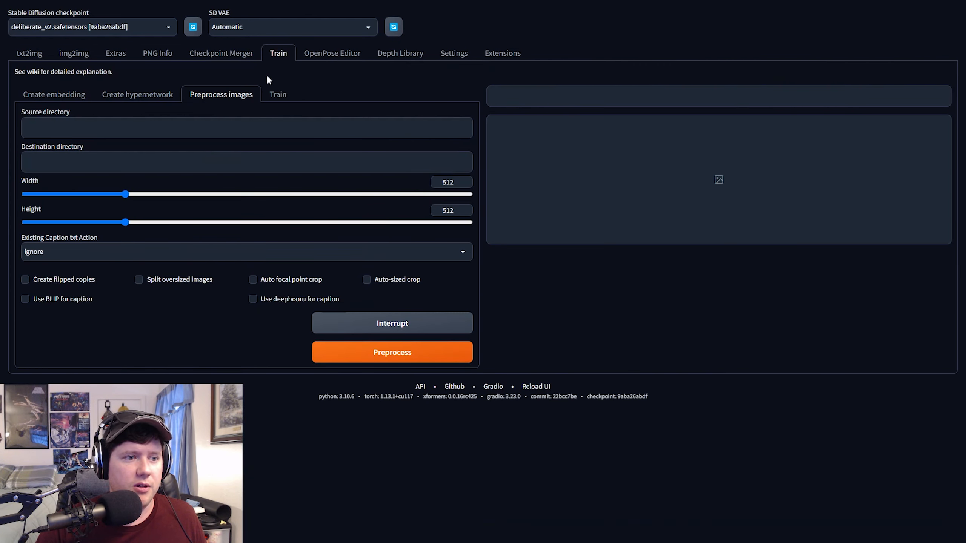
left_click(54, 94)
left_click_drag(142, 113, 139, 100)
left_click(138, 98)
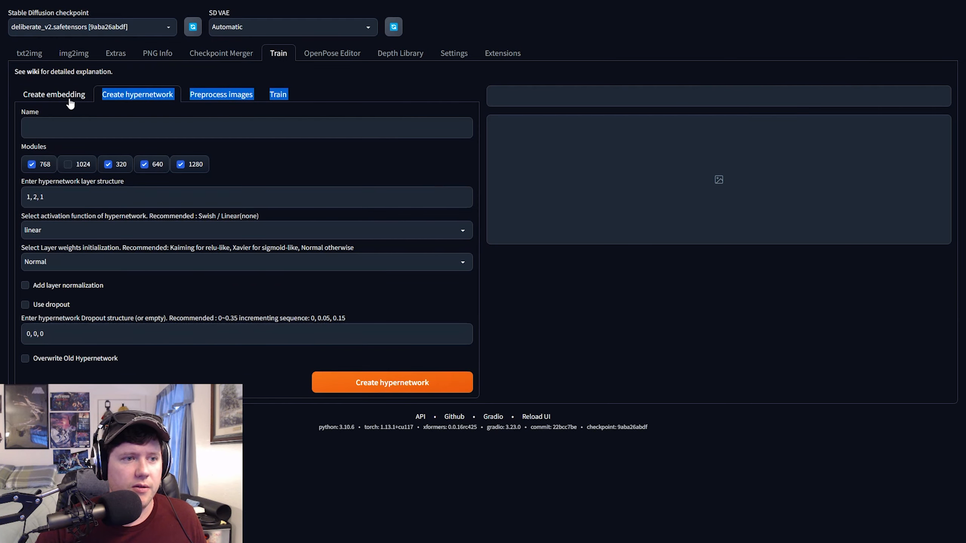
left_click(69, 98)
left_click(28, 55)
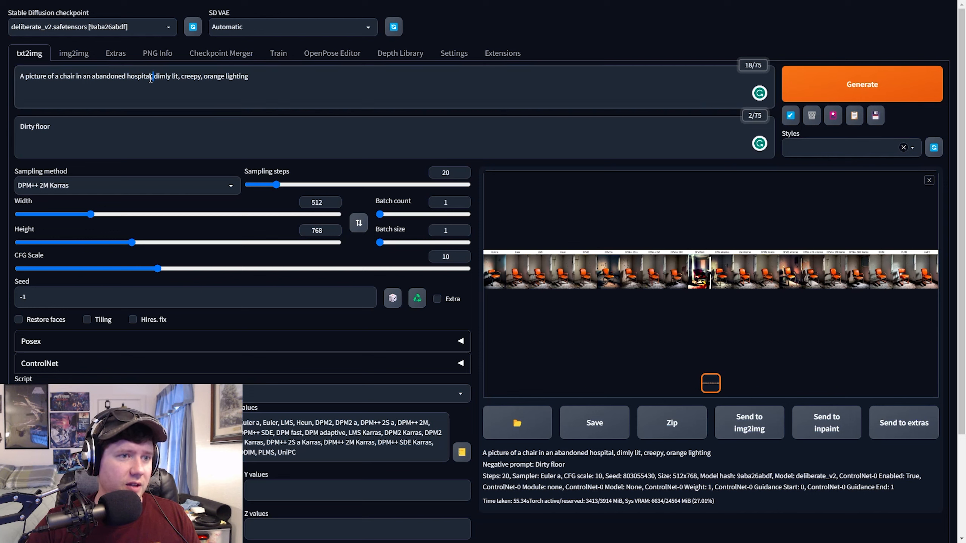
Step: Delete "A picture of a chair" from the start of the prompt
left_click_drag(154, 78, 19, 76)
left_click(107, 76)
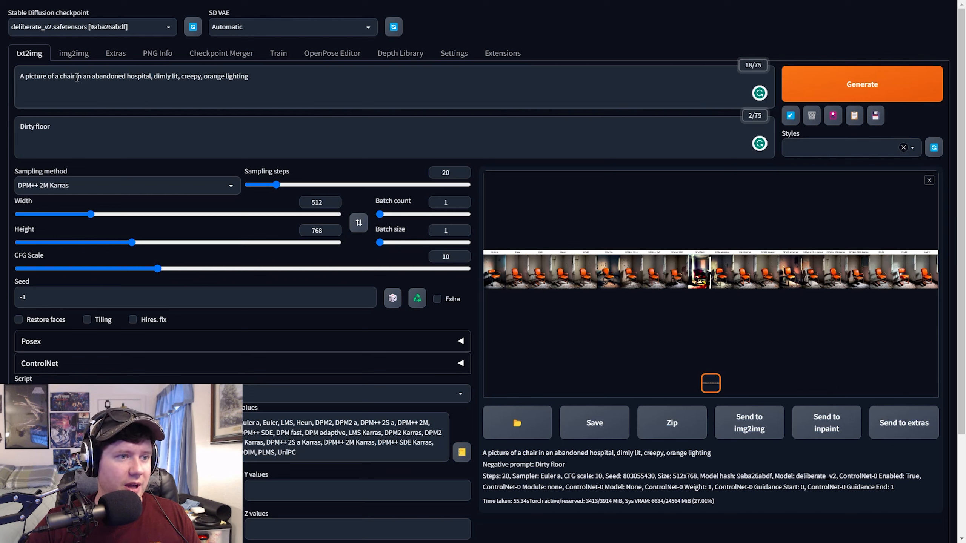
left_click_drag(77, 78, 8, 78)
key("BackSpace")
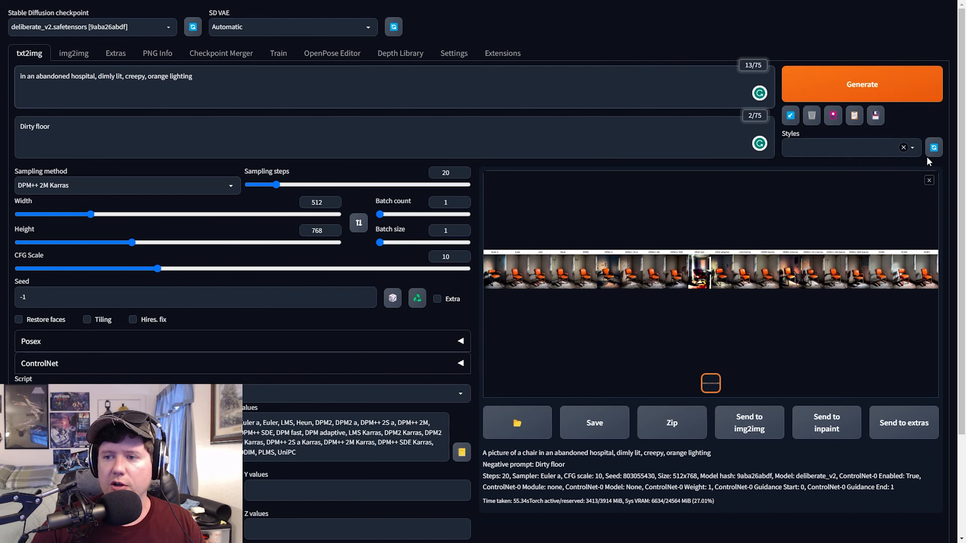
Step: Select the Boilerplate Negatives style and apply it to the current prompt, adding its terms after "Dirty floor" in the negative prompt
left_click(914, 148)
left_click(823, 182)
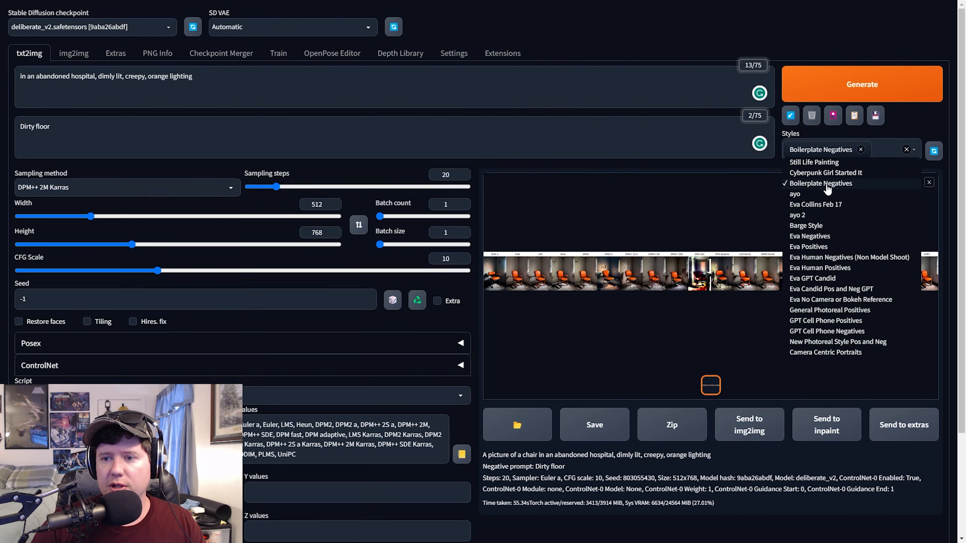
left_click(925, 118)
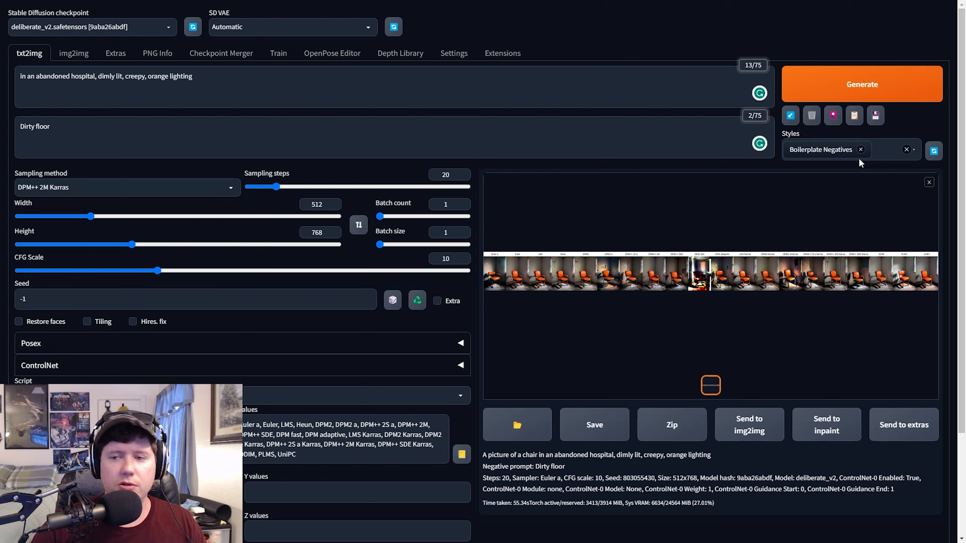
left_click(855, 118)
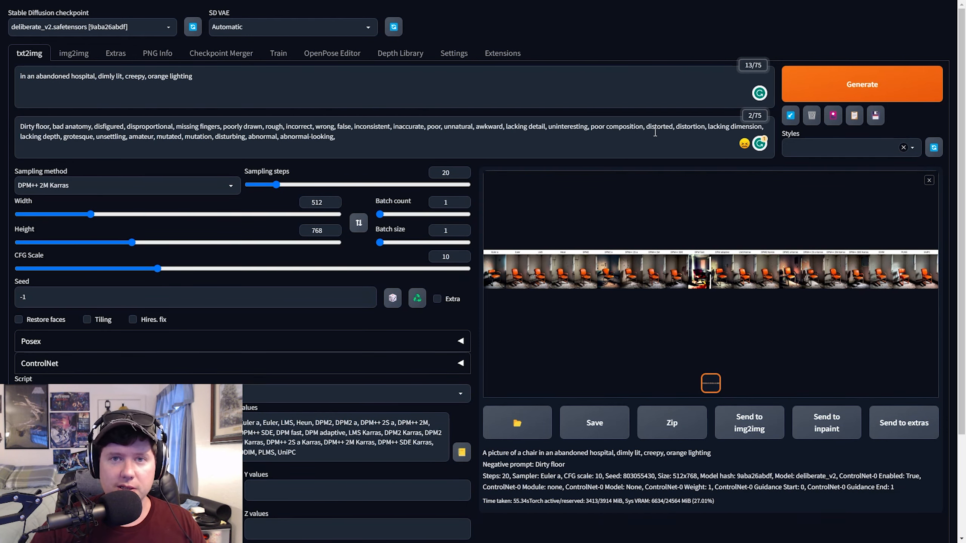
left_click(384, 140)
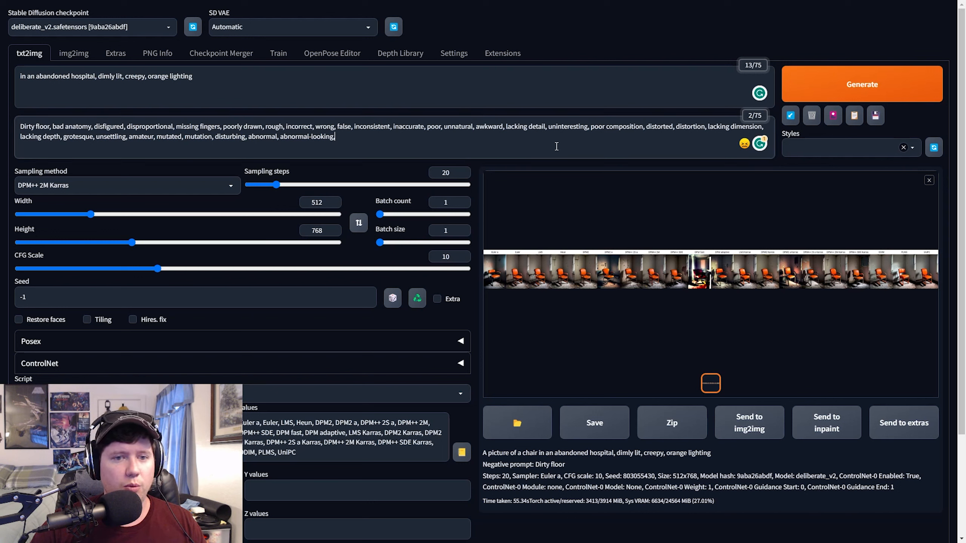
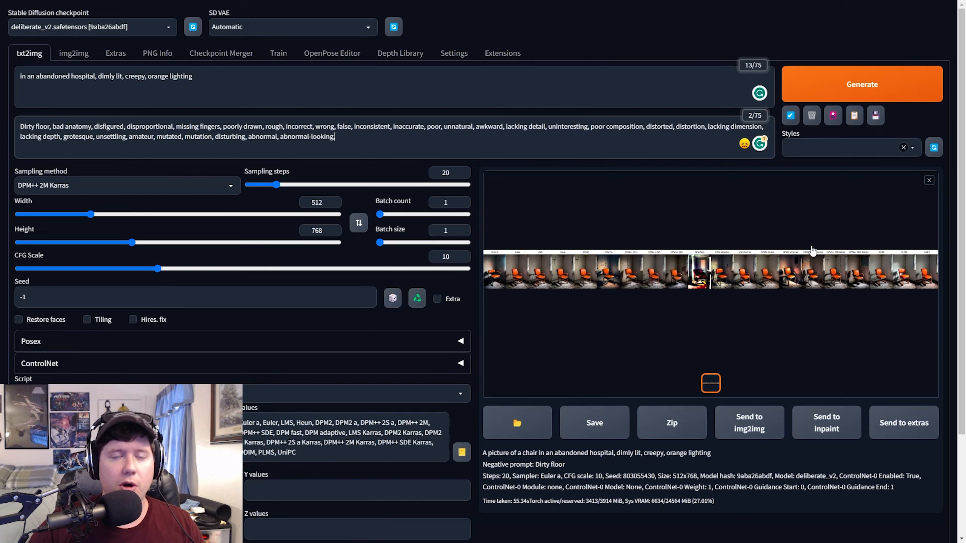
Step: Examine the generated sampler plot and the options for sending it to img2img, inpaint or extras
scroll(765, 313, "down", 3)
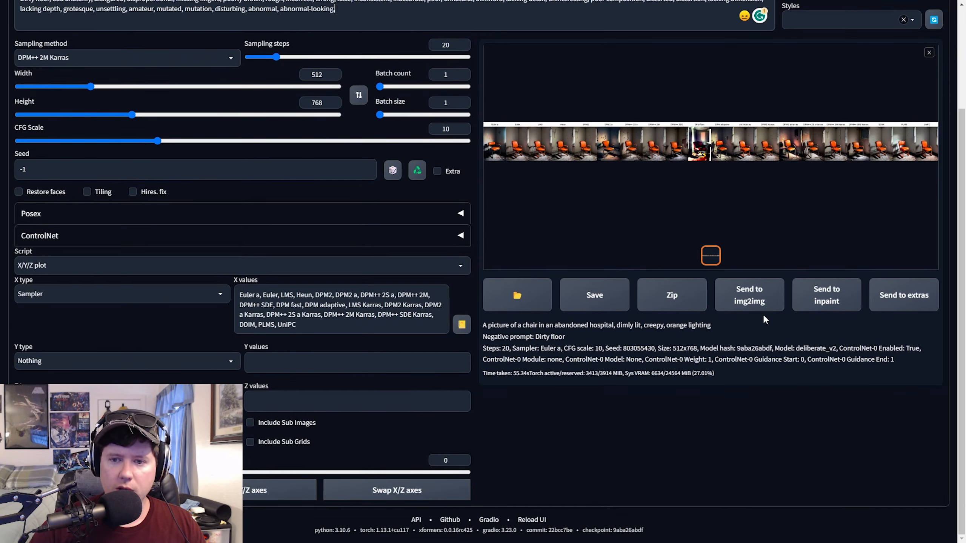
scroll(765, 313, "up", 3)
scroll(854, 277, "down", 2)
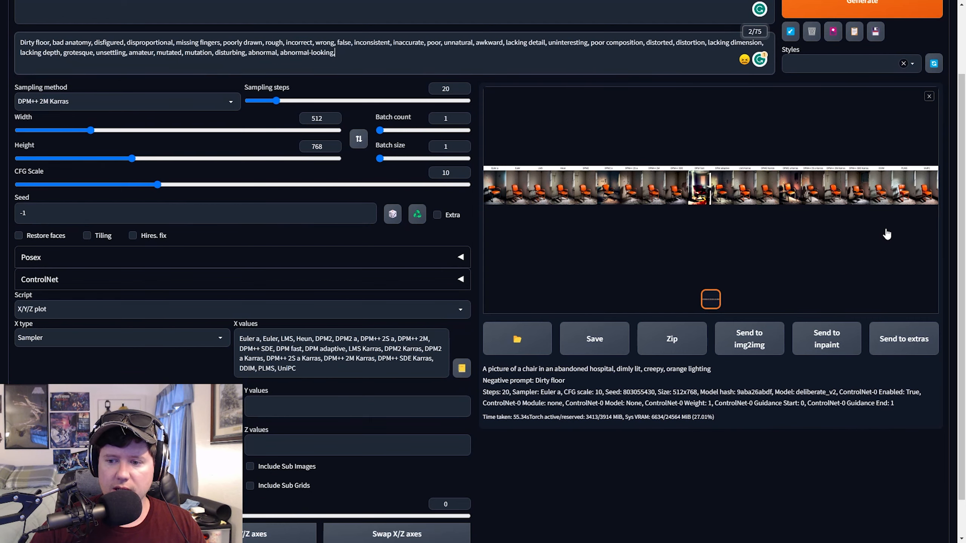
scroll(761, 266, "up", 2)
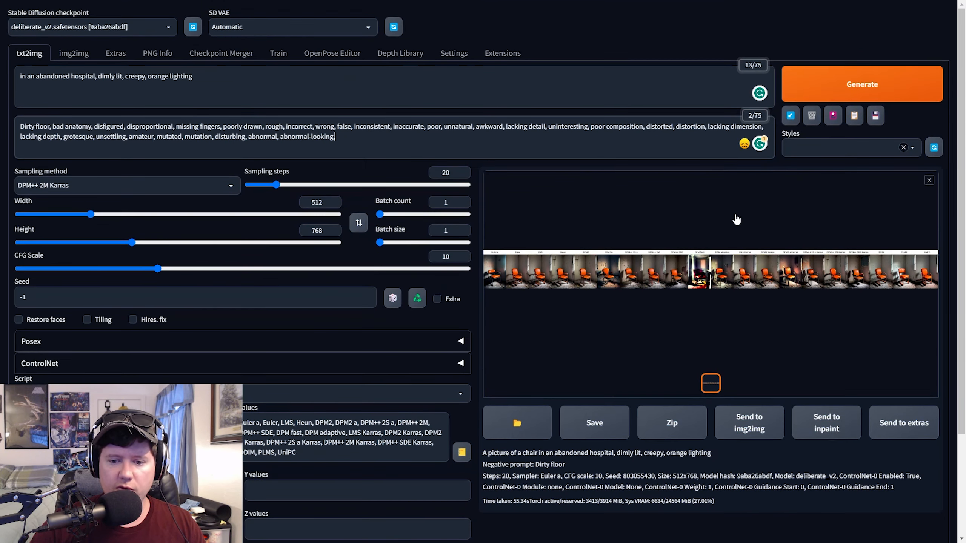
scroll(552, 413, "down", 2)
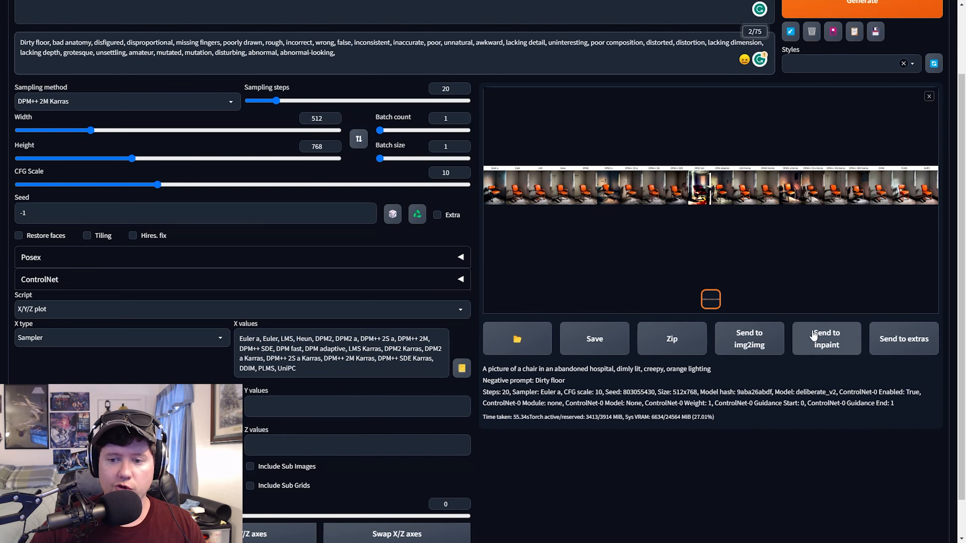
scroll(831, 339, "up", 2)
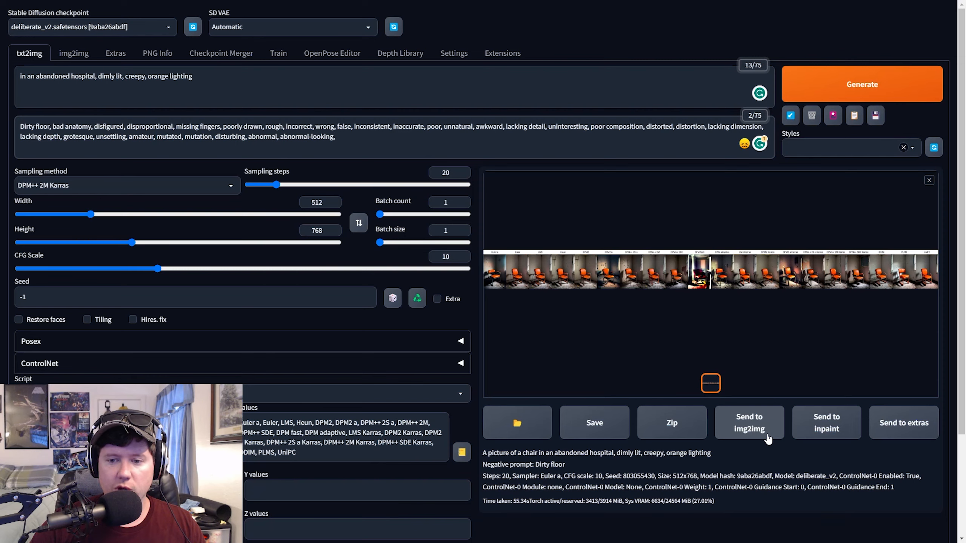
scroll(604, 219, "down", 3)
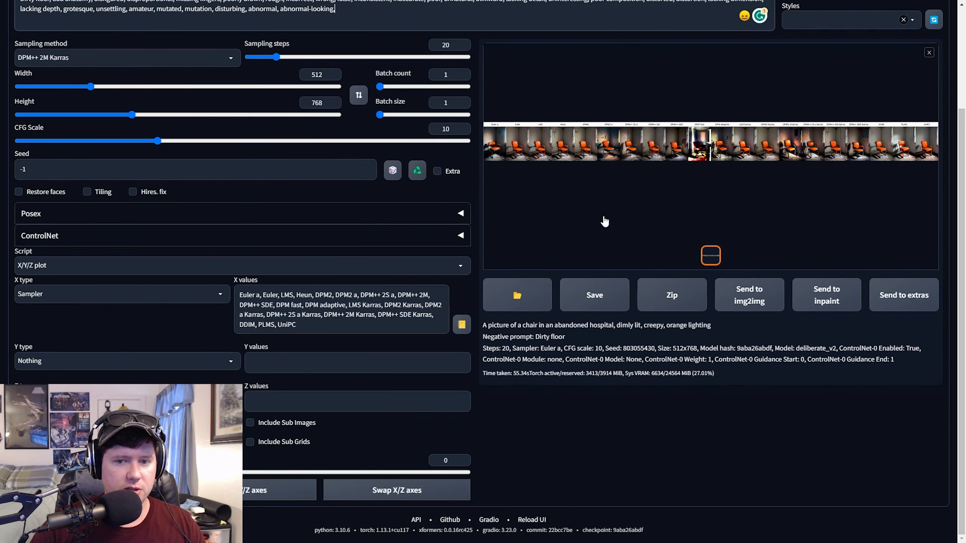
Step: Examine the X/Y/Z sampler plot at full size, comparing the chair images from Euler a through PLMS, and close the enlarged view
left_click(699, 270)
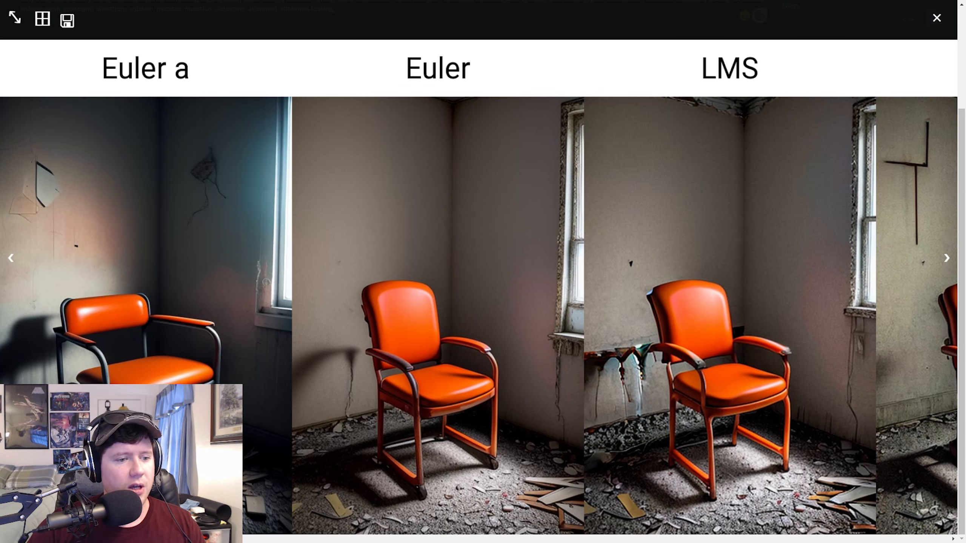
left_click_drag(140, 539, 872, 501)
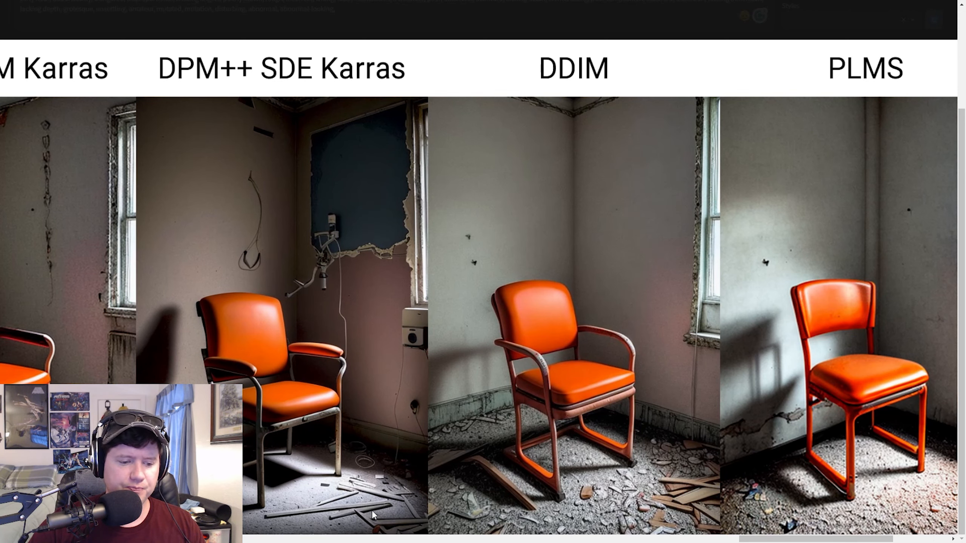
left_click_drag(775, 538, 374, 476)
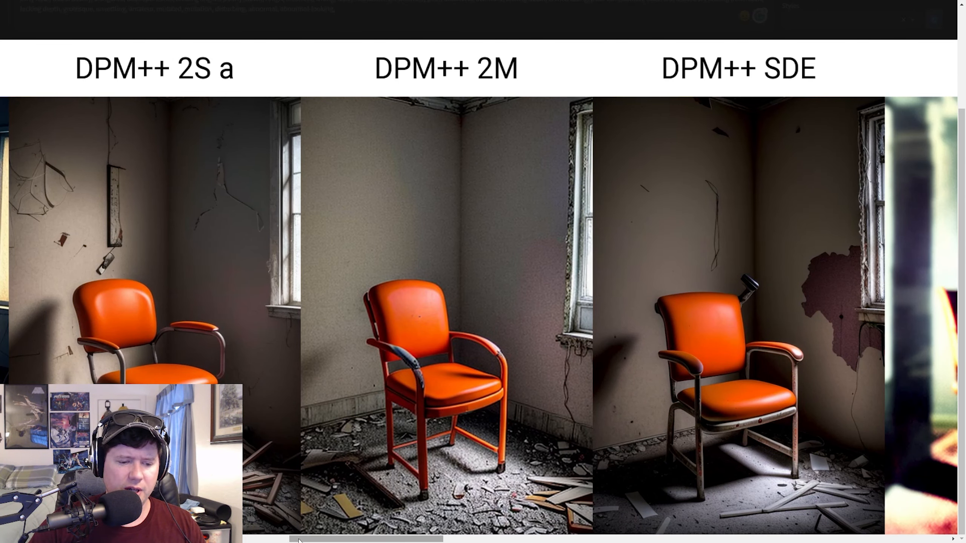
left_click_drag(366, 539, 77, 539)
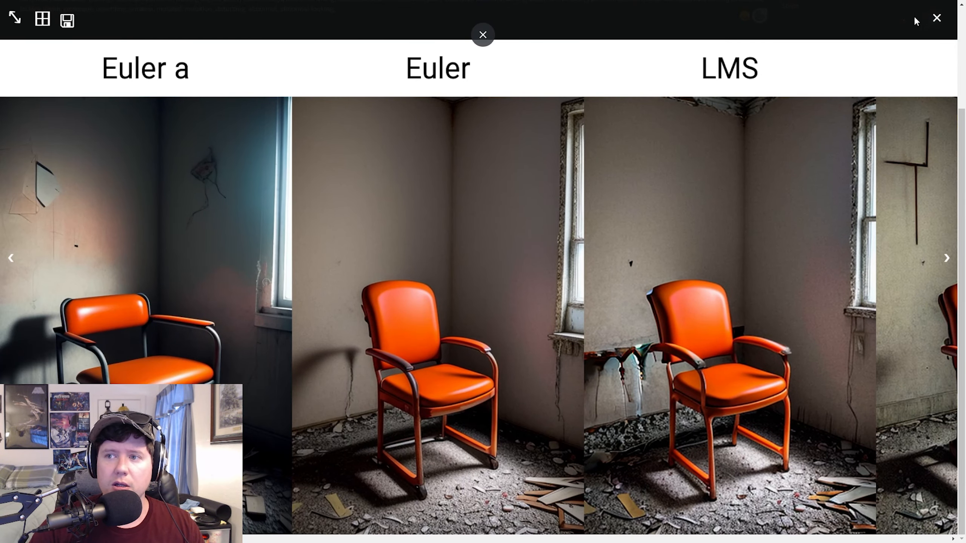
left_click(934, 18)
Step: Set the script to None and generate a new image from the abandoned hospital prompt
scroll(694, 243, "up", 3)
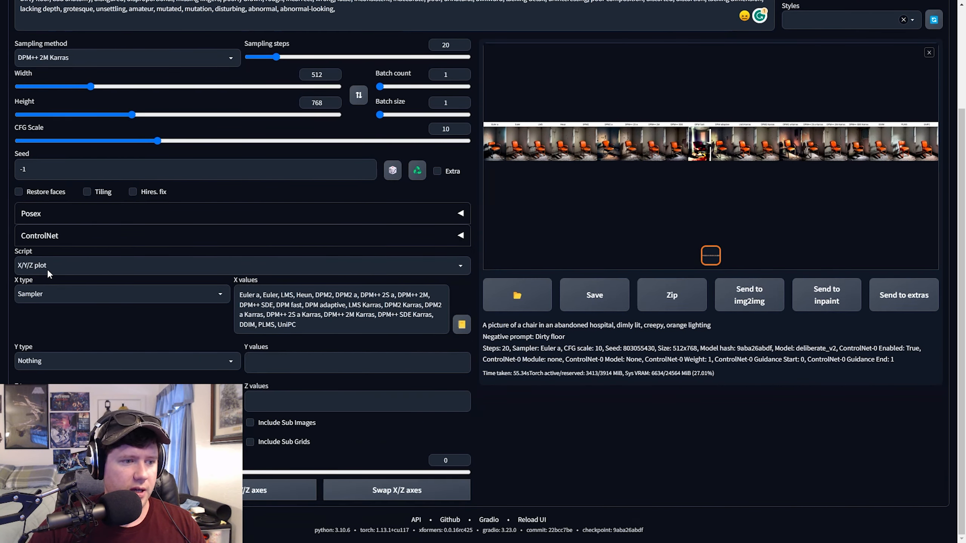
left_click(48, 271)
left_click(35, 208)
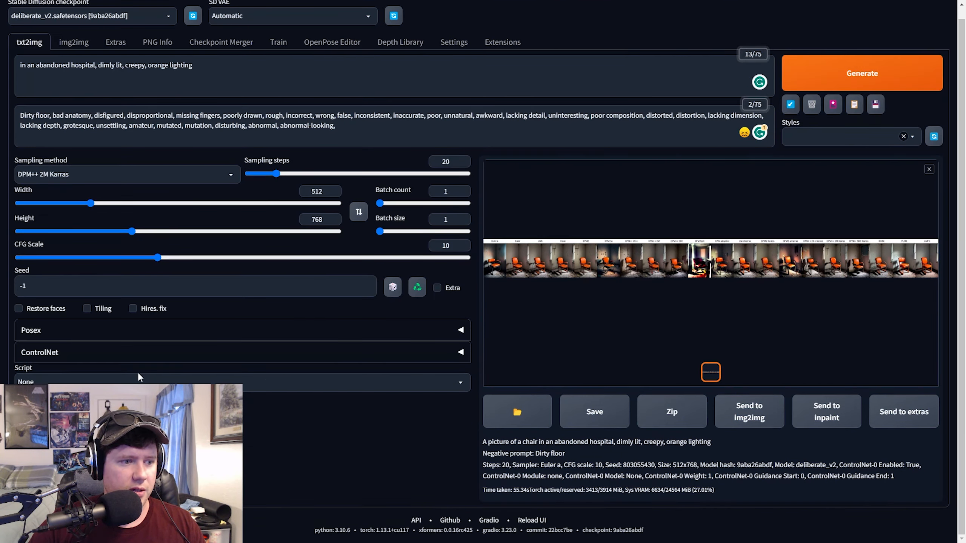
scroll(218, 343, "up", 1)
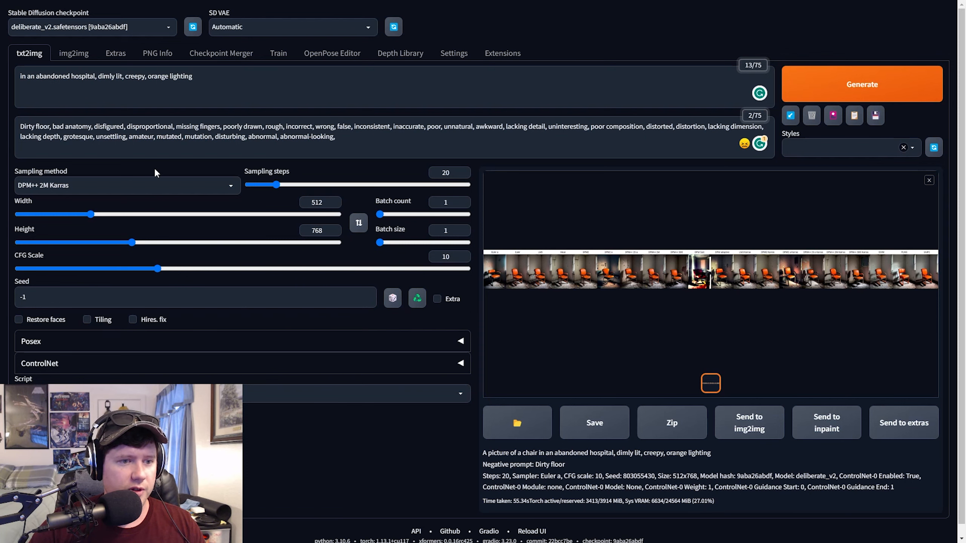
left_click(848, 92)
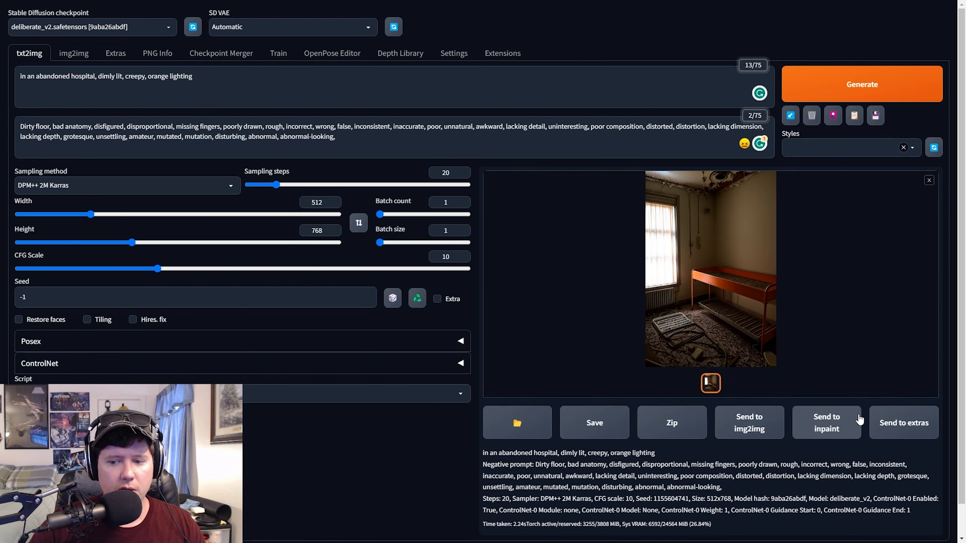
Step: Send the generated bunk bed image with its prompts to img2img
left_click(738, 429)
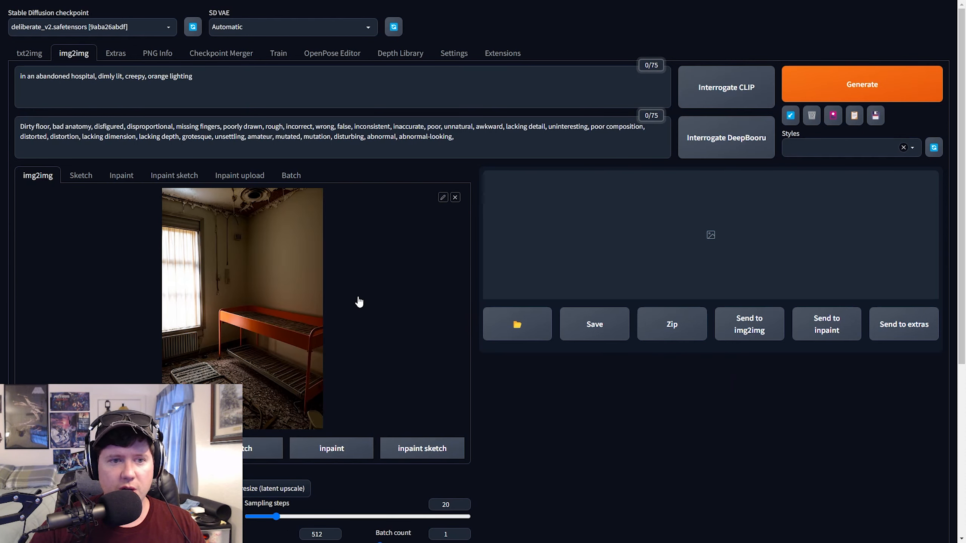
scroll(198, 289, "down", 2)
scroll(248, 285, "up", 2)
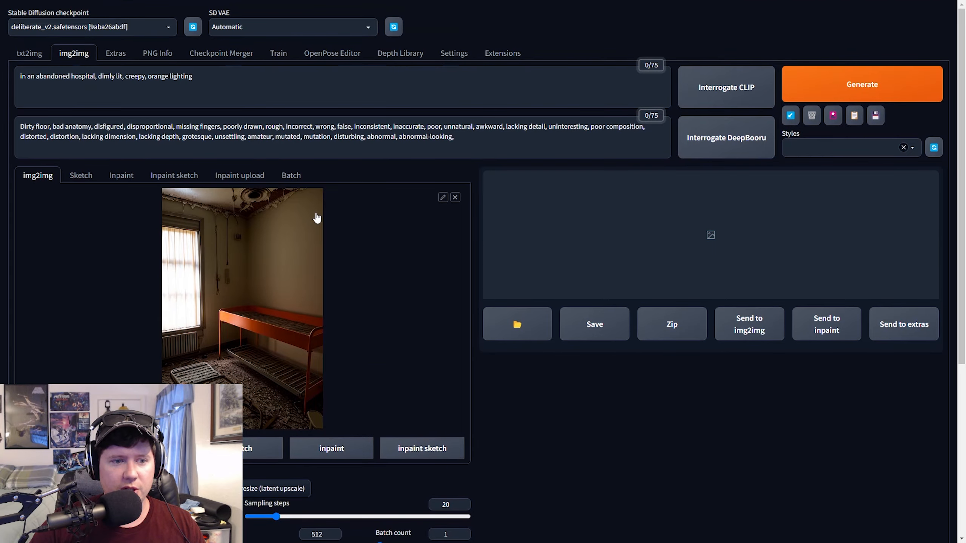
Step: Append ", anime style" to the img2img prompt, generate the image and enlarge the result
left_click(215, 80)
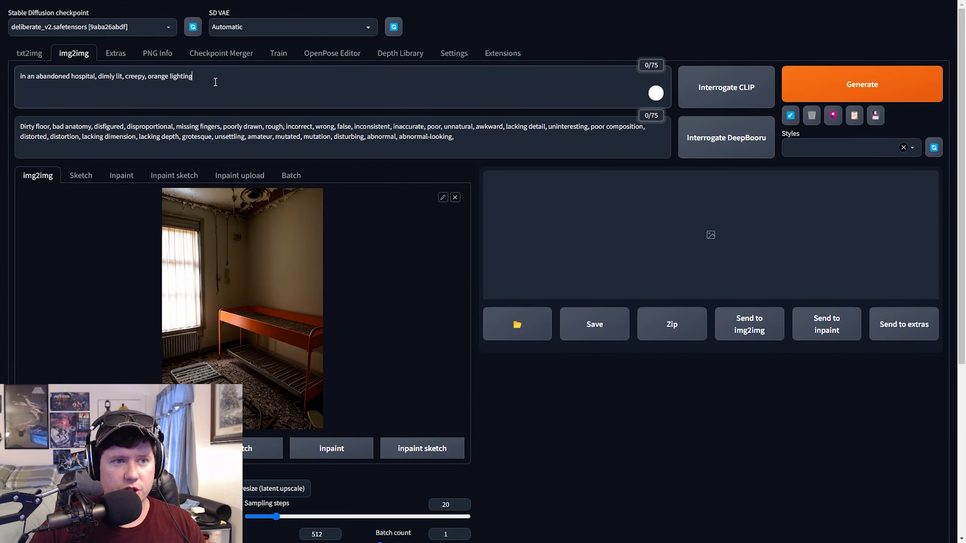
type(", anime style")
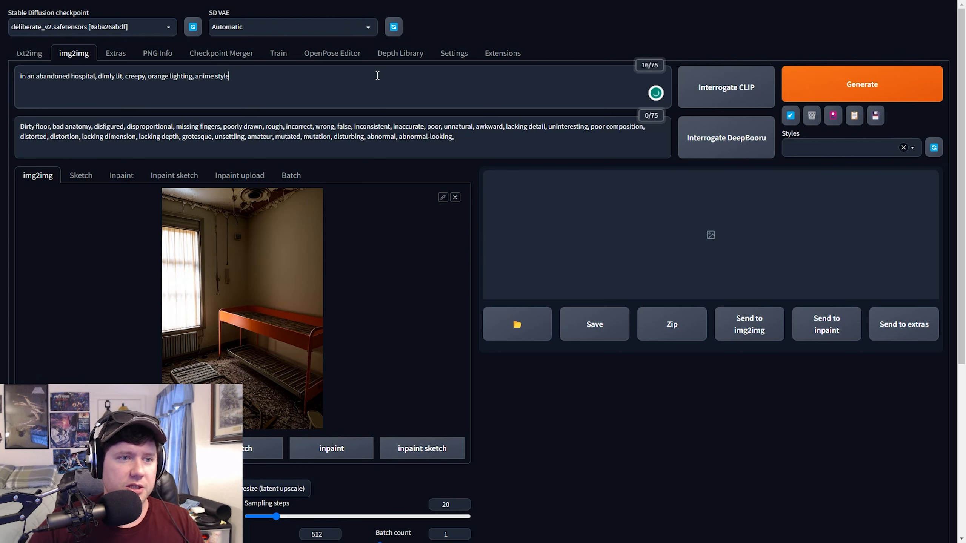
left_click(799, 85)
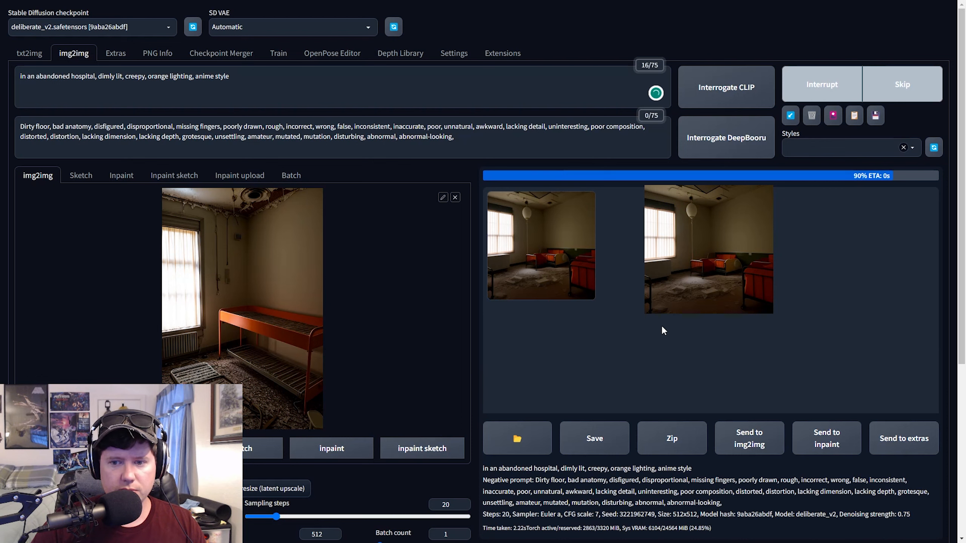
left_click(561, 259)
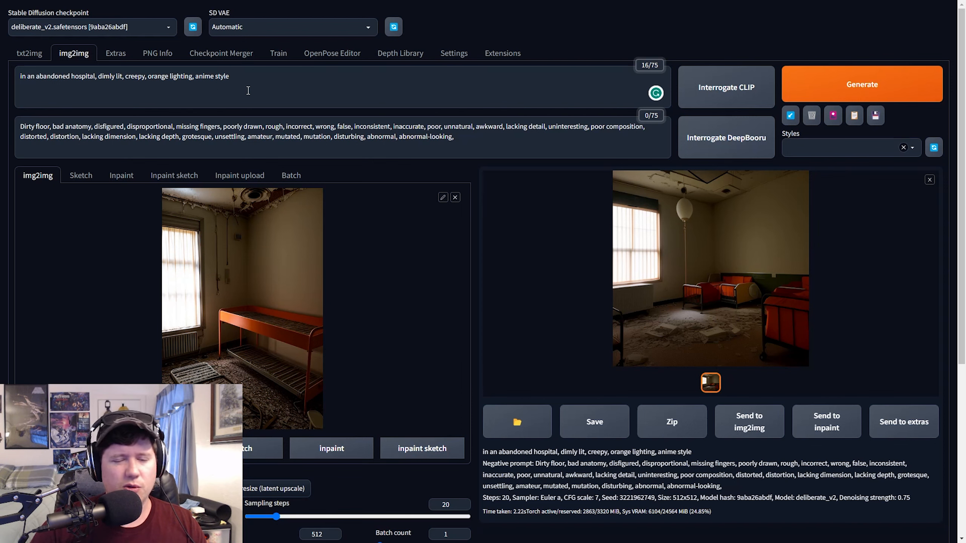
Step: Compare the txt2img page with the img2img page and its result, ending on the txt2img page
left_click(32, 59)
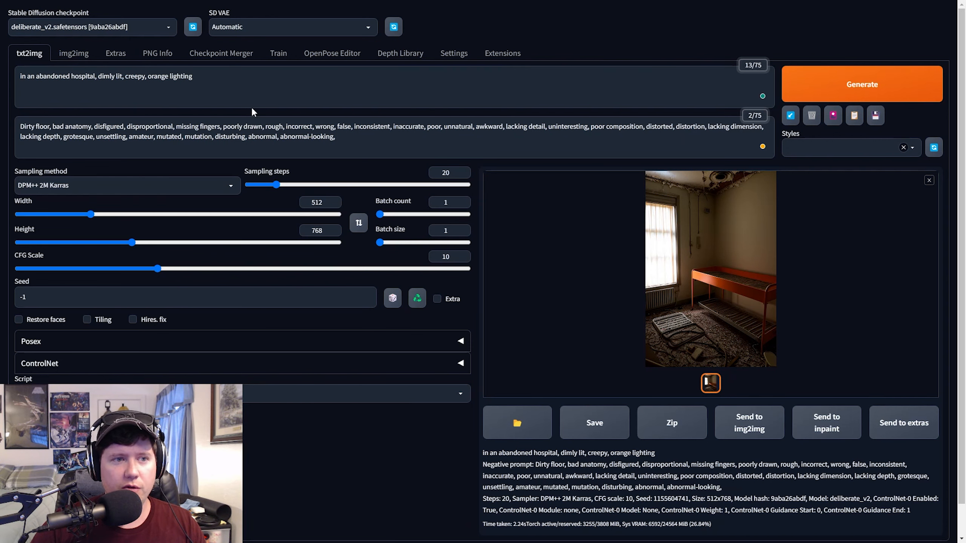
left_click(74, 53)
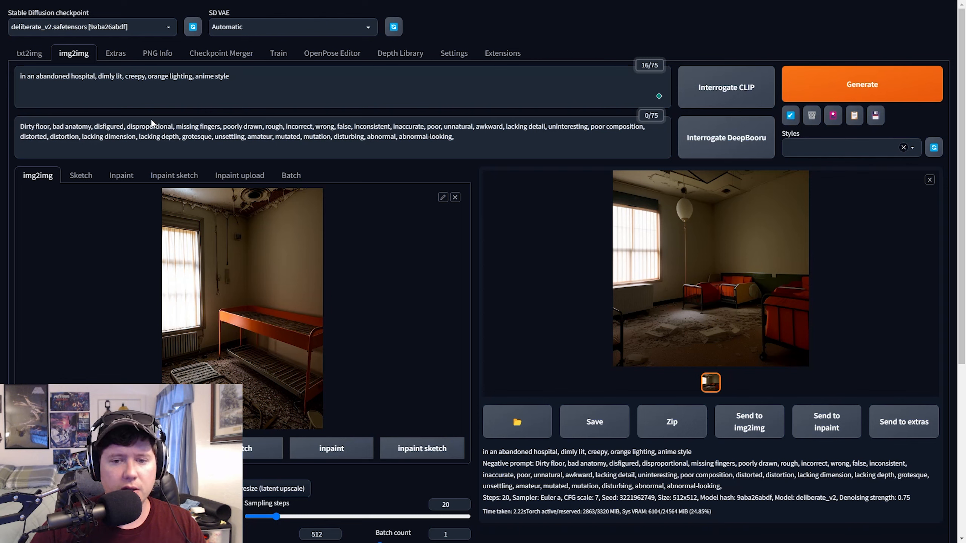
left_click(29, 53)
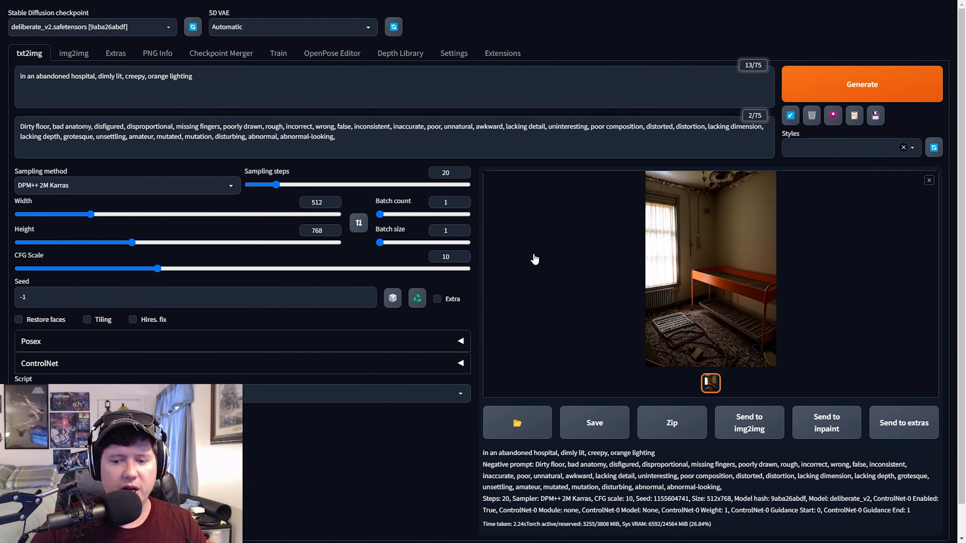
Step: Send the bunk bed image to inpaint, mask a patch on the wall above the bed's near end, and return to txt2img
left_click(830, 427)
scroll(283, 324, "down", 2)
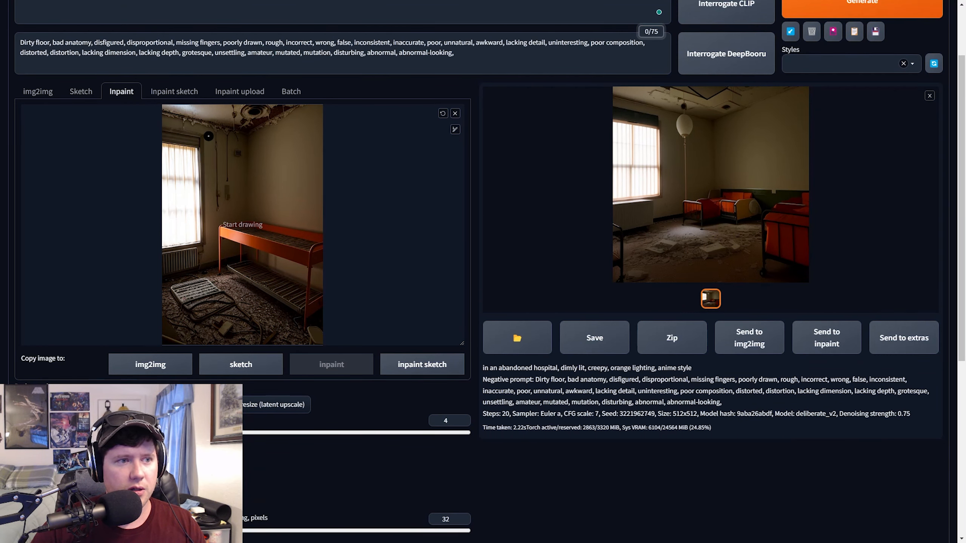
mouse_move(234, 200)
left_mouse_down()
mouse_move(230, 243)
mouse_move(263, 225)
mouse_move(231, 211)
left_mouse_up()
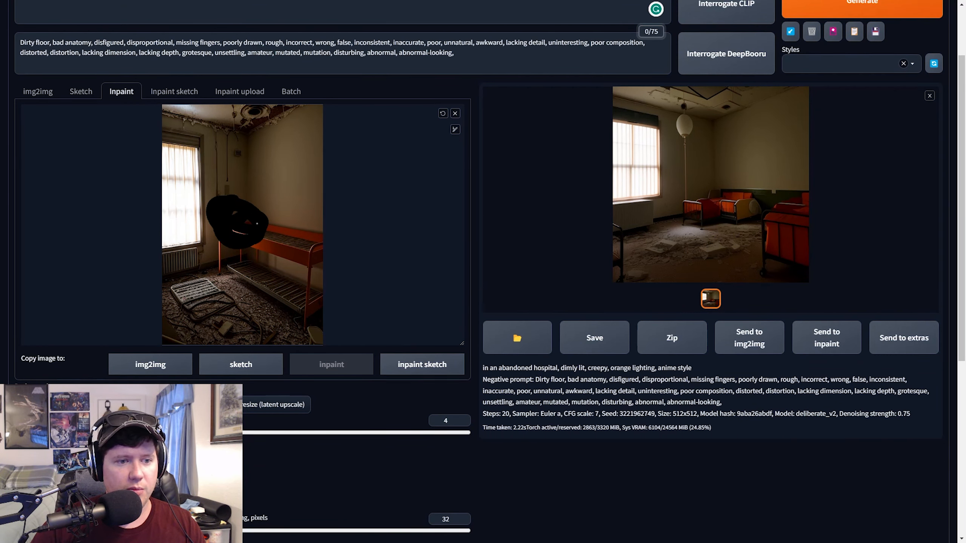
scroll(36, 149, "up", 2)
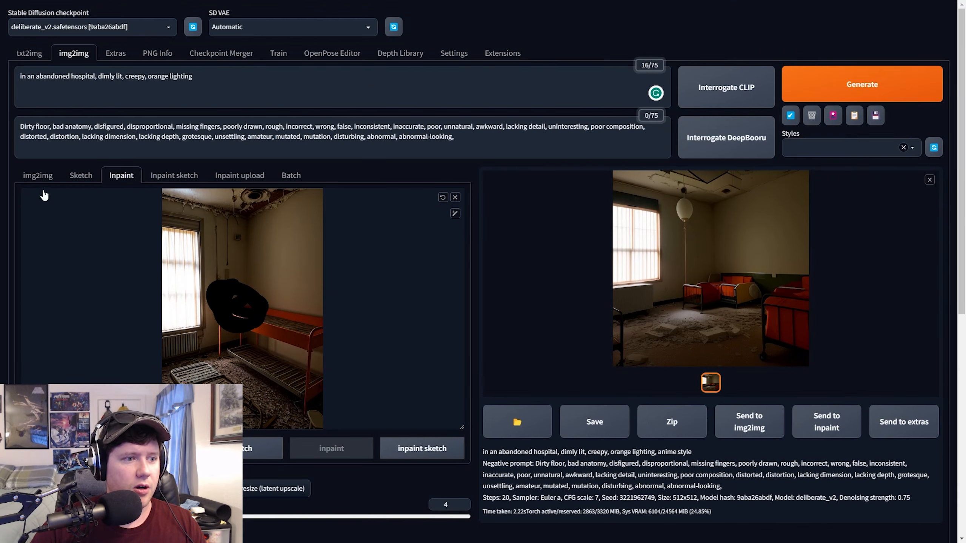
left_click(30, 55)
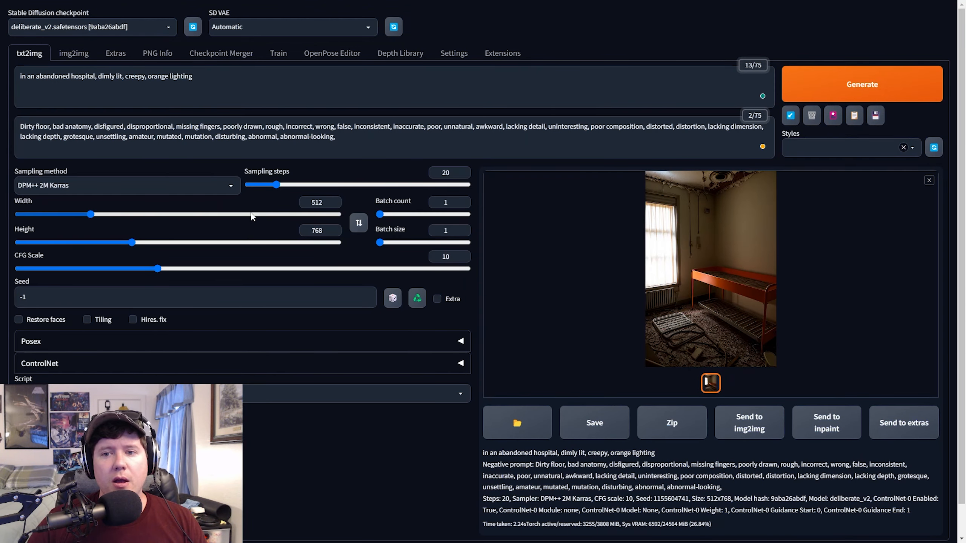